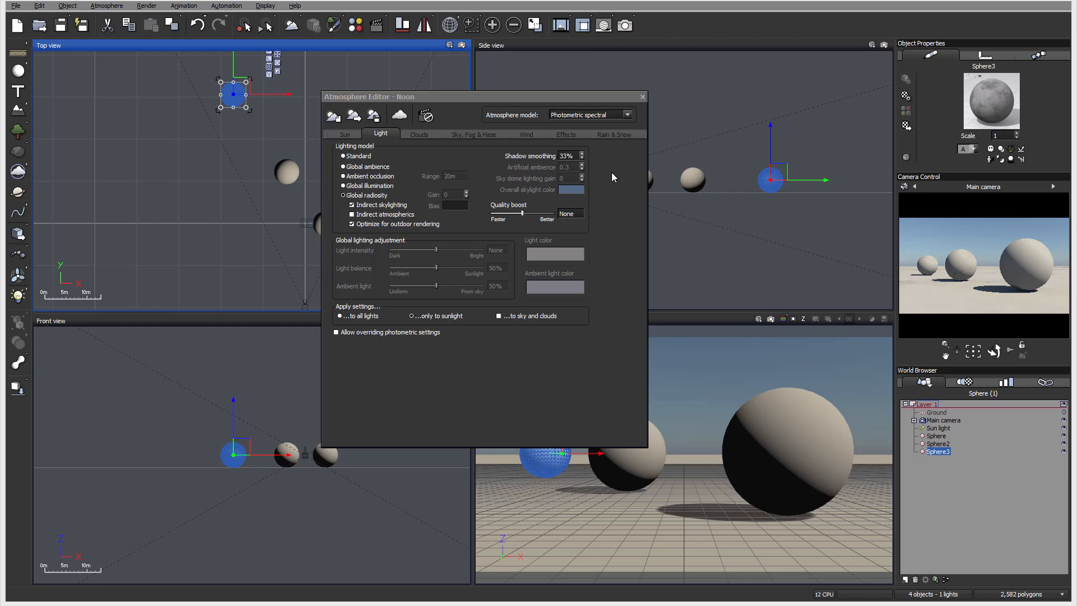
Switch the atmosphere model from photometric spectral to Volumetric.
left_click(628, 115)
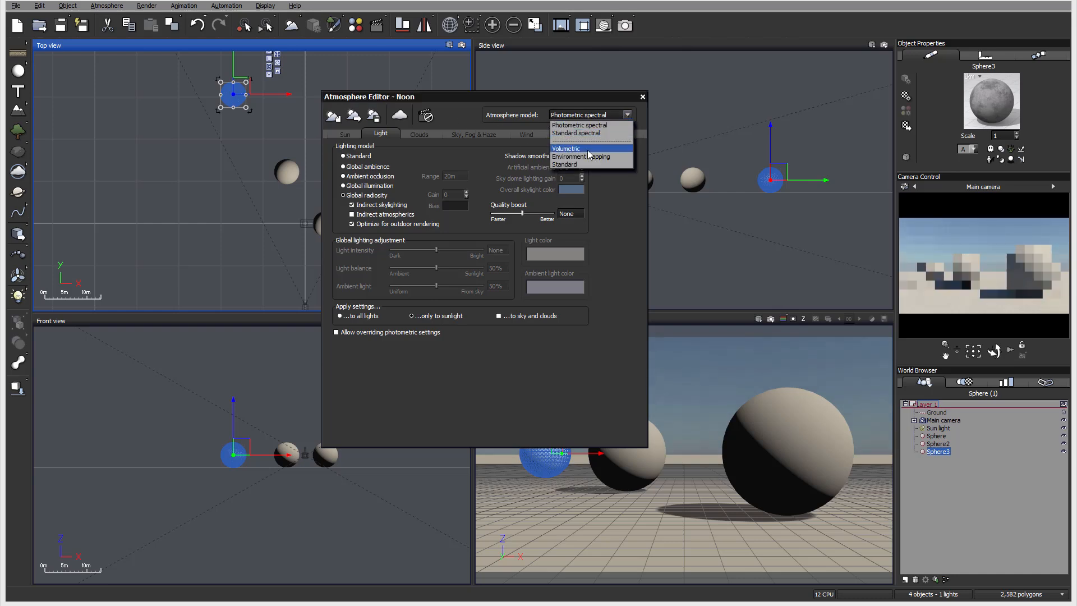
left_click(588, 150)
left_click(559, 288)
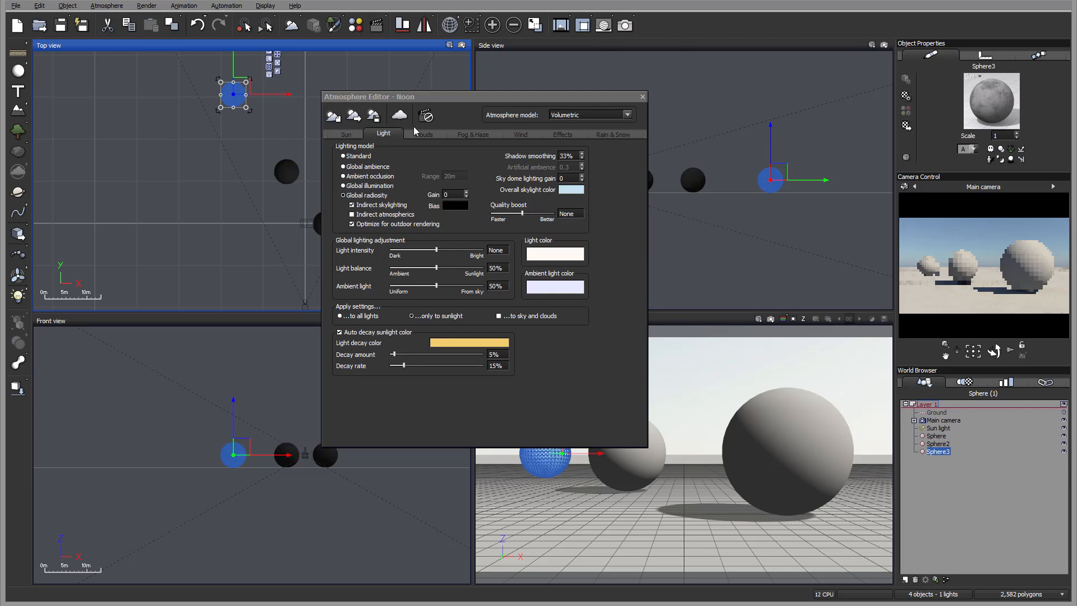
Examine the fog and haze, sun and light settings offered by the volumetric atmosphere model.
left_click(463, 133)
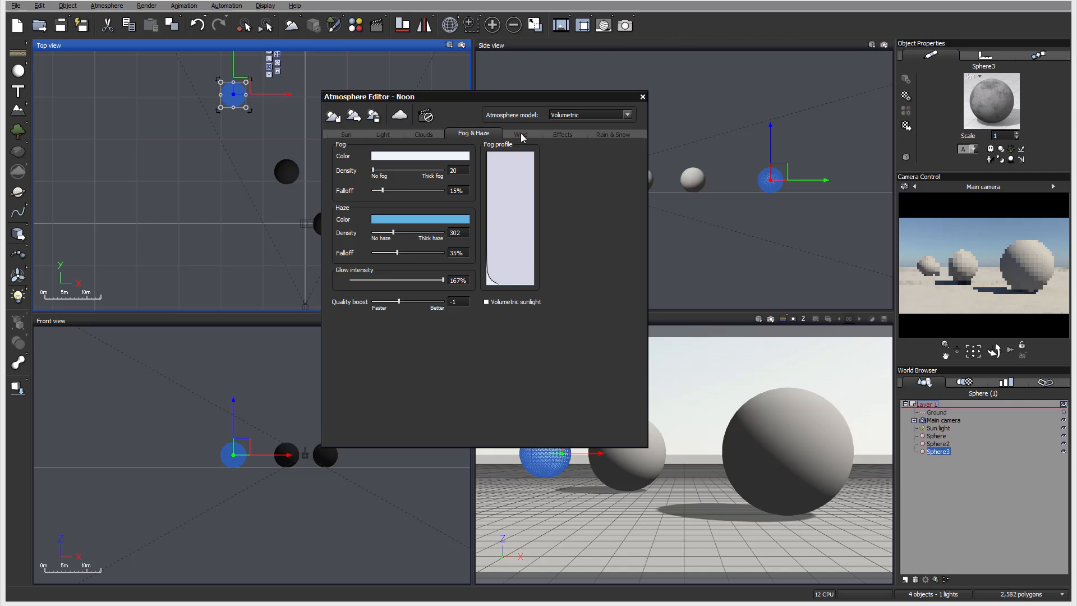
left_click(627, 114)
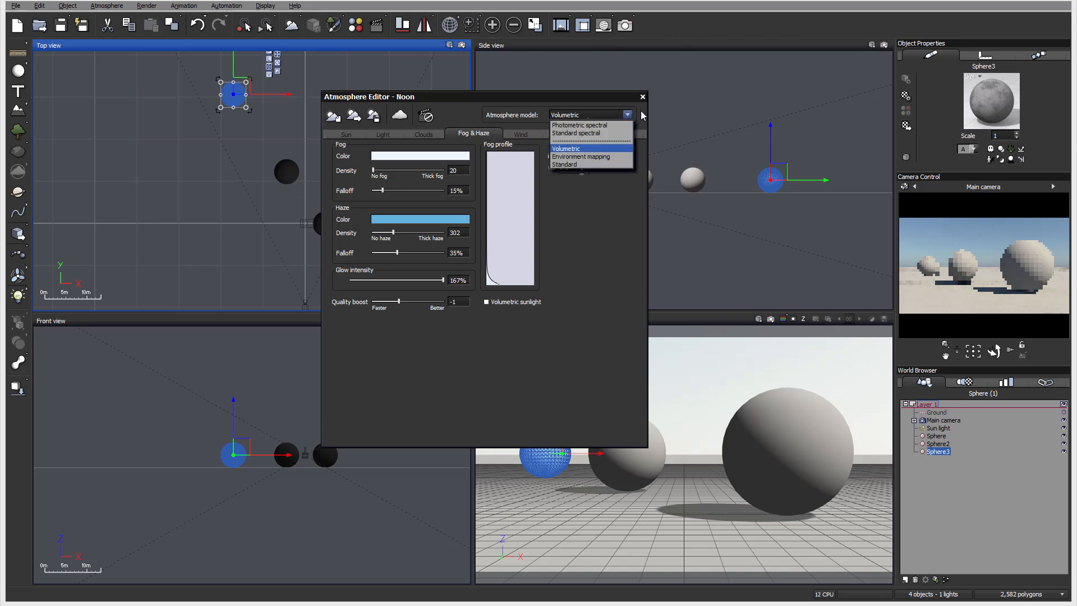
left_click(644, 113)
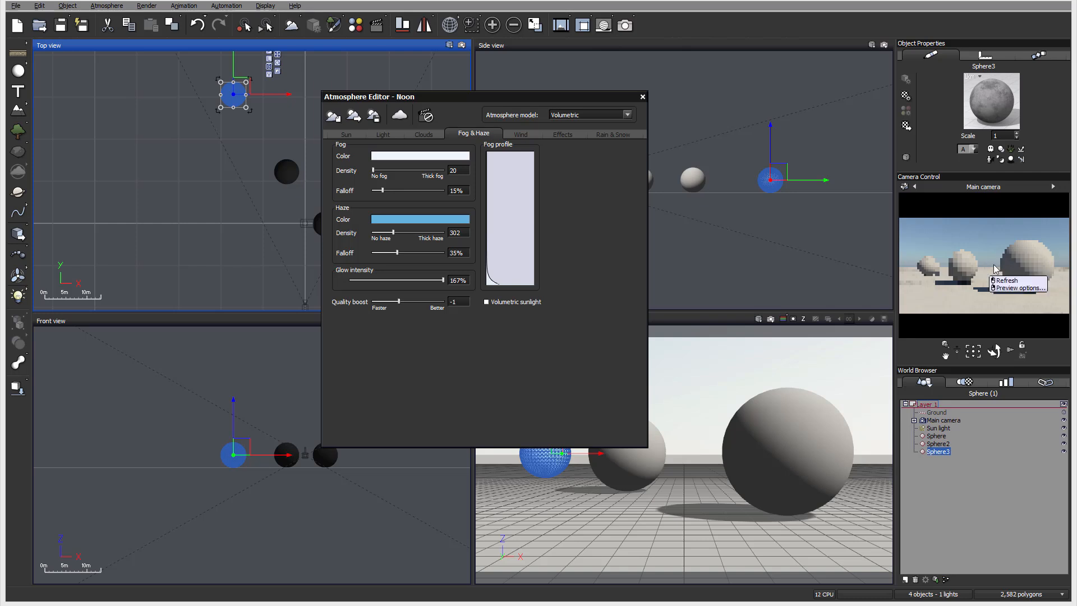
left_click(340, 135)
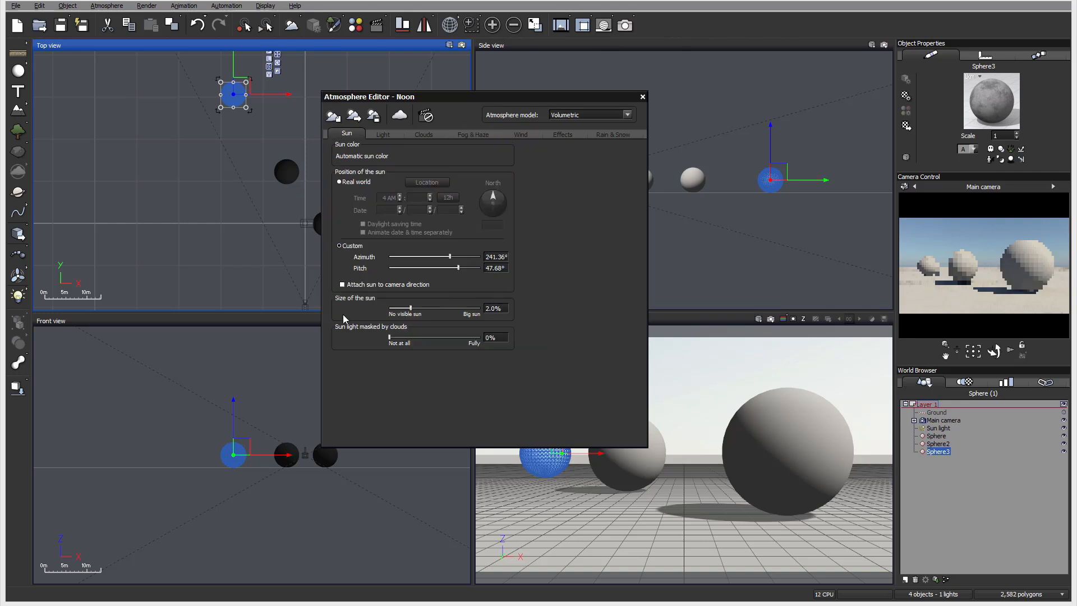
left_click(376, 134)
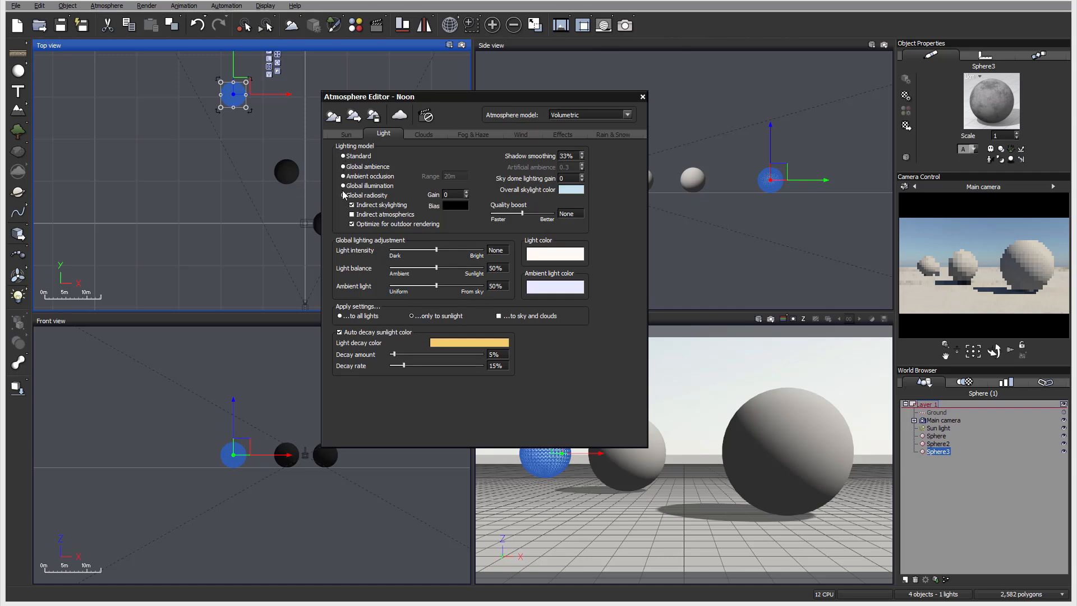
Add the Complete Cover 2 cloud layer from the Volumetric Clouds collection to the atmosphere.
left_click(424, 134)
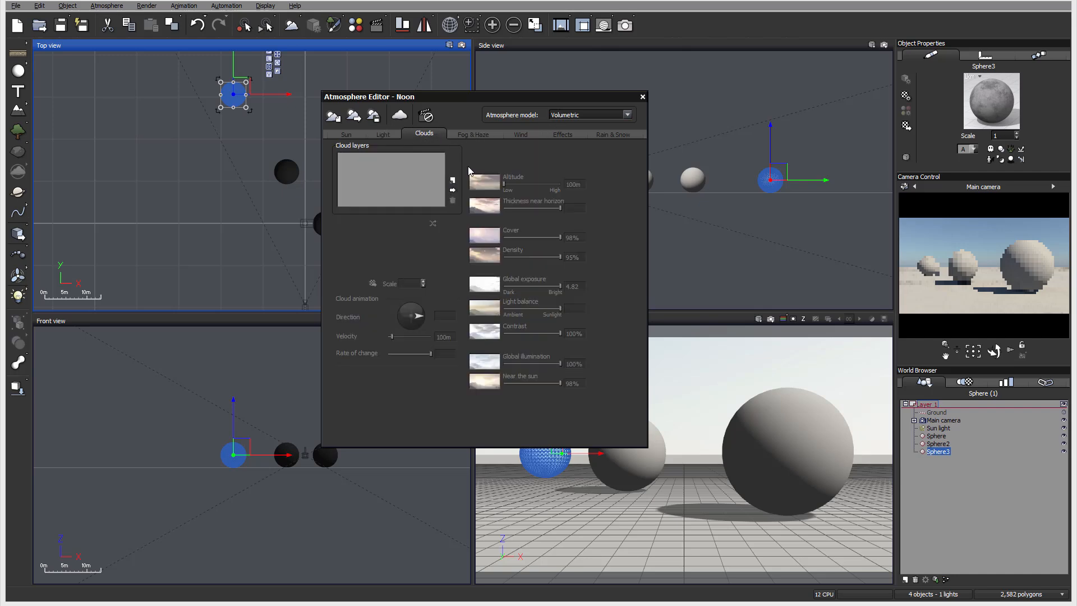
left_click(452, 189)
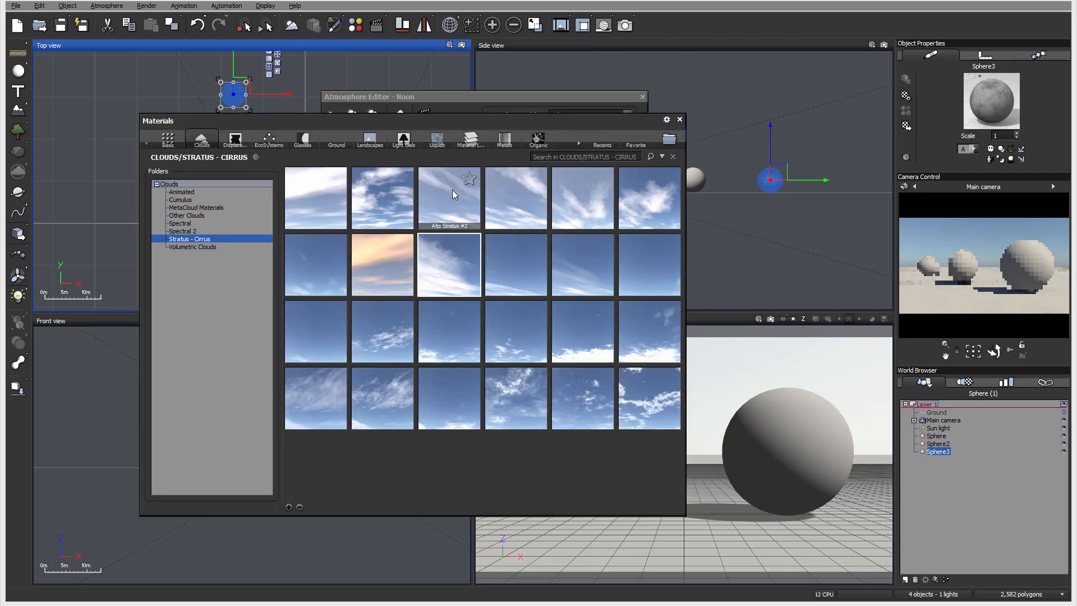
left_click(191, 248)
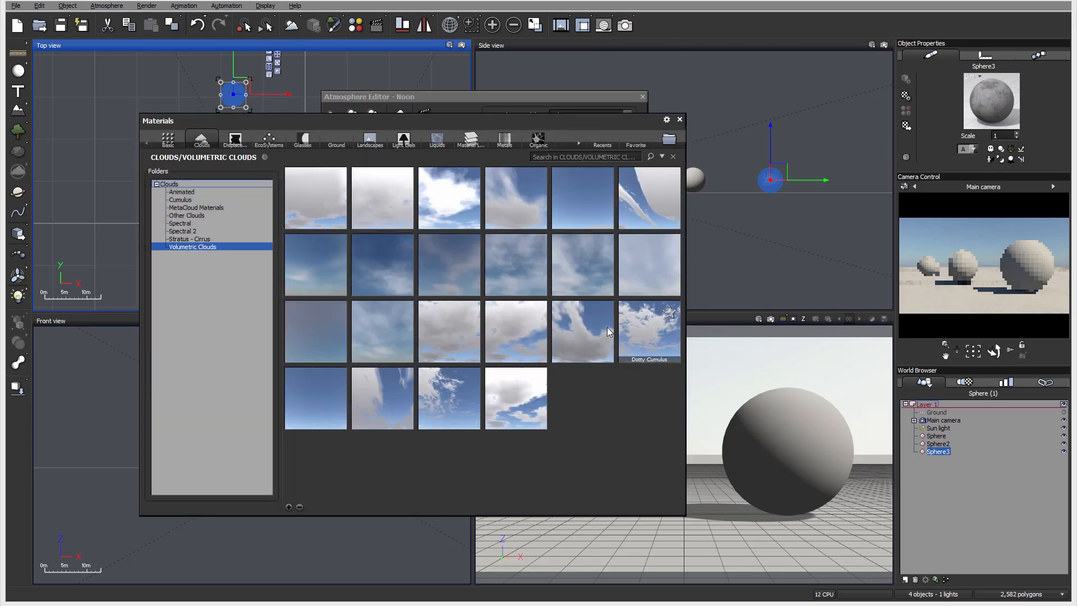
double_click(396, 308)
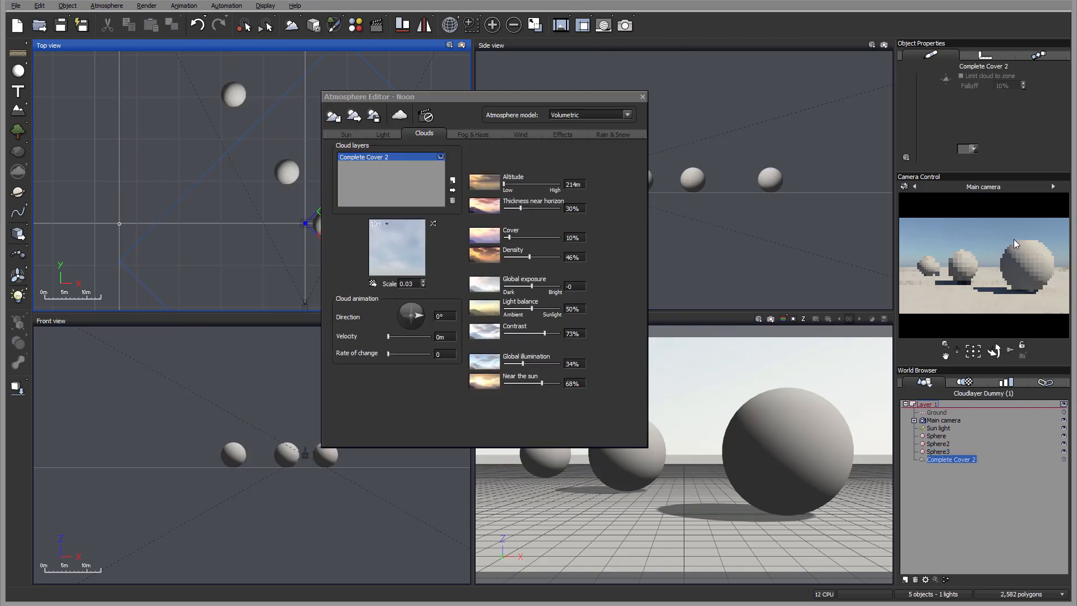
Add a second cloud layer, Low Clouds, from the Spectral clouds collection.
left_click(454, 188)
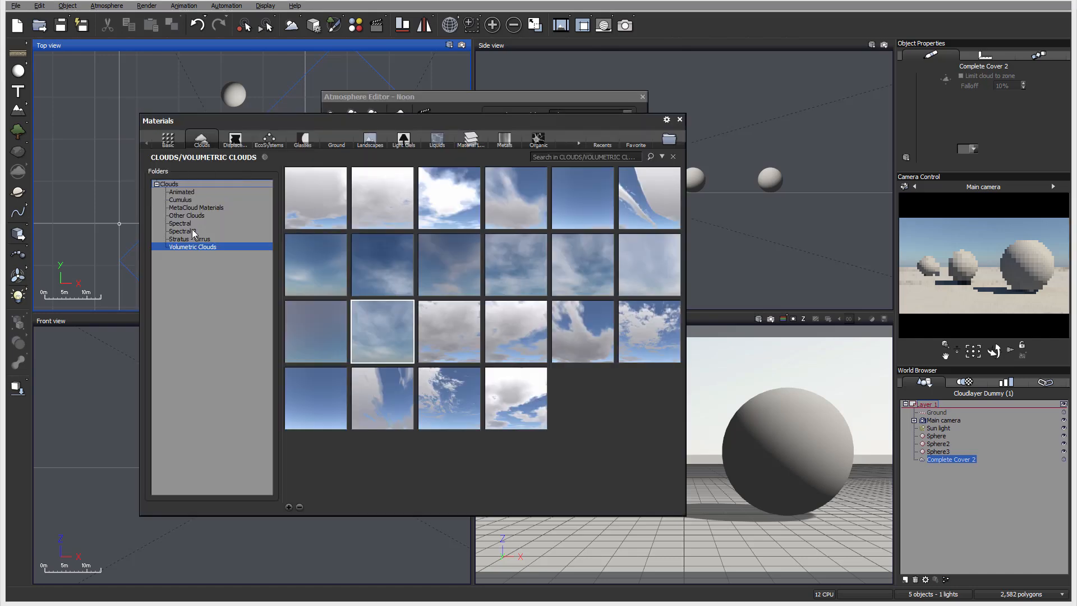
left_click(191, 224)
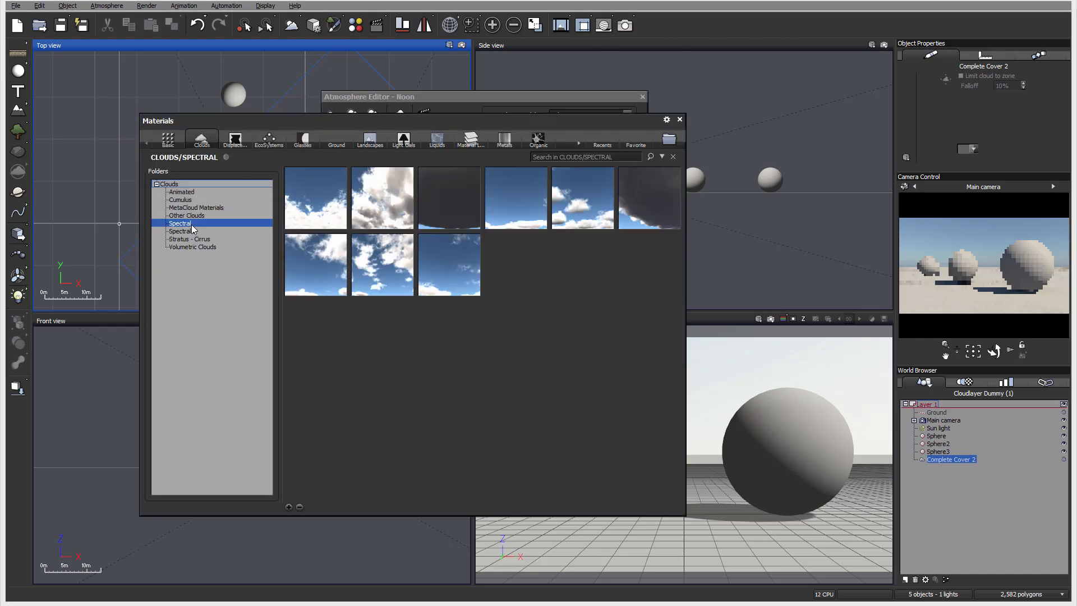
double_click(355, 266)
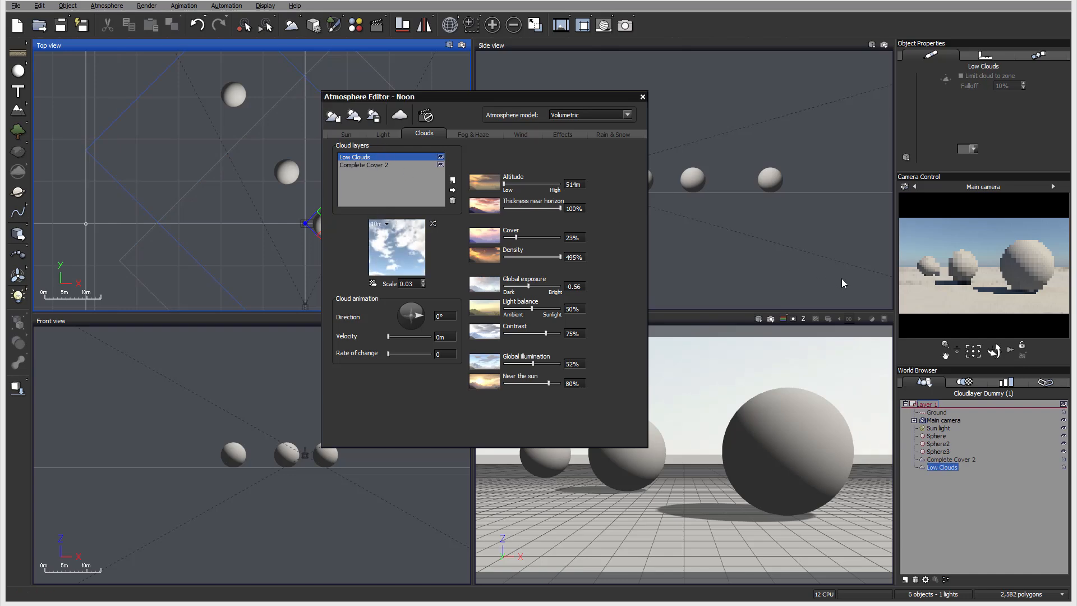
Lower the Low Clouds layer vertically in the Side view, closer to the layer below it.
left_click_drag(577, 97, 465, 97)
right_click_drag(693, 160, 729, 230)
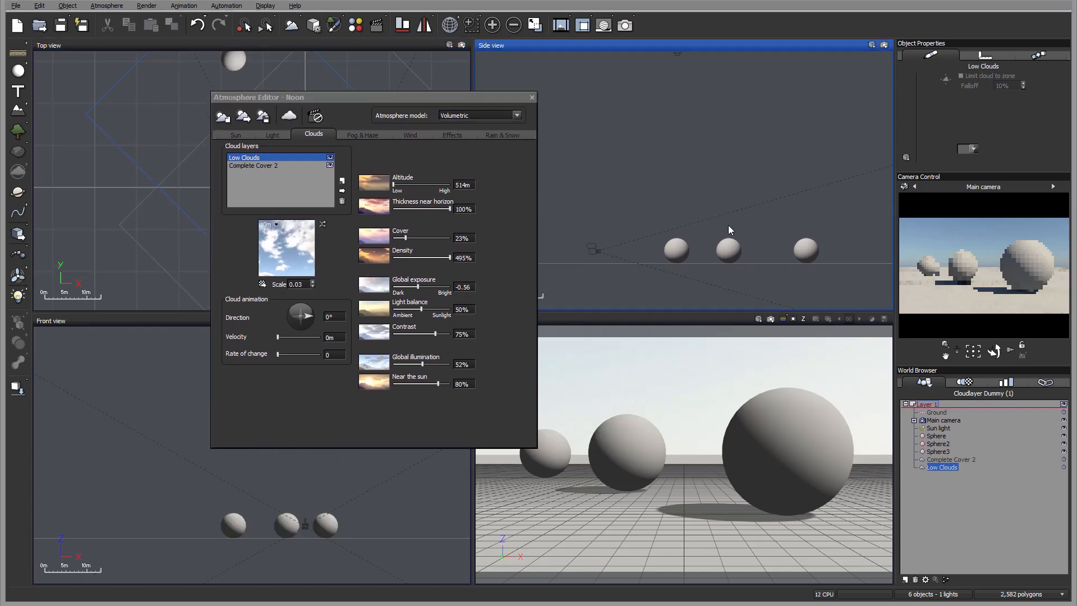
scroll(729, 230, "down", 5)
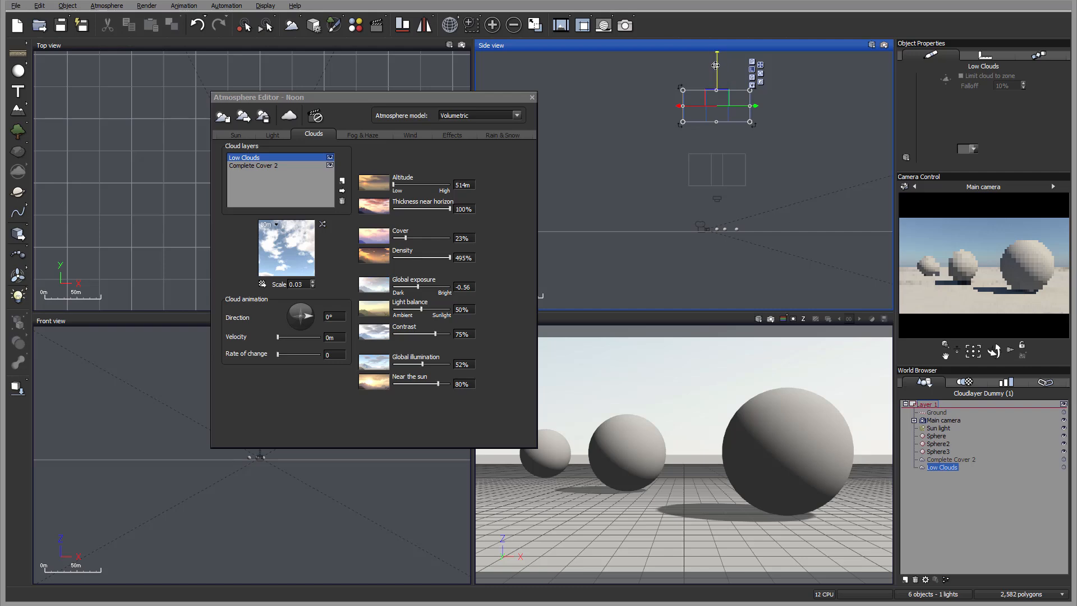
left_click_drag(716, 65, 718, 85)
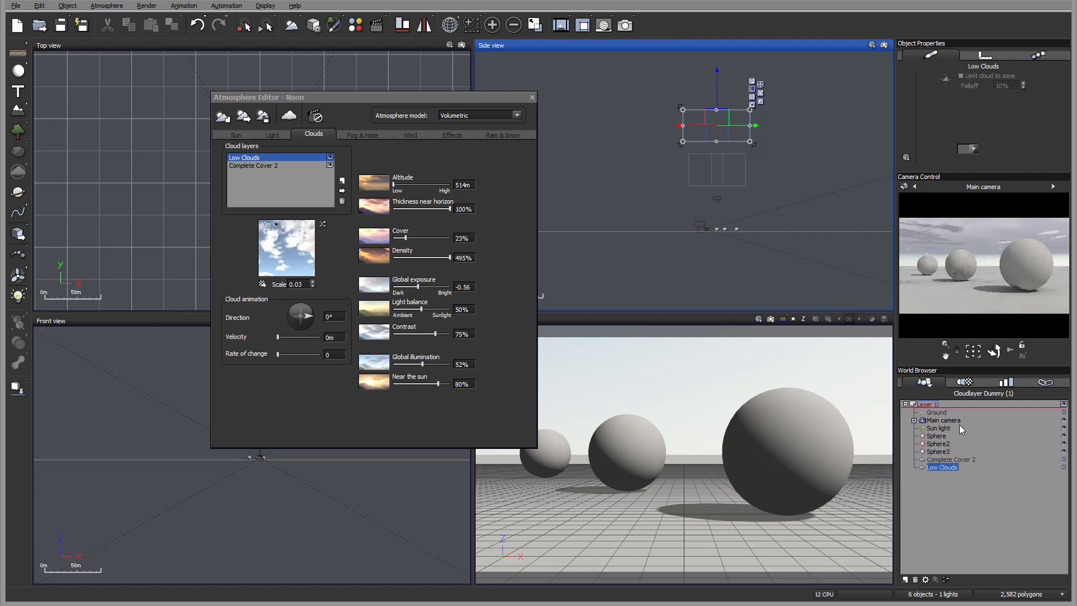
Delete the Low Clouds layer and select the Complete Cover 2 layer.
key("Delete")
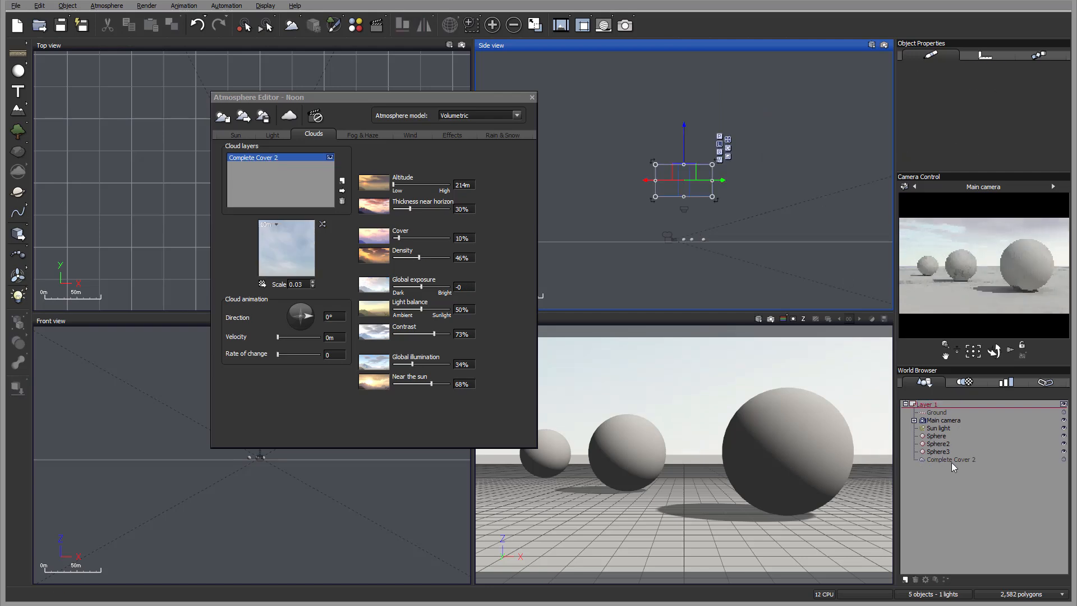
left_click(951, 460)
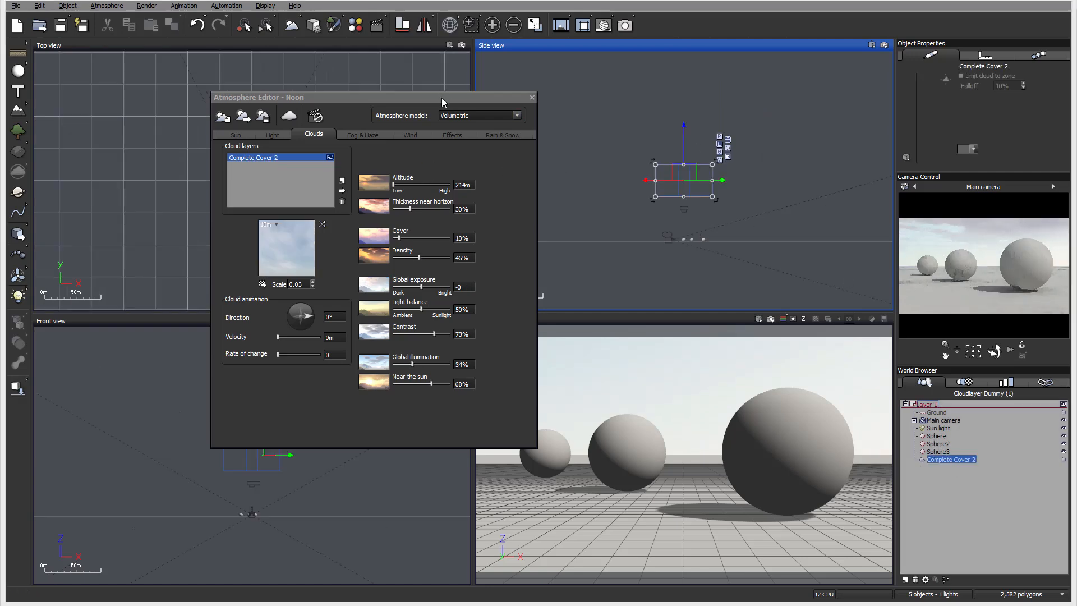
left_click_drag(444, 98, 538, 78)
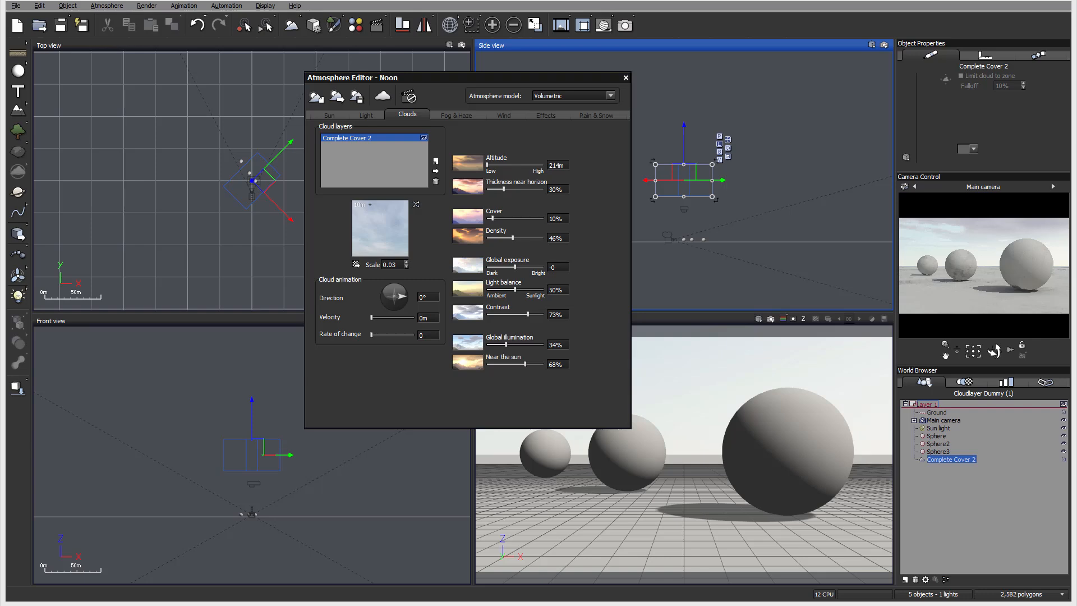
Set the fog density to about 617 with 32% falloff, and the haze density to about 511 with 50% falloff.
left_click(459, 115)
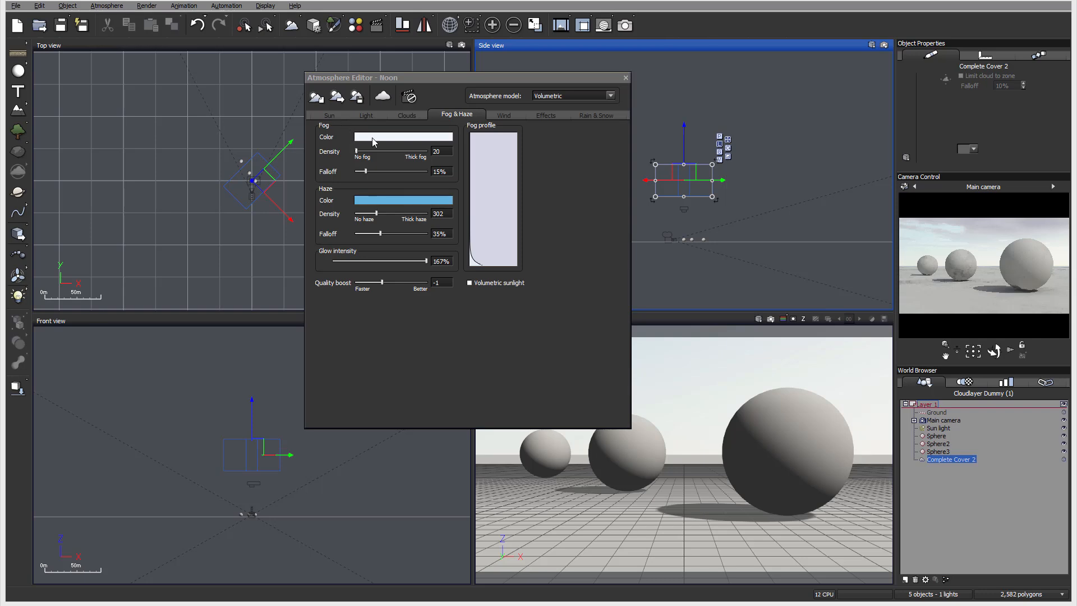
left_click(407, 115)
left_click(457, 114)
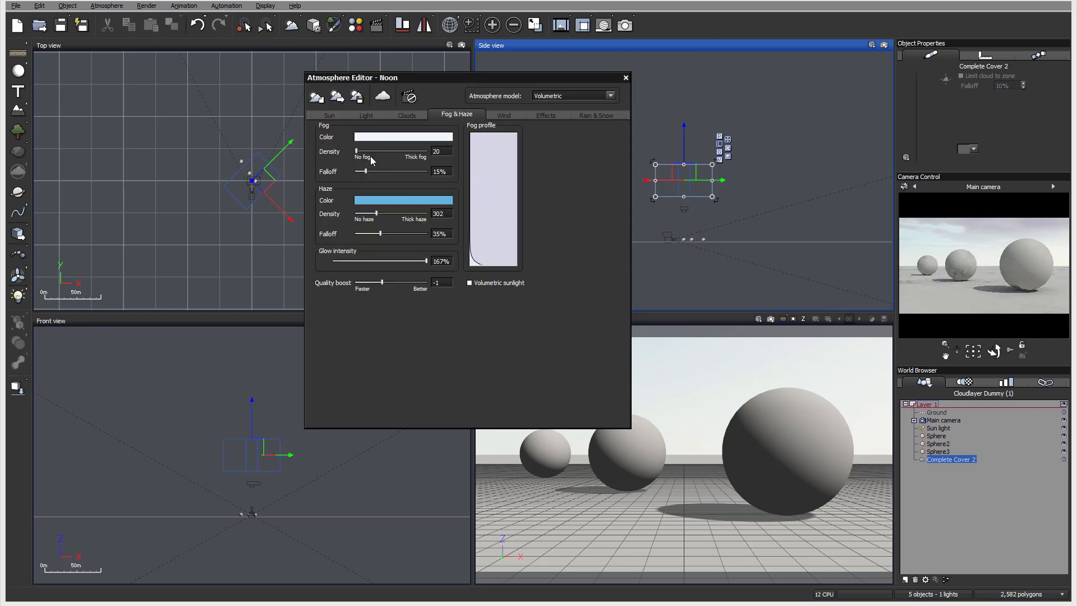
left_click_drag(379, 150, 413, 151)
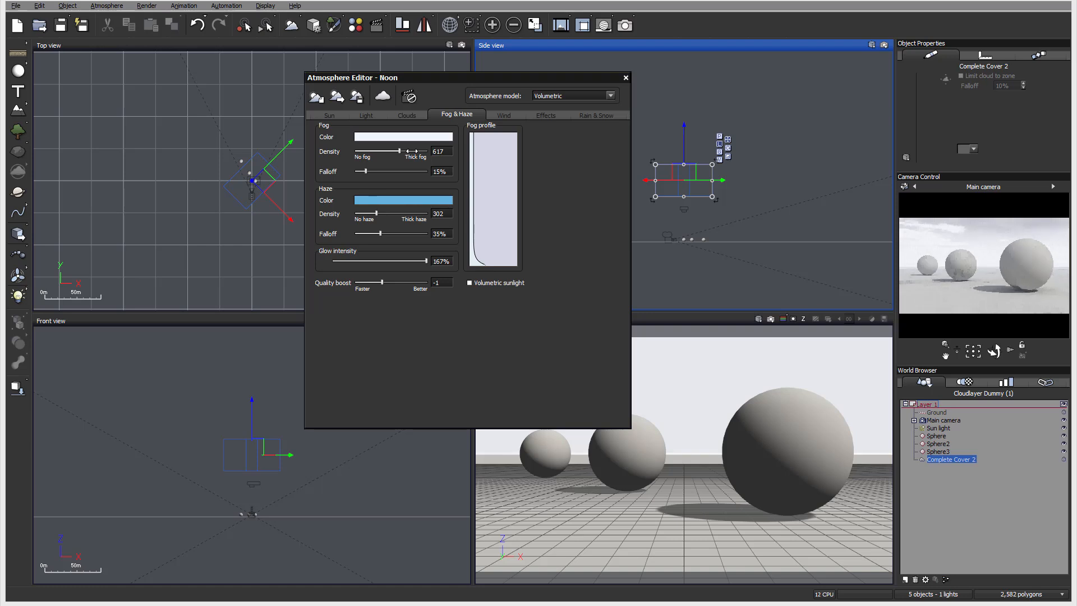
left_click_drag(365, 171, 378, 171)
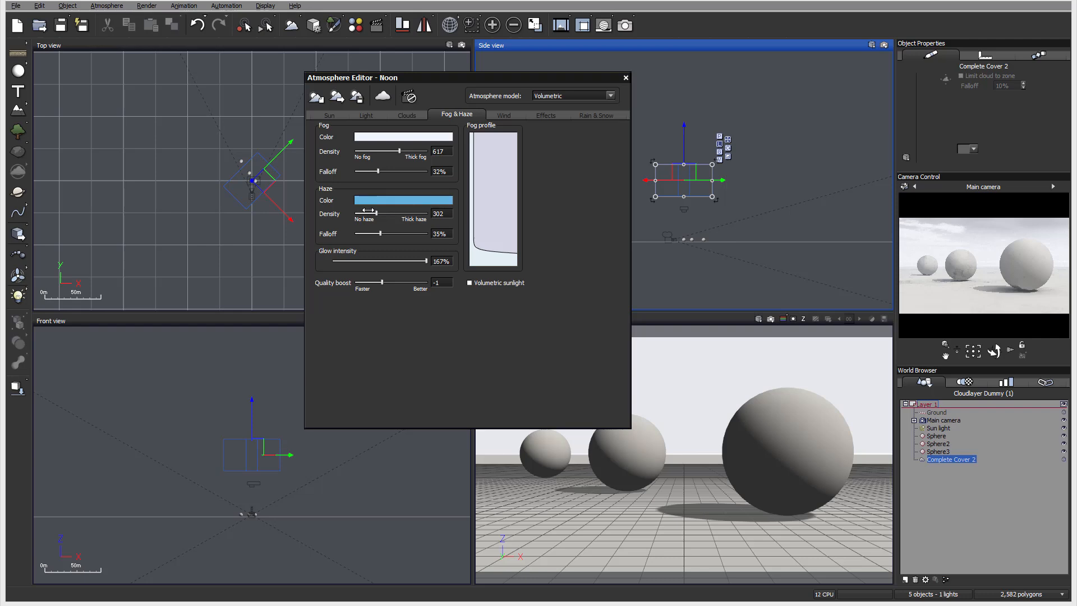
left_click_drag(368, 210, 396, 231)
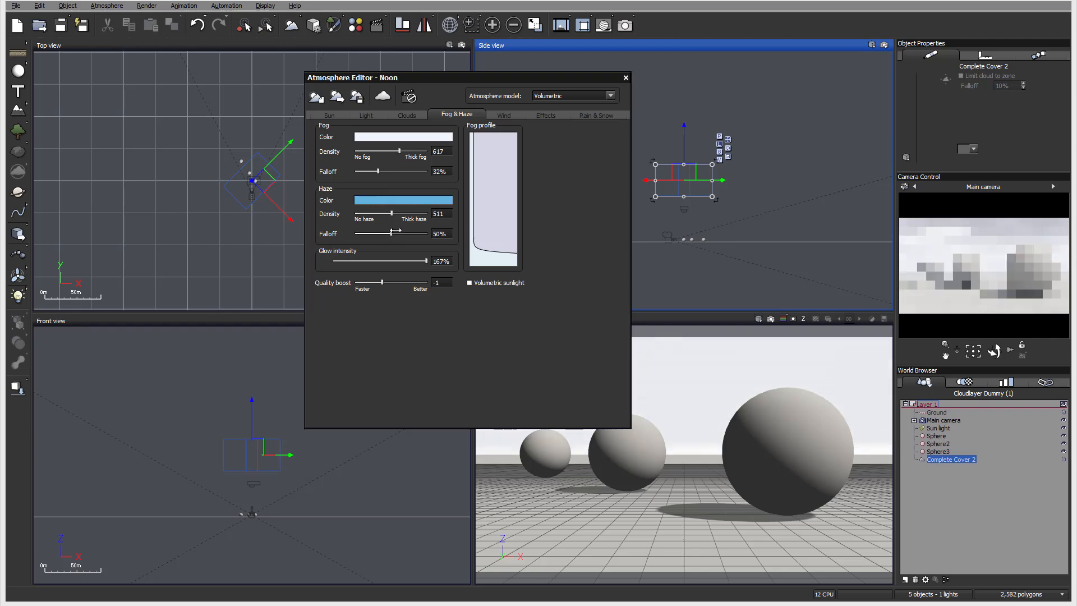
Change the haze color to a dark bluish gray with RGB values 54, 59, 64.
left_click(407, 200)
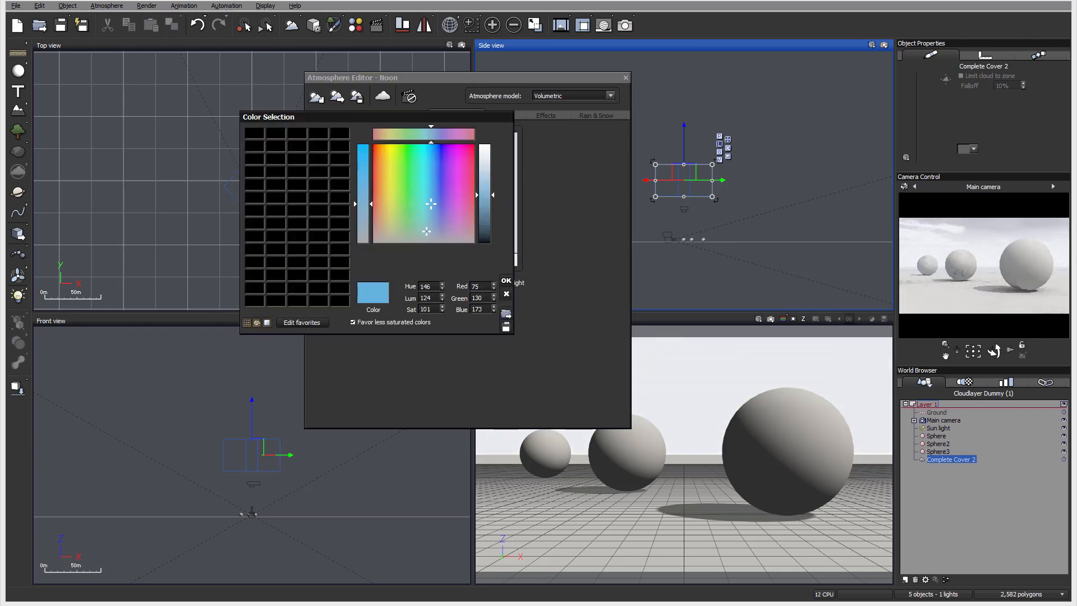
left_click(432, 235)
left_click_drag(484, 201, 487, 234)
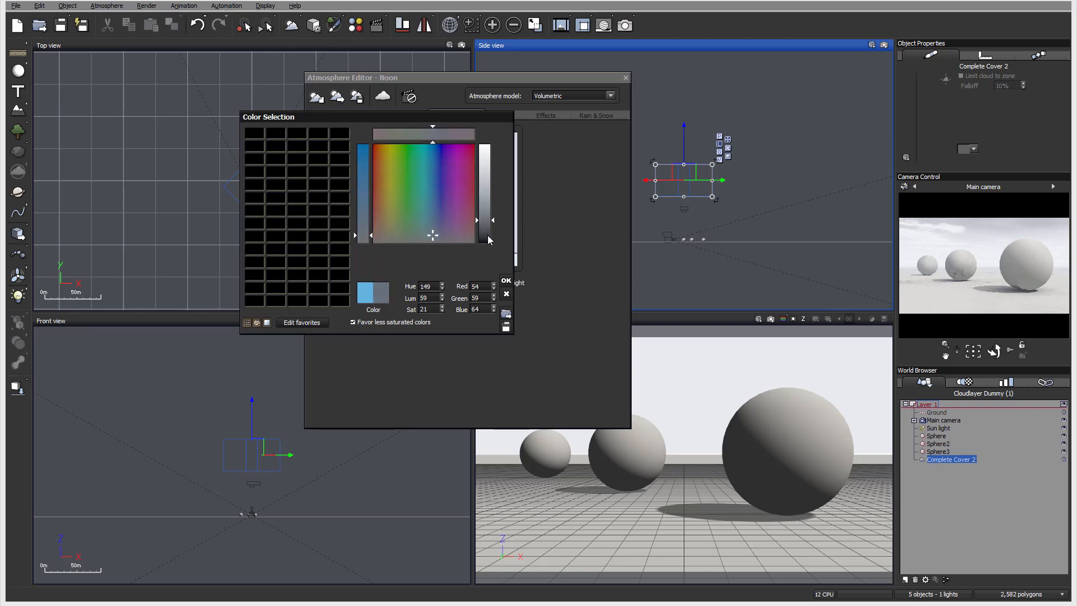
left_click(506, 280)
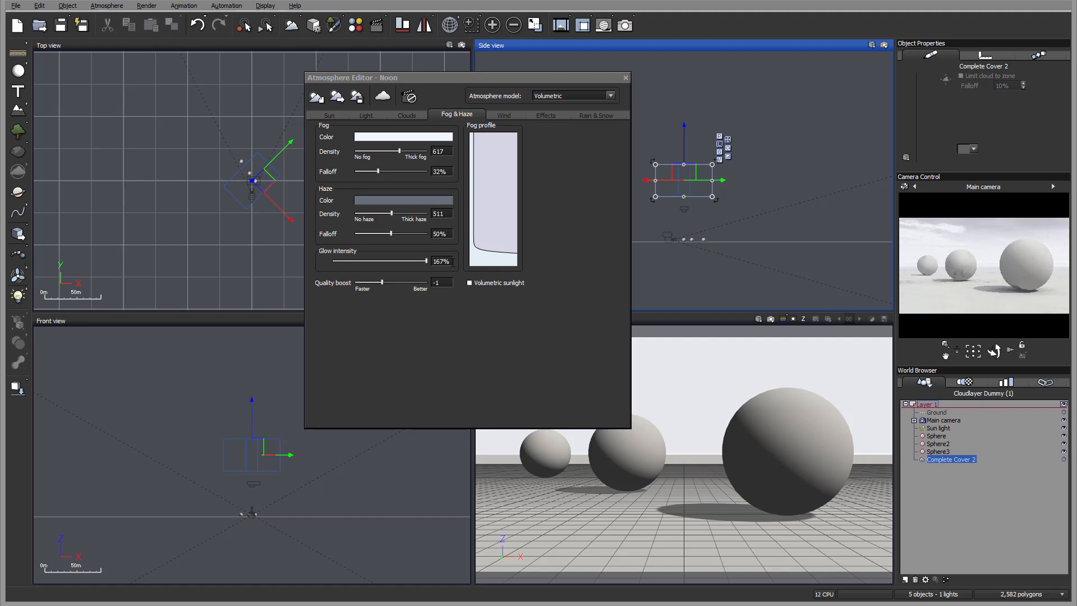
Set the atmosphere's glow intensity to 400% and its fog and haze quality boost to None.
left_click_drag(426, 261, 433, 260)
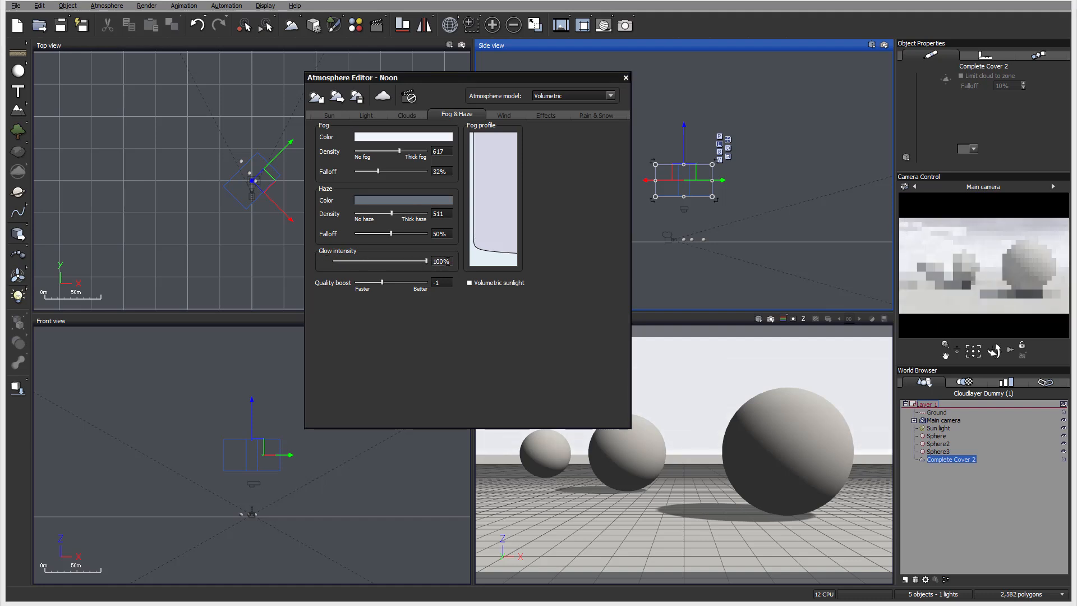
double_click(443, 261)
type("4")
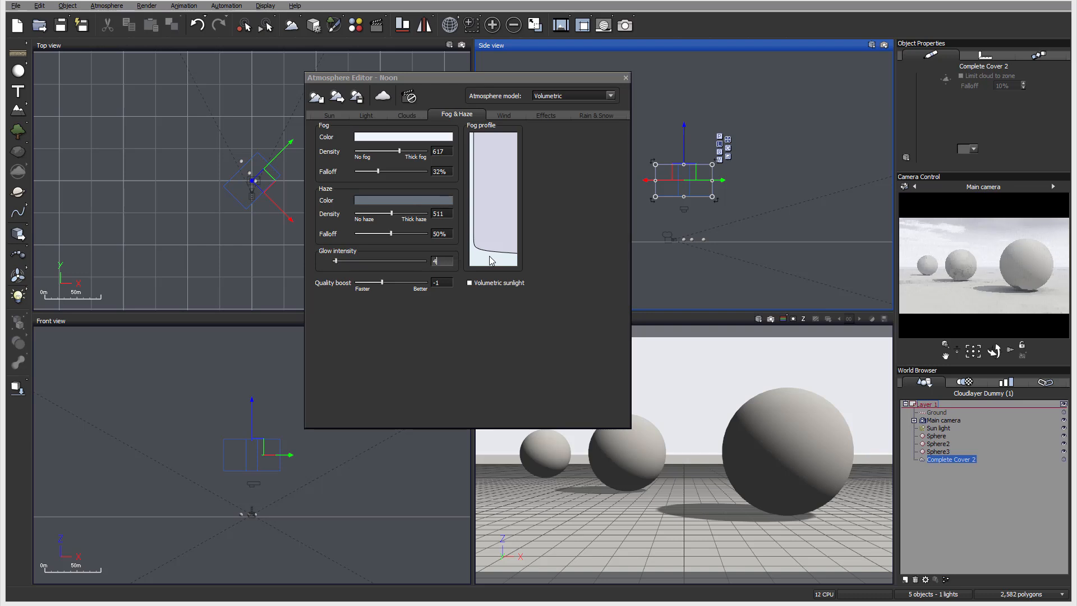
type("00")
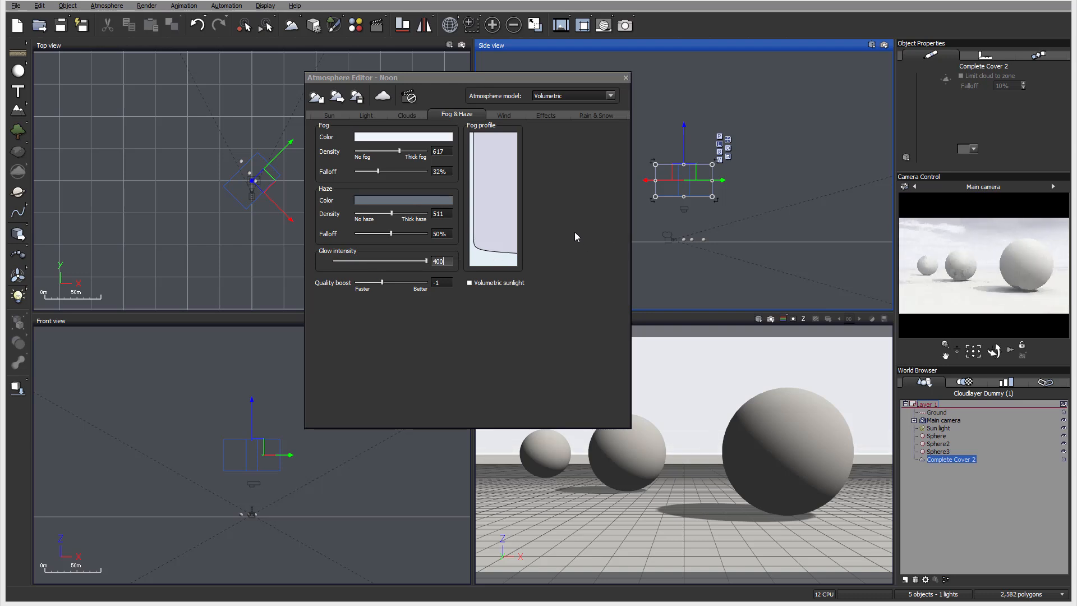
left_click_drag(399, 282, 409, 282)
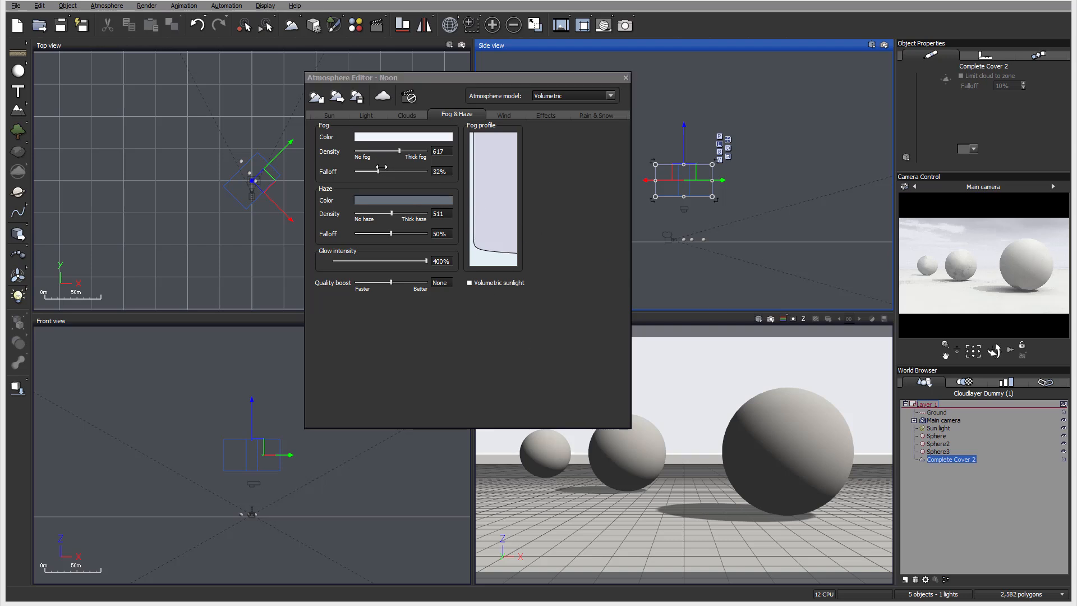
Raise the fog to density 733 with 37% falloff, and the haze to density 798 with 64% falloff.
left_click_drag(381, 167, 410, 151)
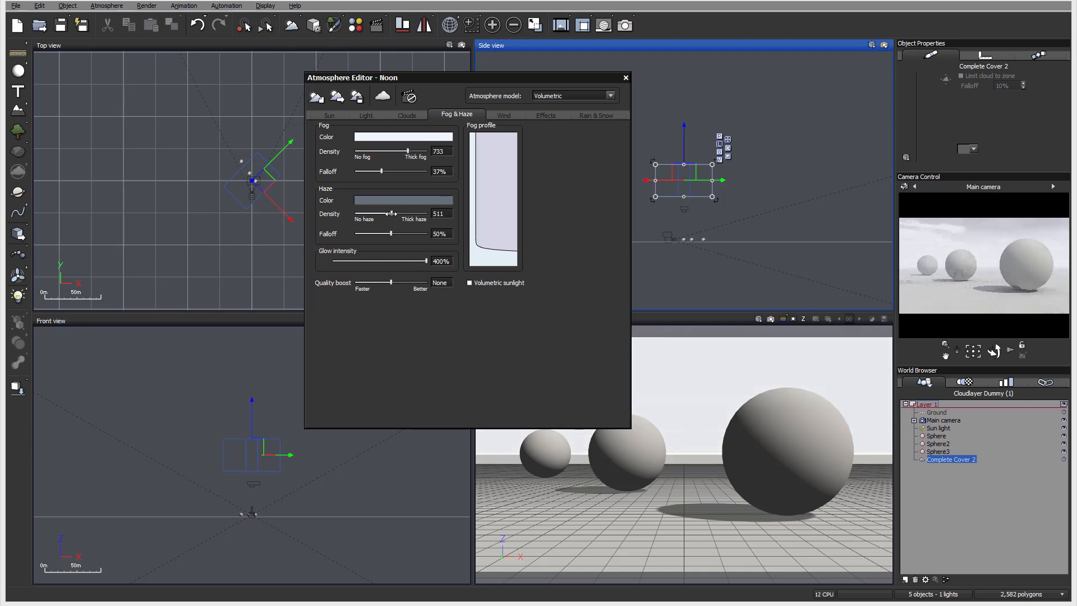
left_click_drag(391, 214, 402, 233)
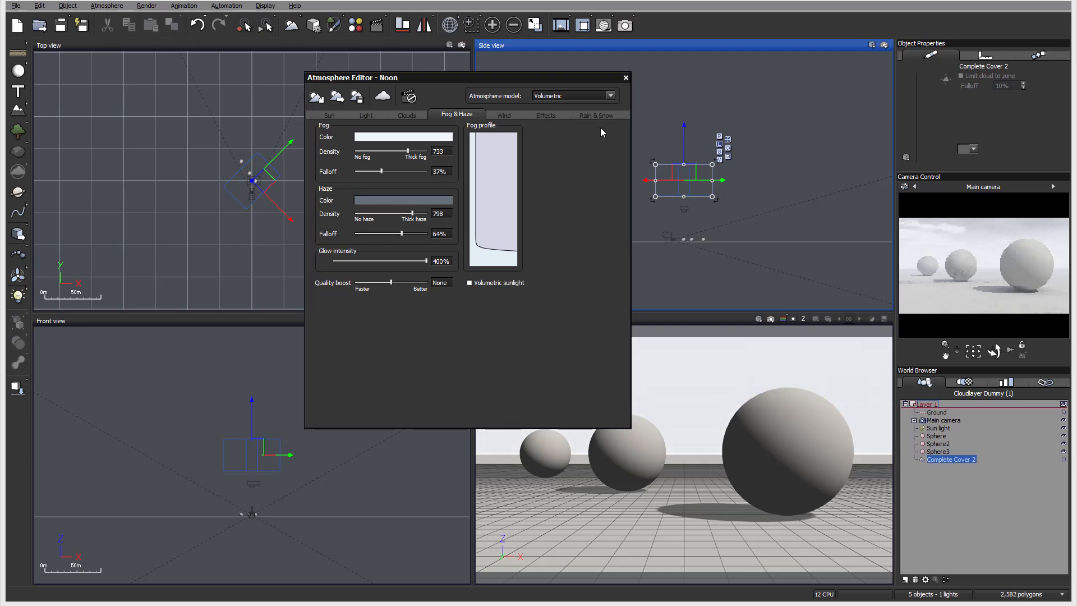
Examine the volumetric atmosphere's wind, effects, and rain and snow settings.
left_click(500, 115)
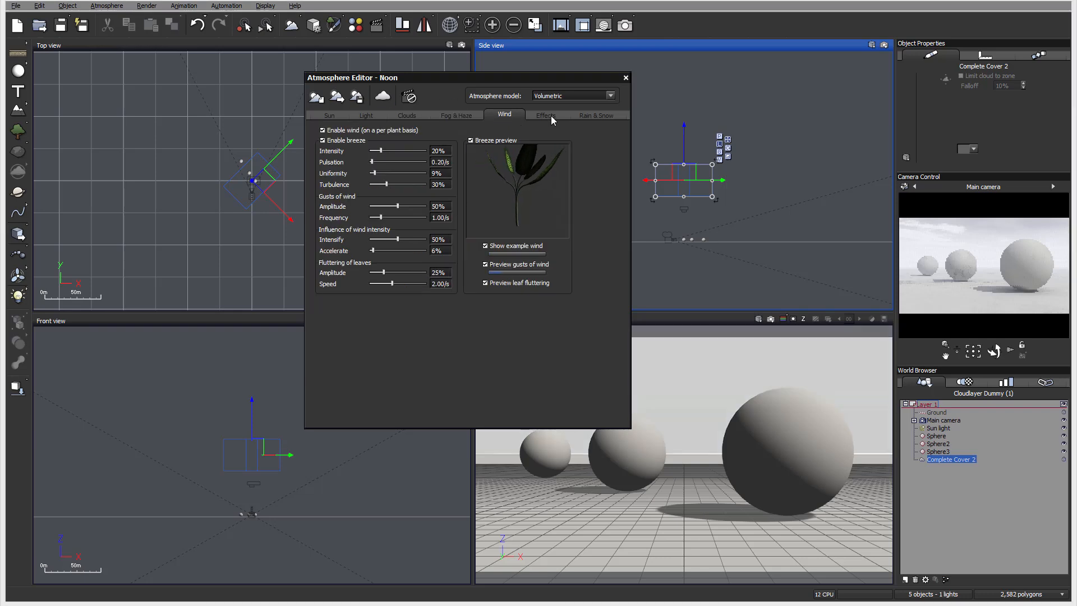
left_click(554, 117)
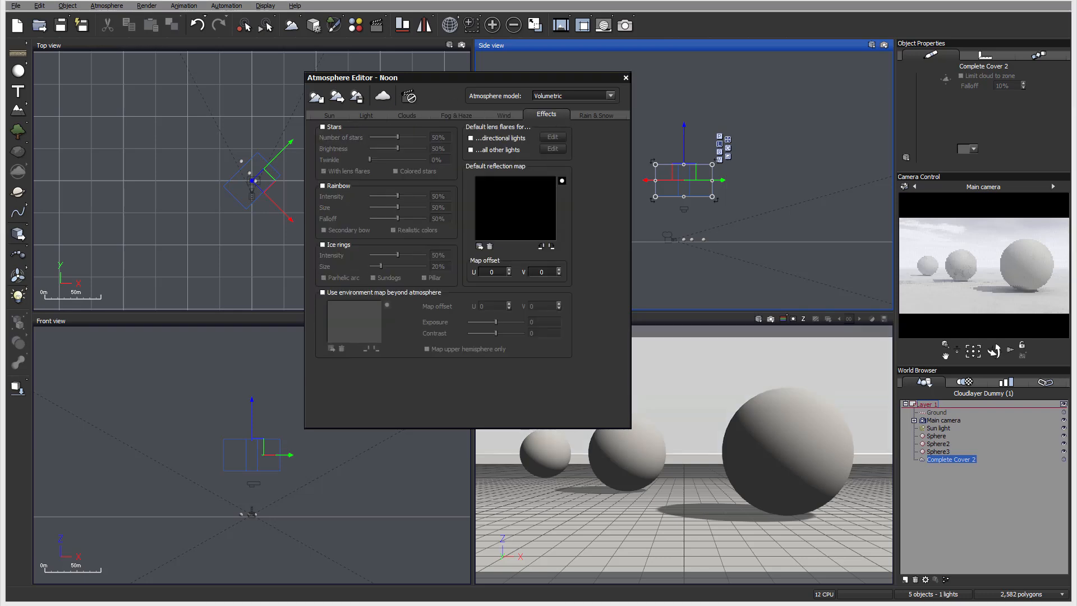
left_click(604, 116)
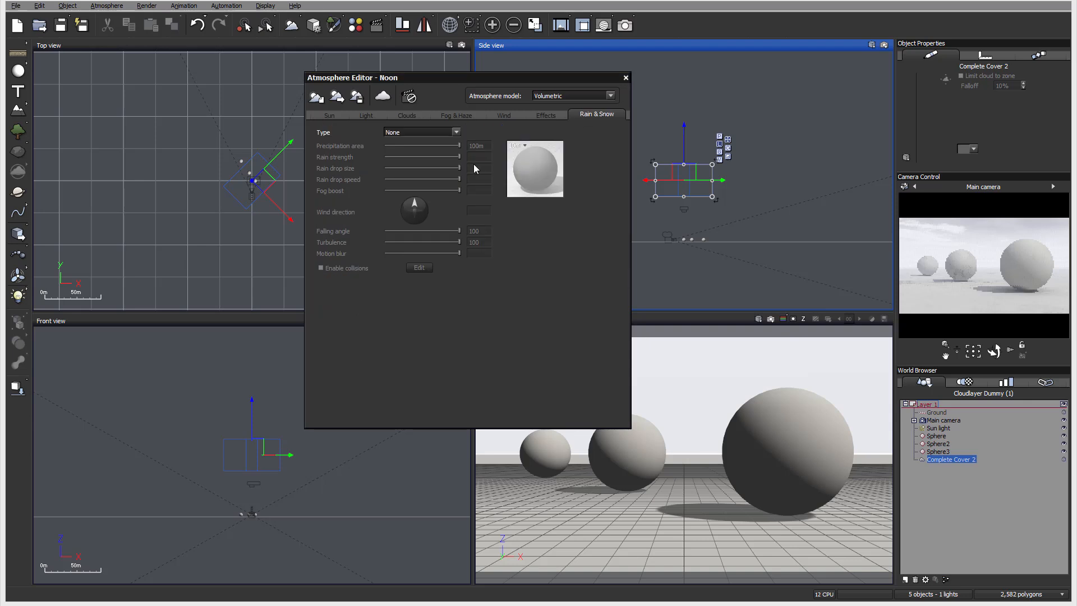
Raise the atmosphere's fog density to 849 and its haze density to 922.
left_click(455, 116)
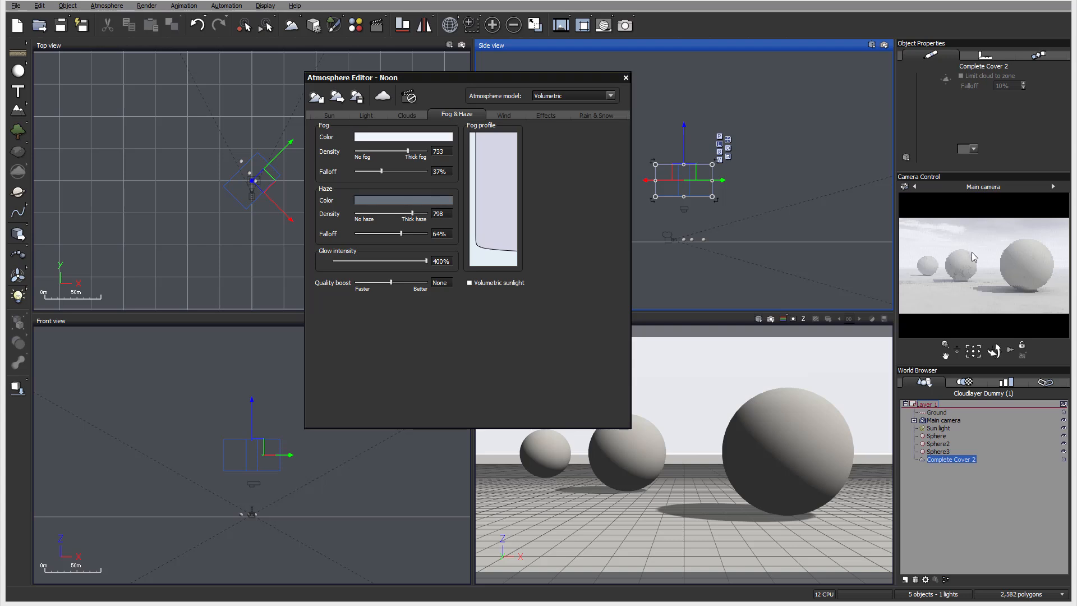
left_click_drag(408, 151, 415, 151)
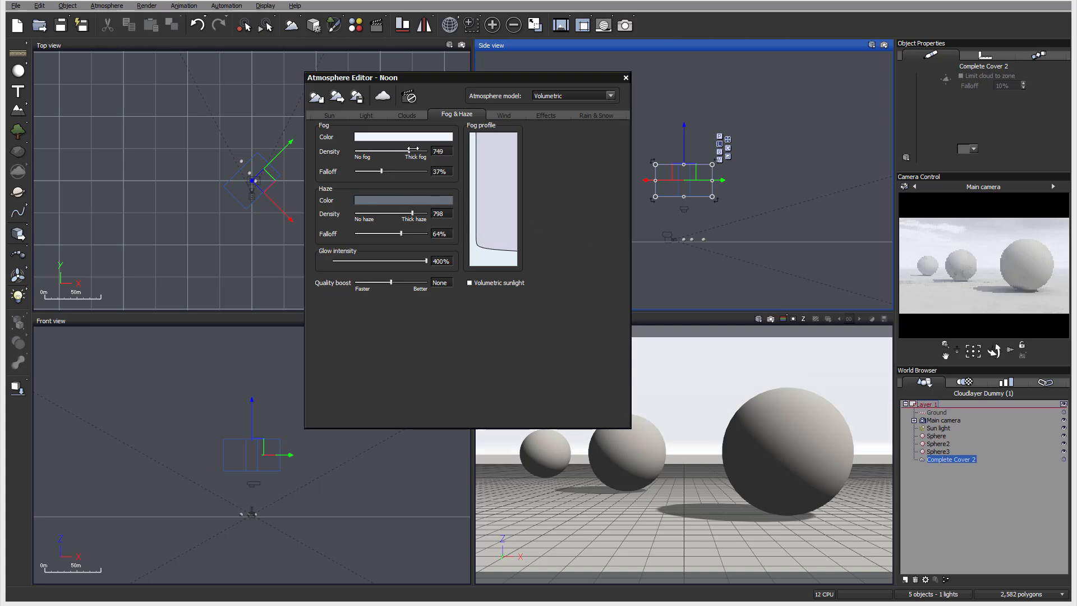
left_click_drag(413, 213, 422, 214)
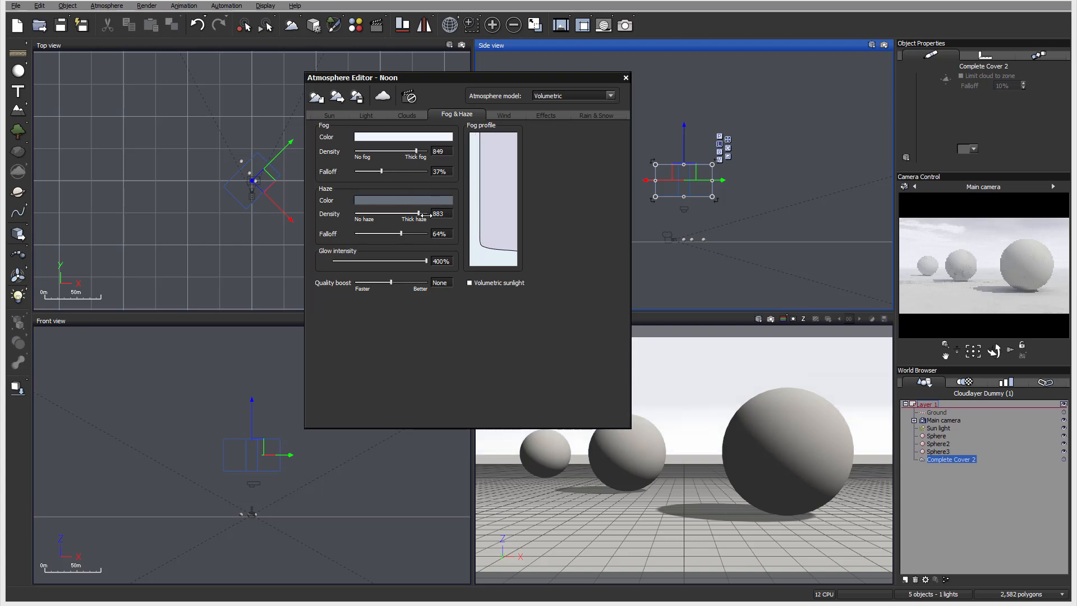
left_click(1004, 267)
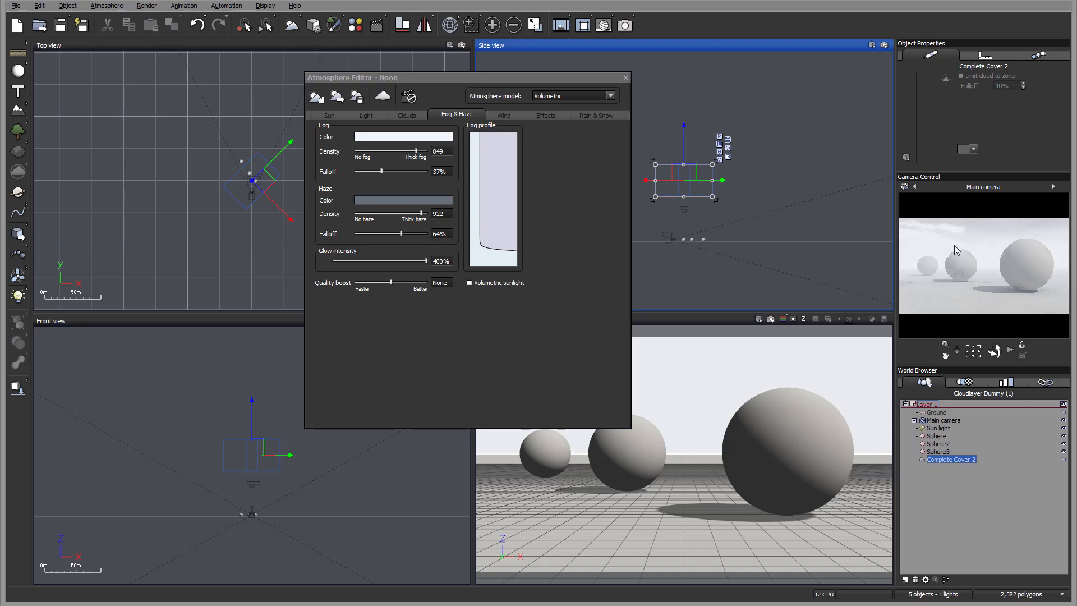
Render the main camera view, then reopen the Atmosphere Editor and place it clear of the rendered spheres.
left_click(625, 26)
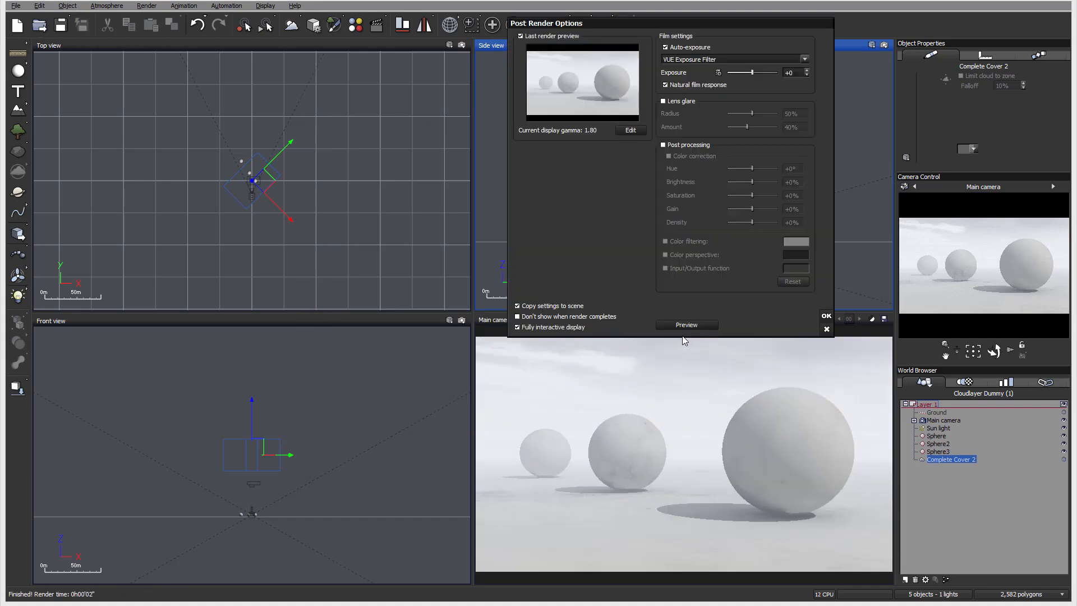
key("F4")
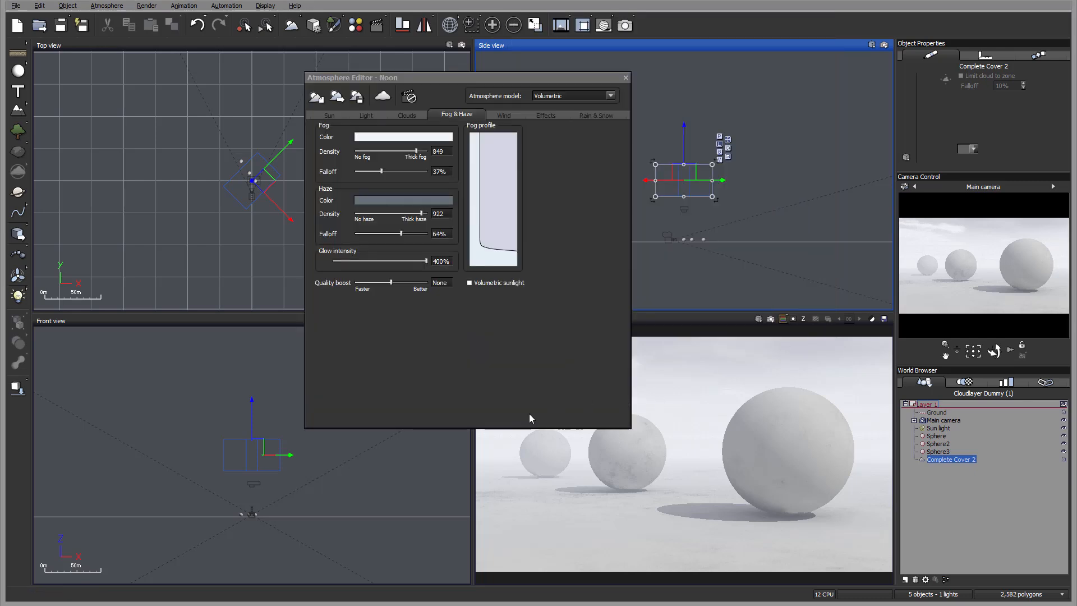
left_click_drag(449, 77, 271, 58)
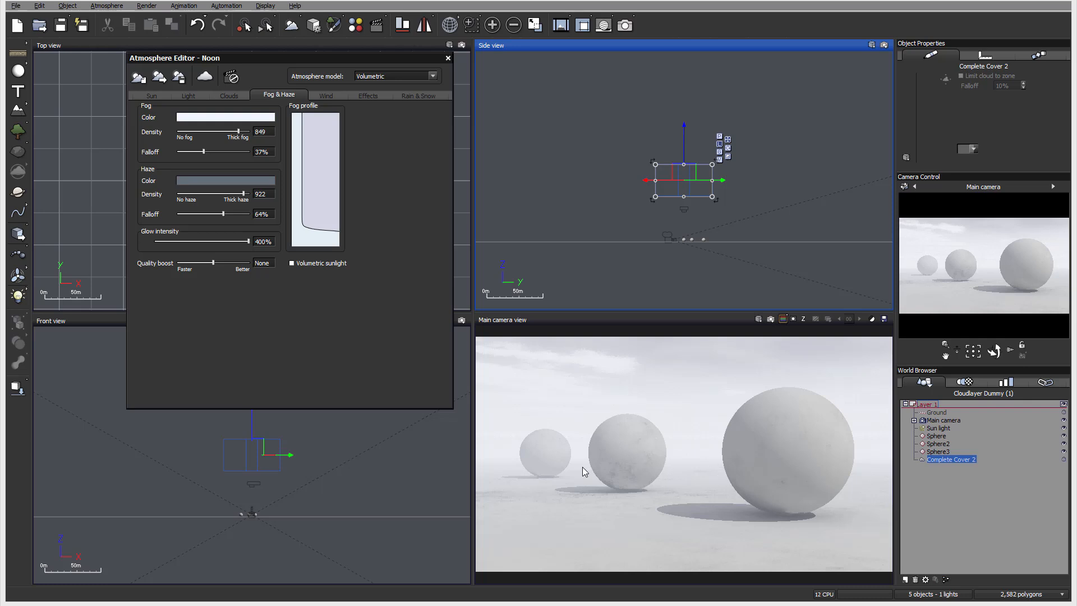
left_click_drag(340, 64, 434, 92)
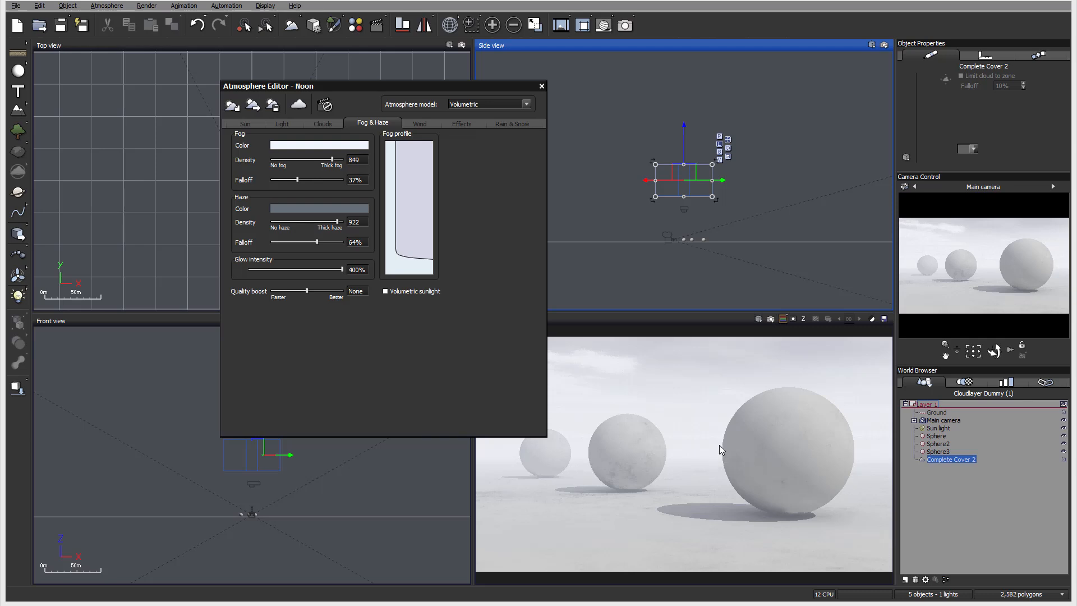
left_click_drag(479, 85, 525, 94)
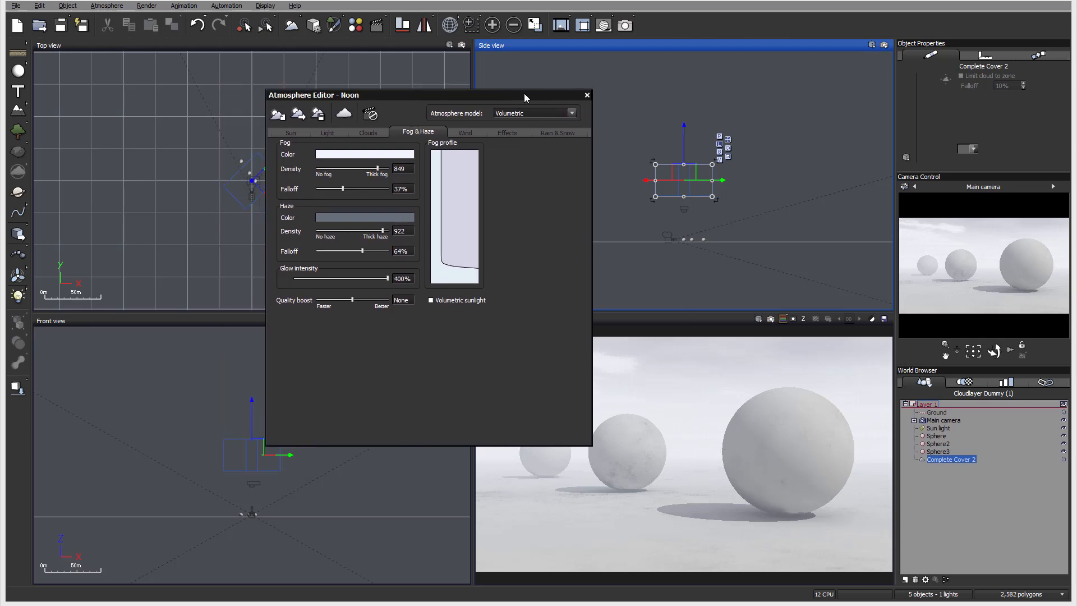
Switch the atmosphere model from Volumetric to Standard spectral.
left_click(571, 114)
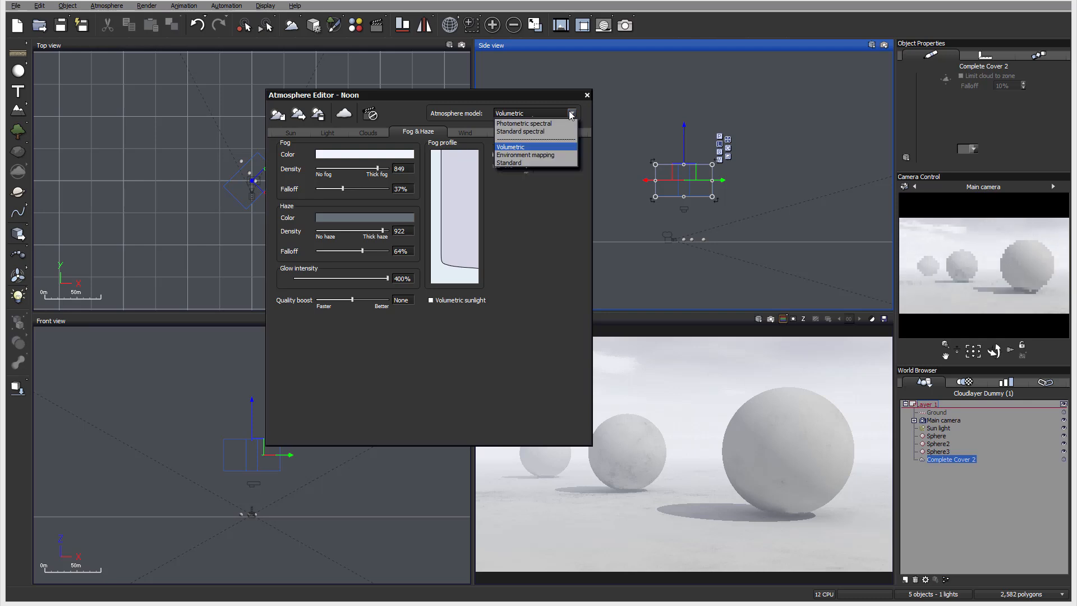
left_click(553, 131)
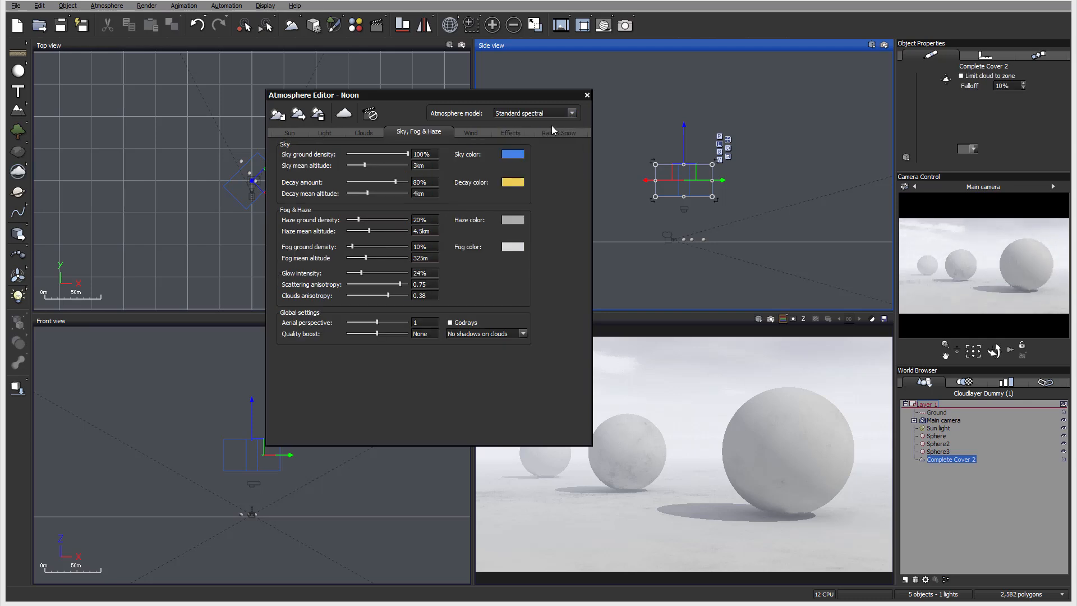
left_click_drag(514, 97, 612, 67)
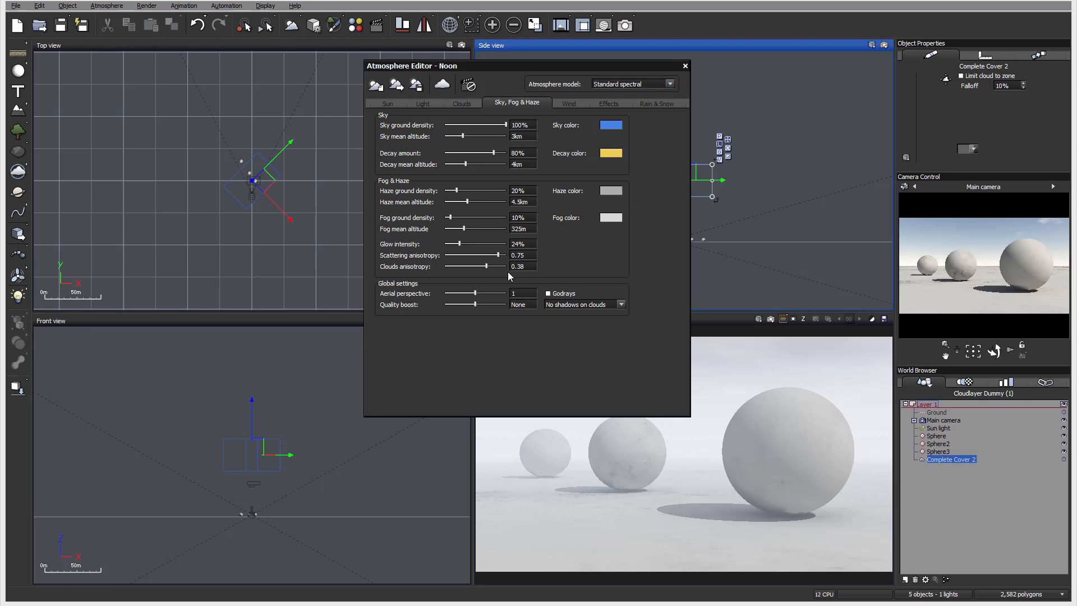
left_click(669, 84)
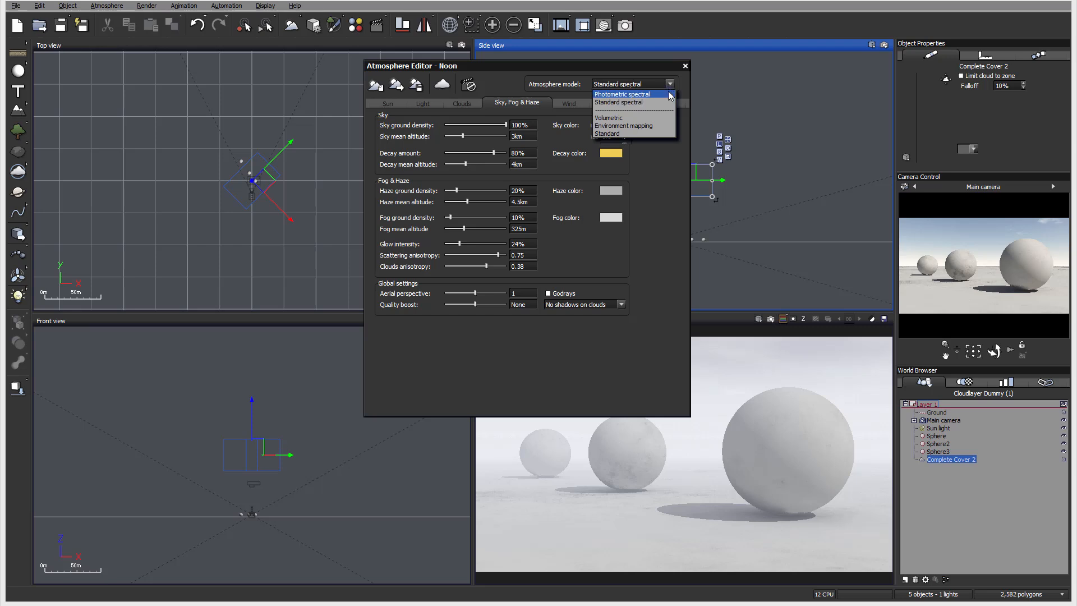
left_click(668, 102)
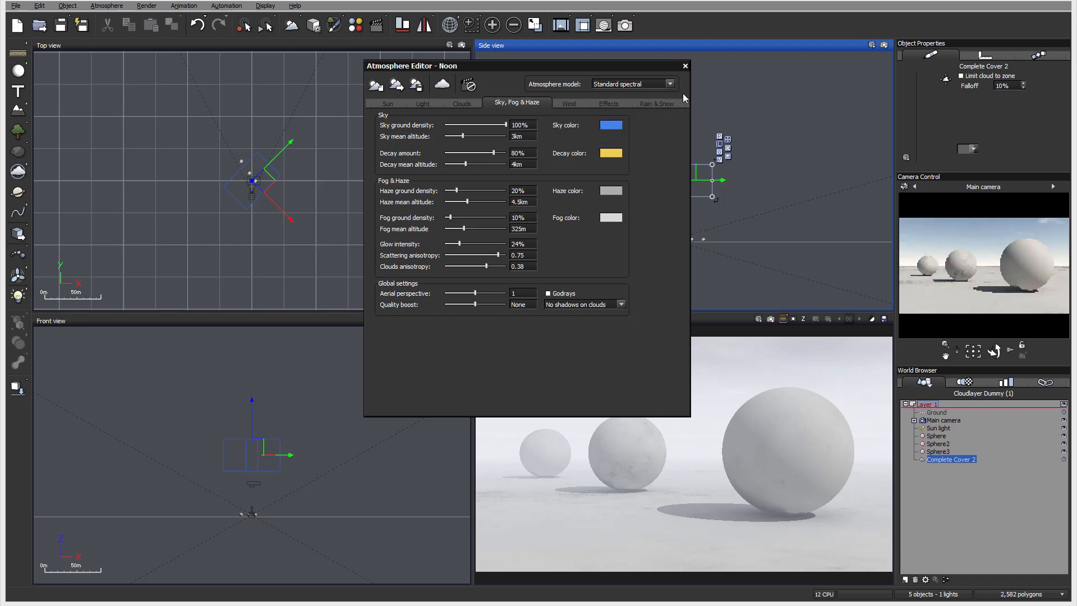
Set the size of the sun's corona to 41% in the Standard spectral atmosphere.
left_click(380, 106)
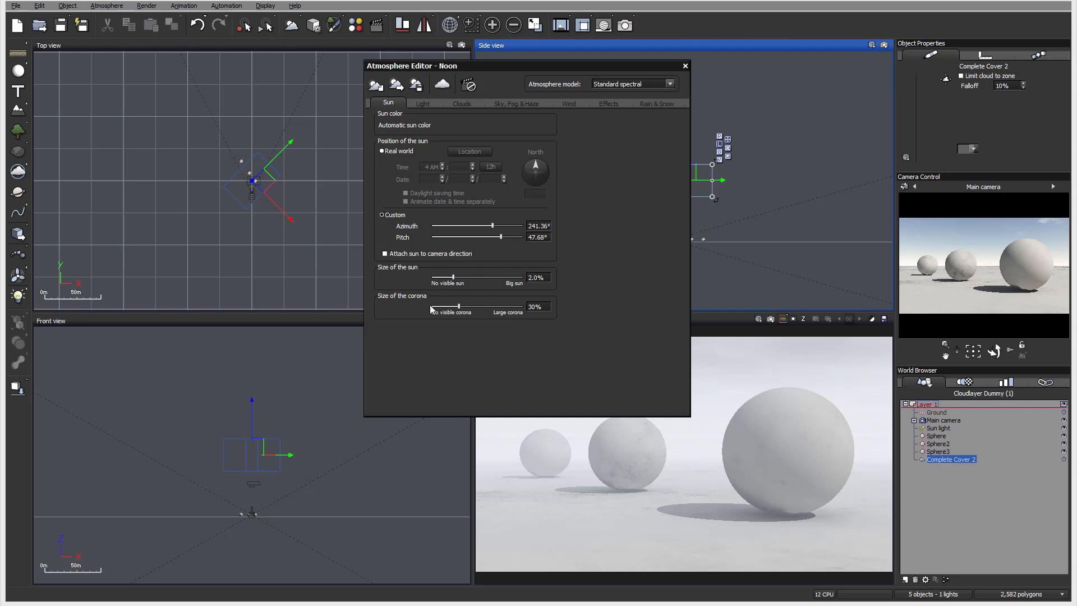
left_click_drag(480, 304, 490, 304)
left_click_drag(587, 70, 496, 74)
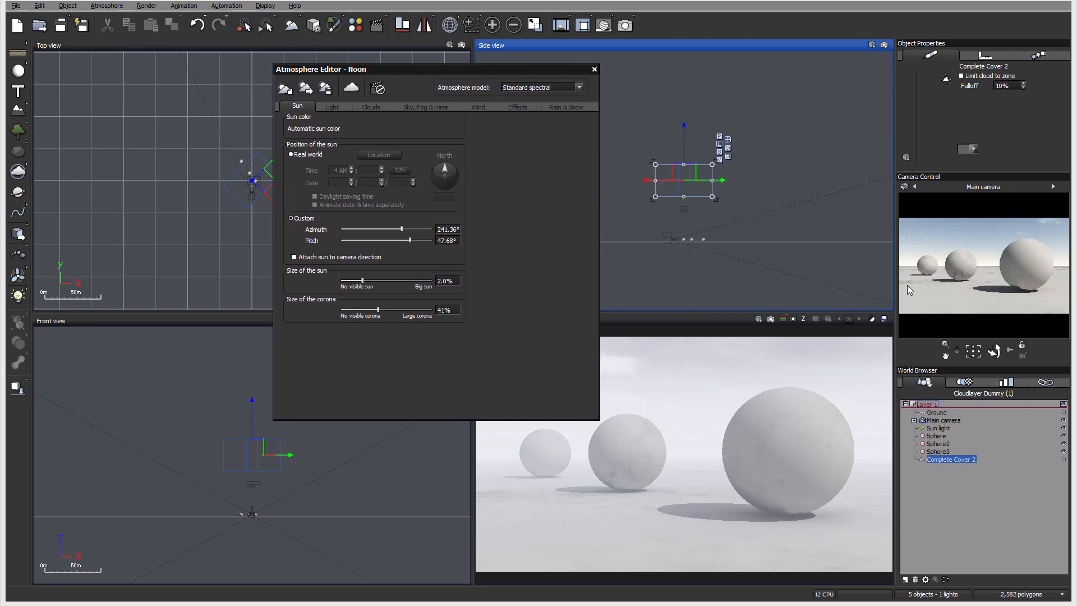
Move the sun light behind the spheres and low above the horizon so it faces the main camera.
left_click(938, 428)
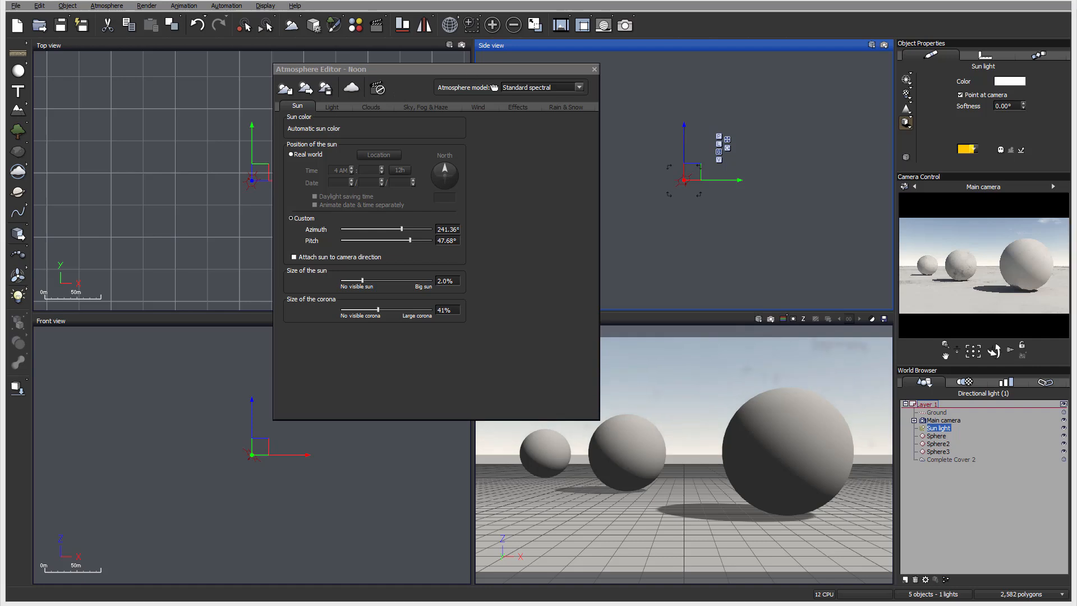
left_click_drag(335, 69, 432, 158)
scroll(187, 94, "down", 5)
scroll(187, 95, "down", 2)
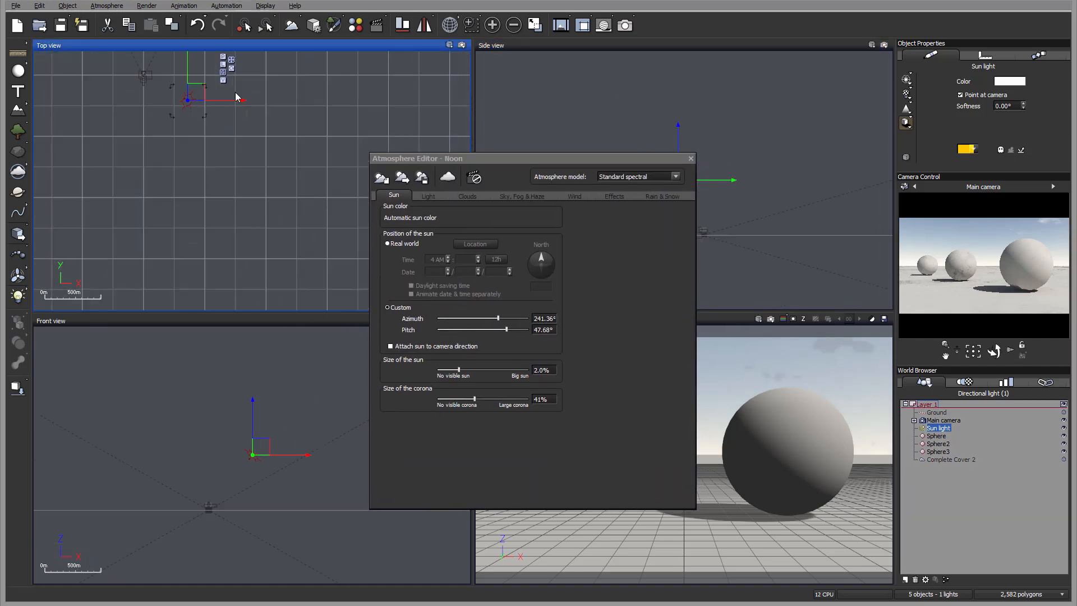
right_click_drag(226, 99, 232, 190)
left_click_drag(191, 133, 161, 89)
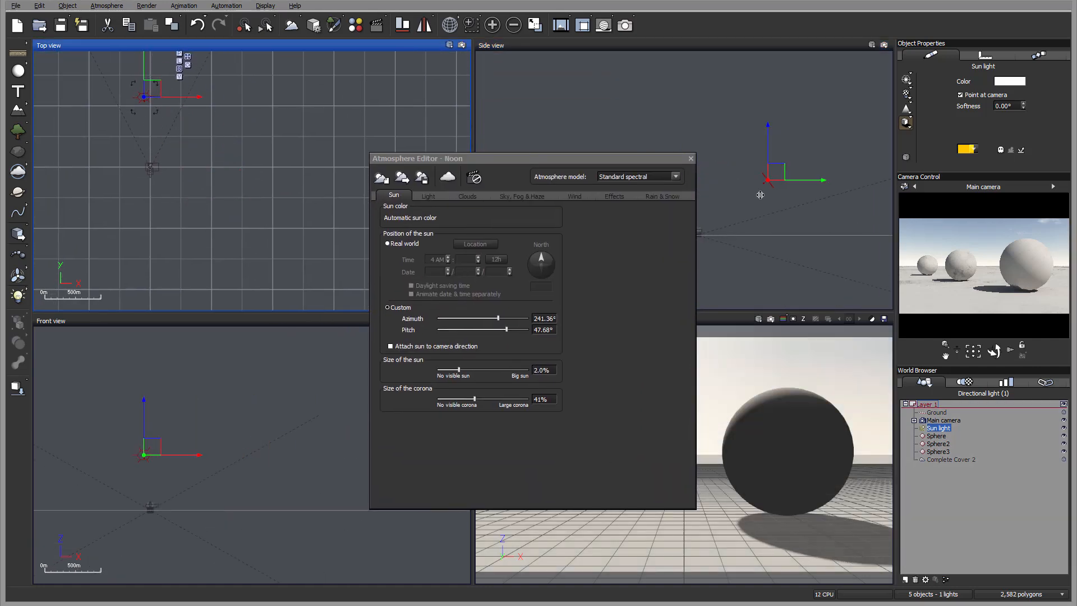
left_click_drag(779, 172, 801, 206)
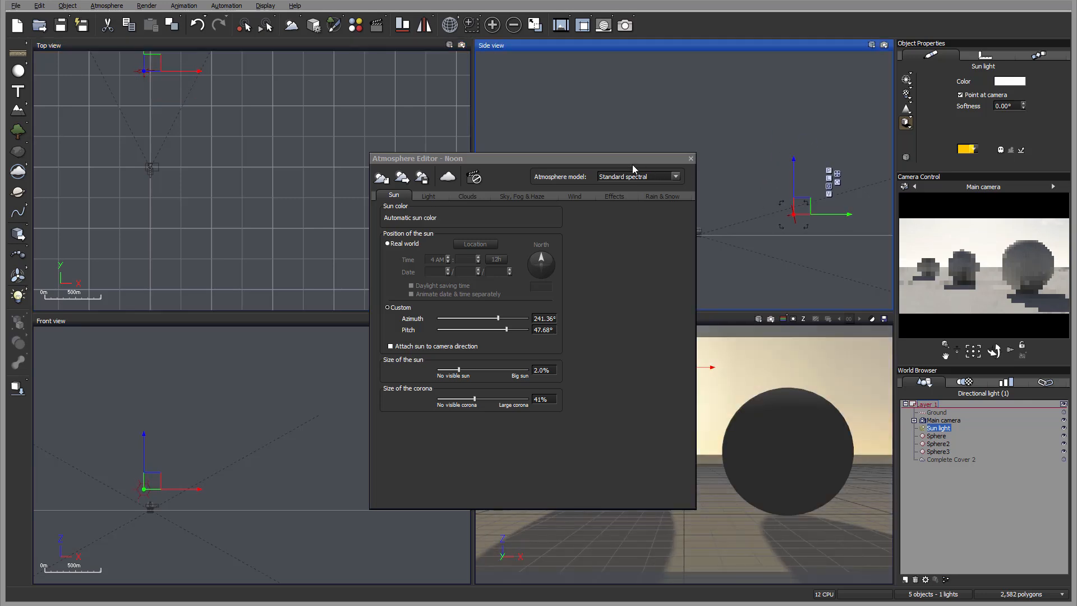
Try large and small corona sizes, and settle on a 1.8% sun size with a 23% corona.
left_click_drag(632, 161, 414, 116)
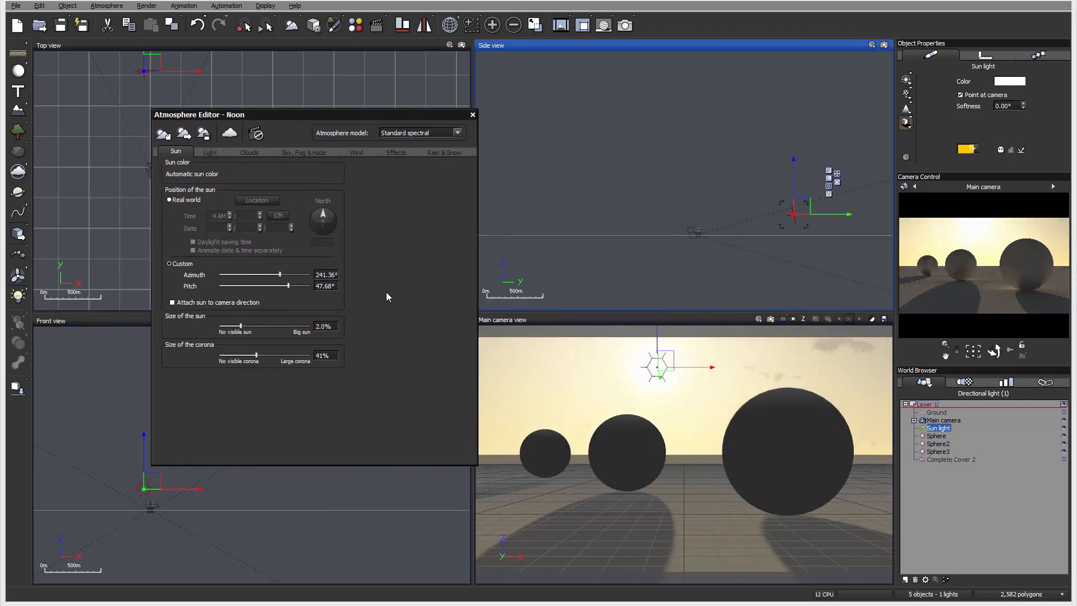
left_click_drag(257, 356, 302, 361)
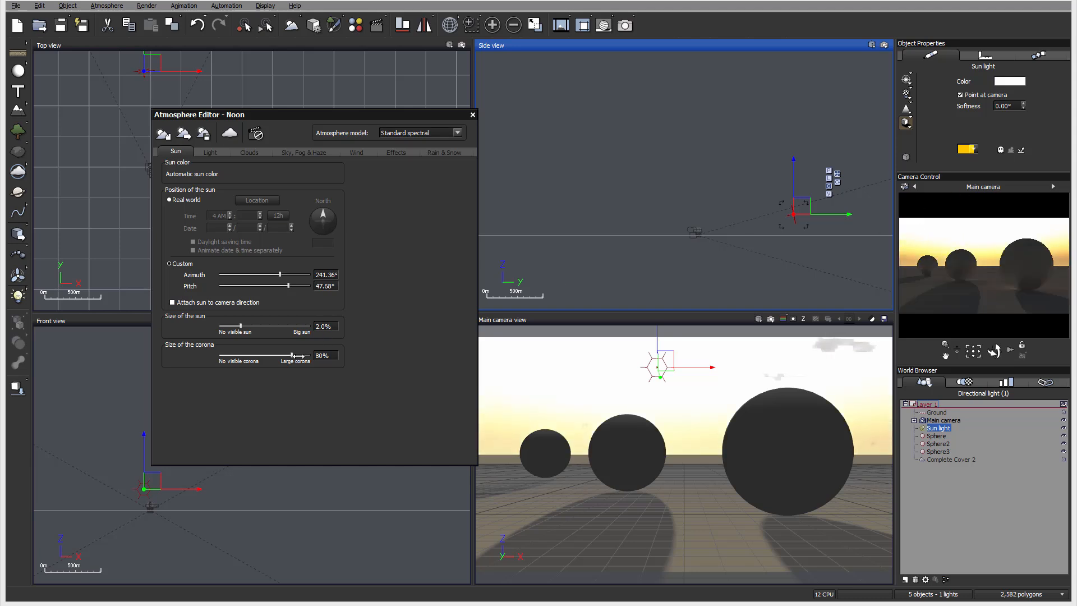
left_click_drag(301, 355, 237, 355)
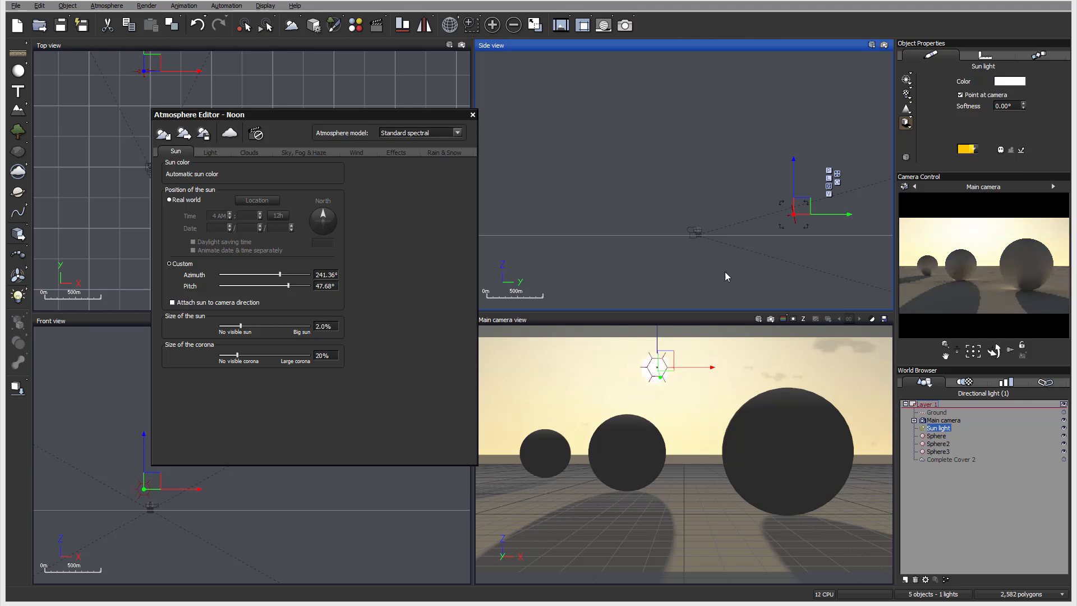
left_click_drag(254, 326, 255, 328)
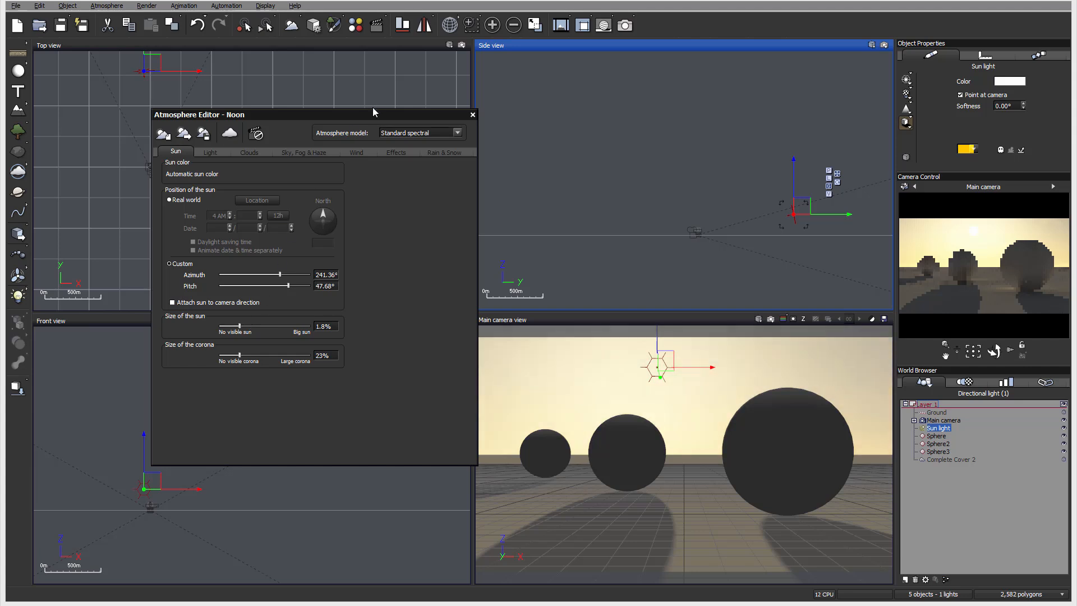
left_click_drag(373, 114, 420, 123)
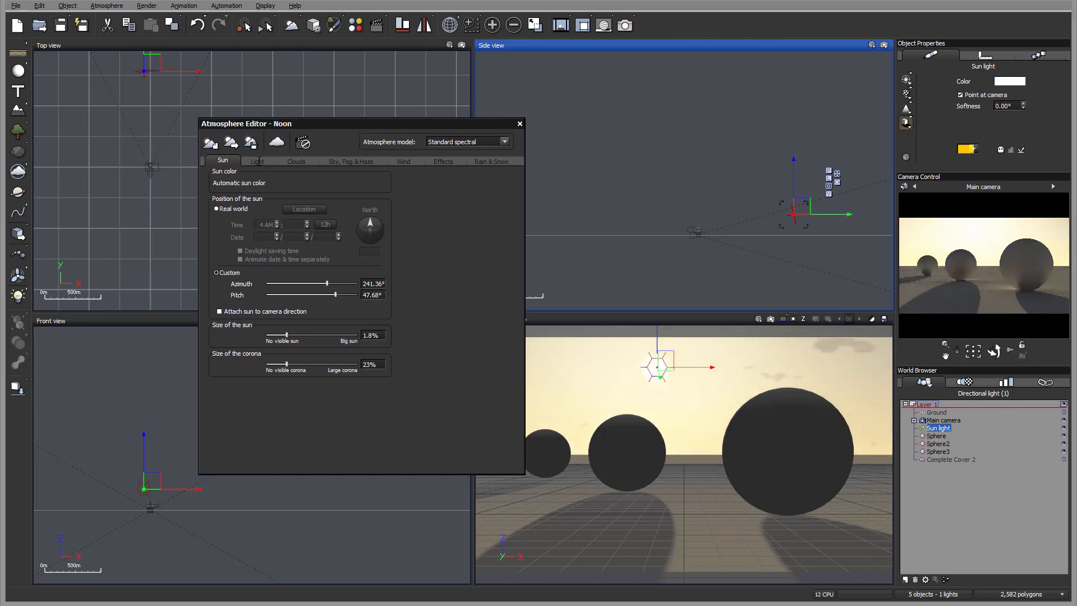
Change the atmosphere's ambient light color to a darker grayish blue.
left_click(255, 161)
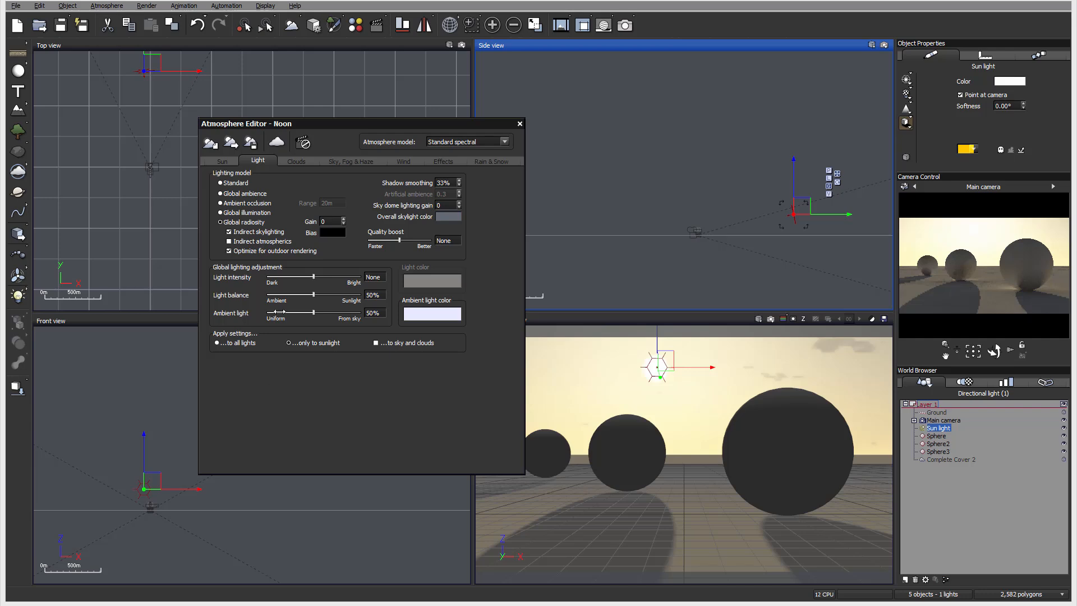
left_click(331, 162)
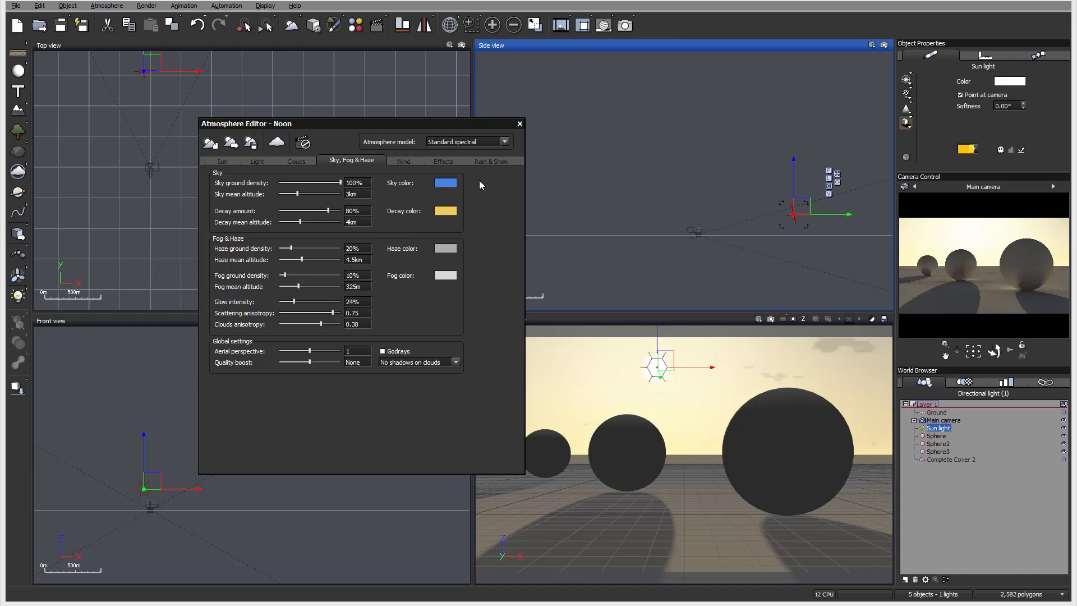
left_click(259, 161)
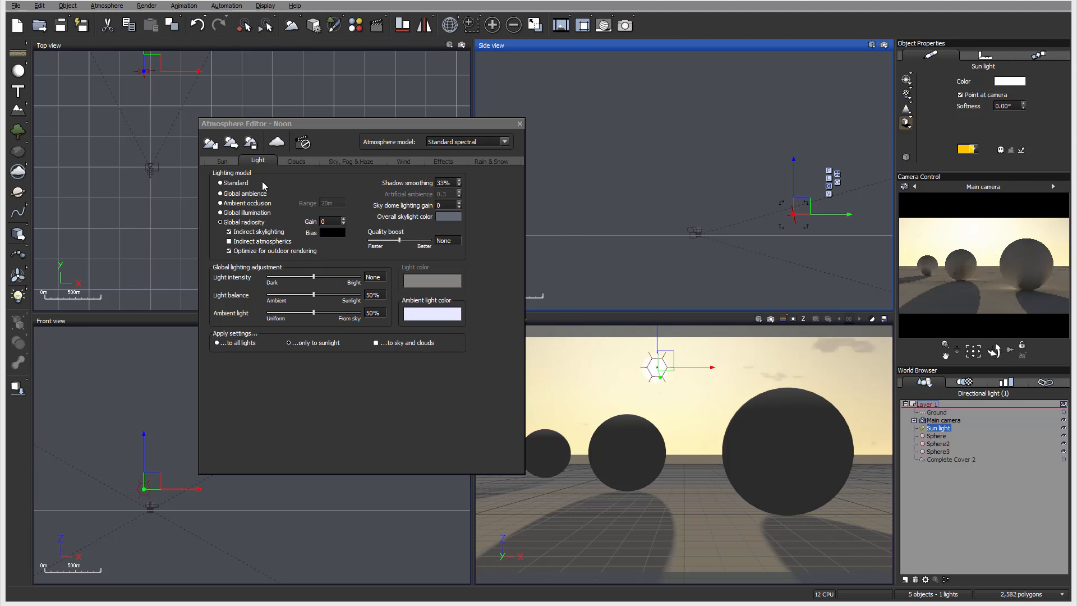
left_click(418, 320)
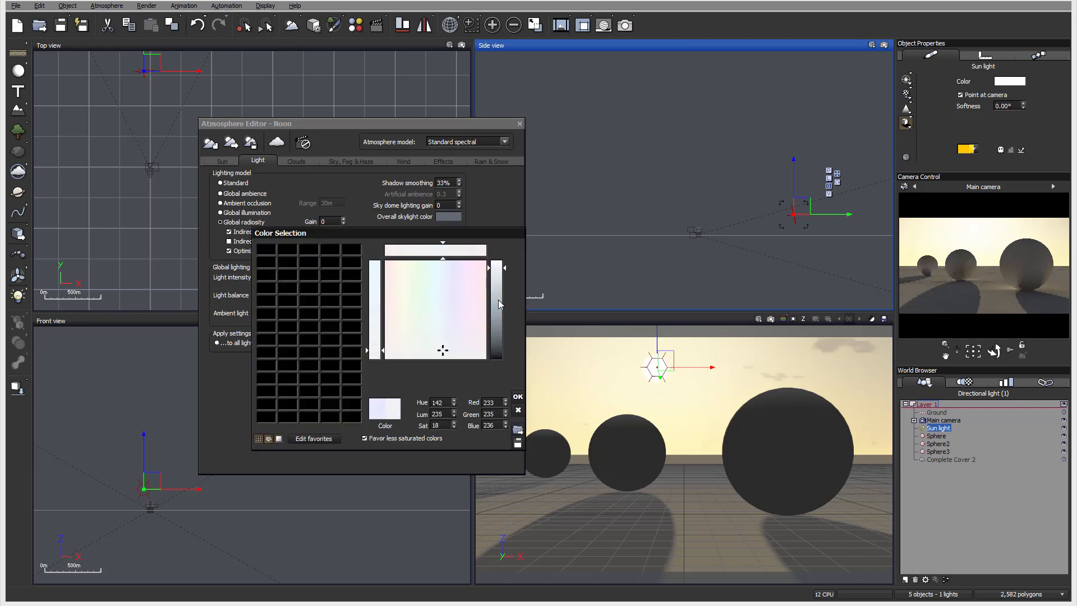
left_click_drag(498, 303, 496, 315)
left_click(518, 397)
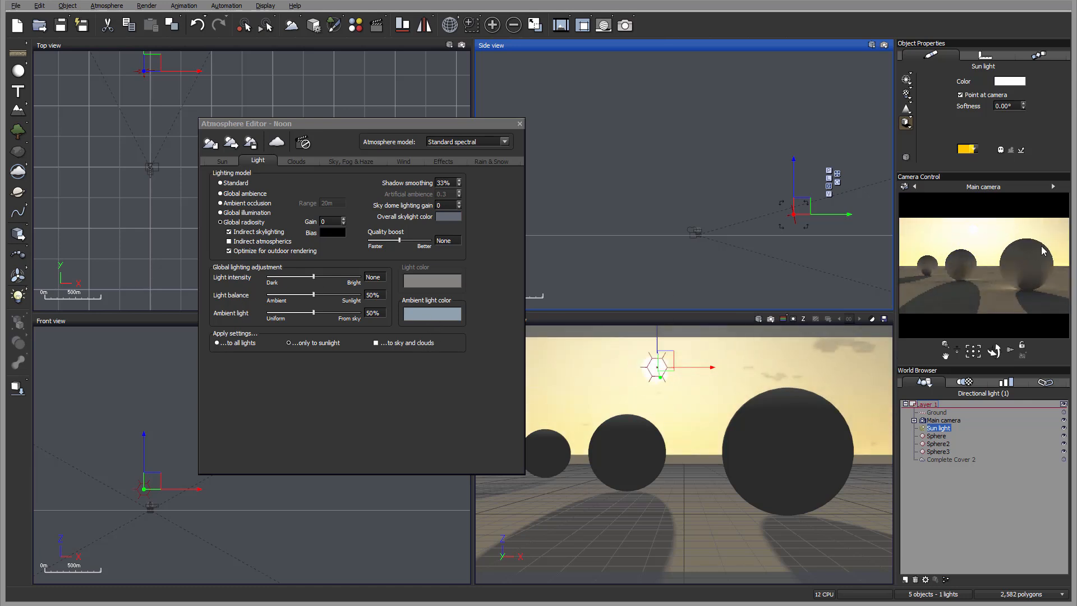
Delete the Complete Cover 2 cloud layer from the atmosphere.
left_click(298, 161)
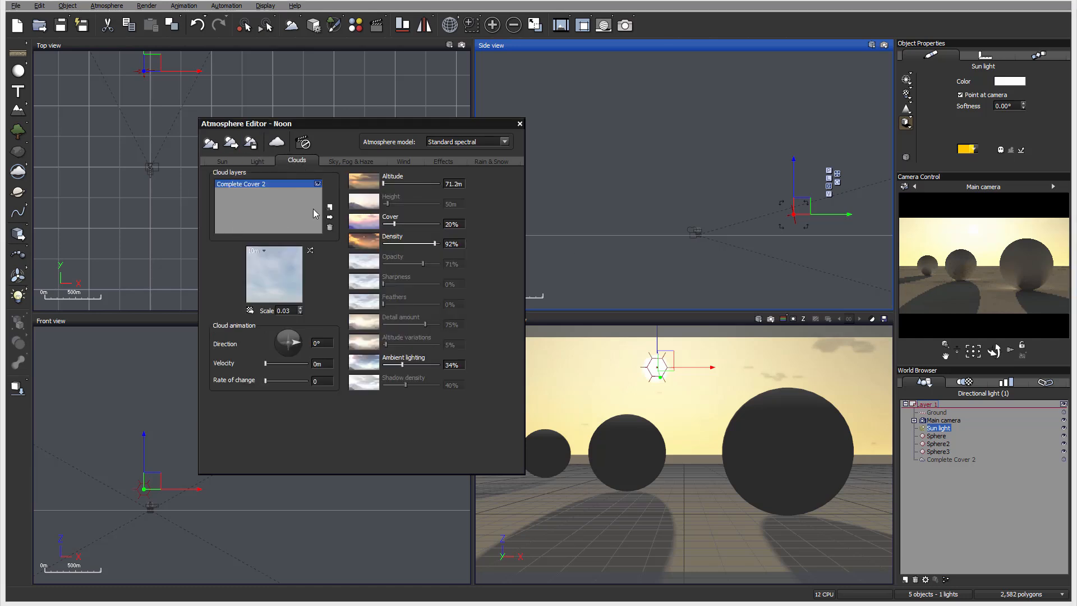
left_click(329, 227)
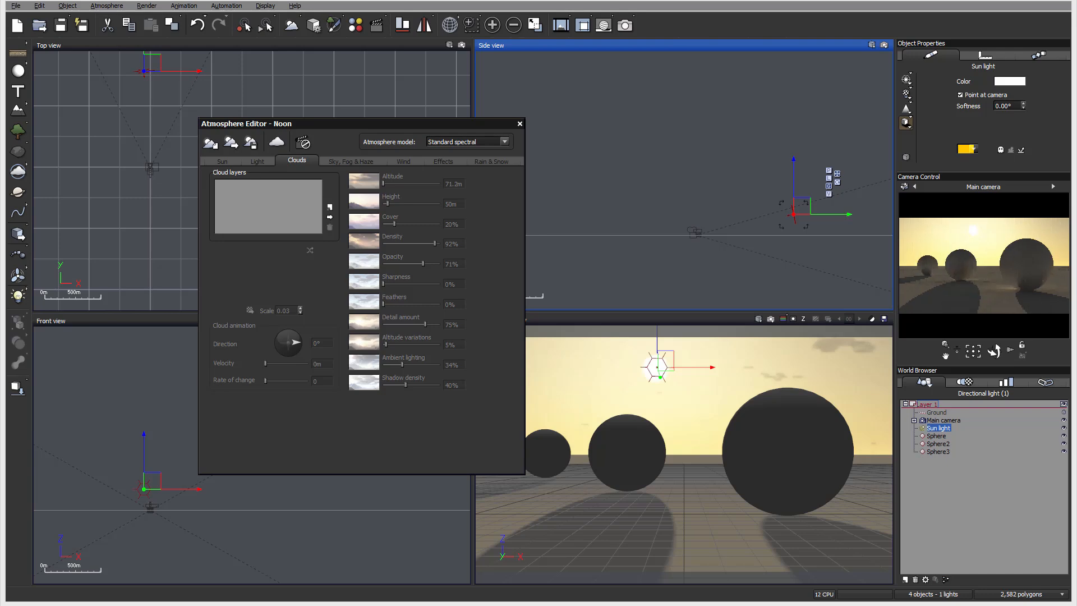
Add the Low Clouds material from the Spectral cloud collection as a new cloud layer in the atmosphere.
left_click(330, 217)
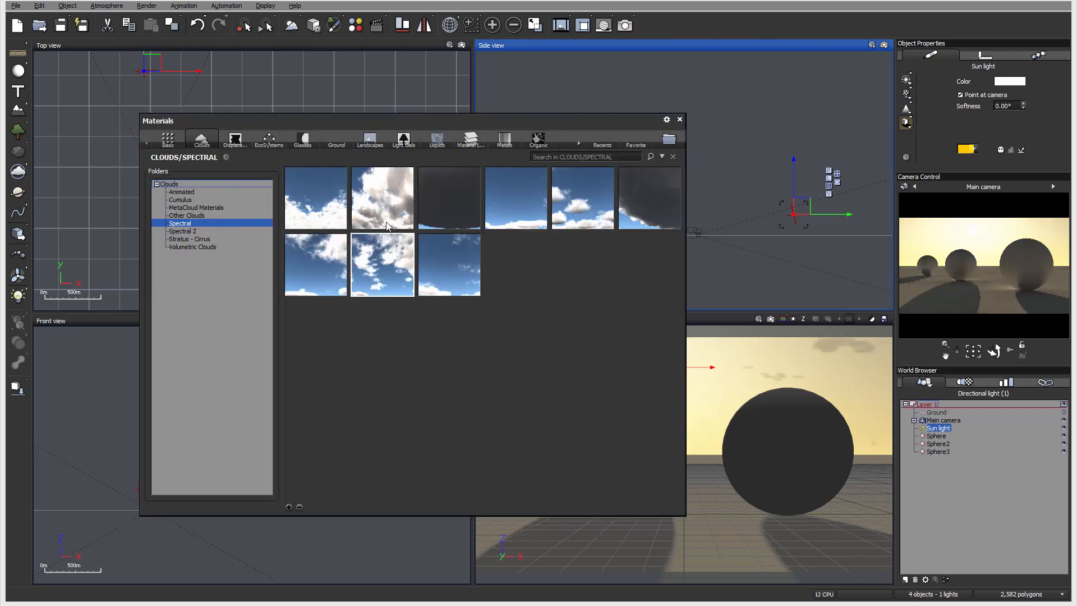
double_click(370, 265)
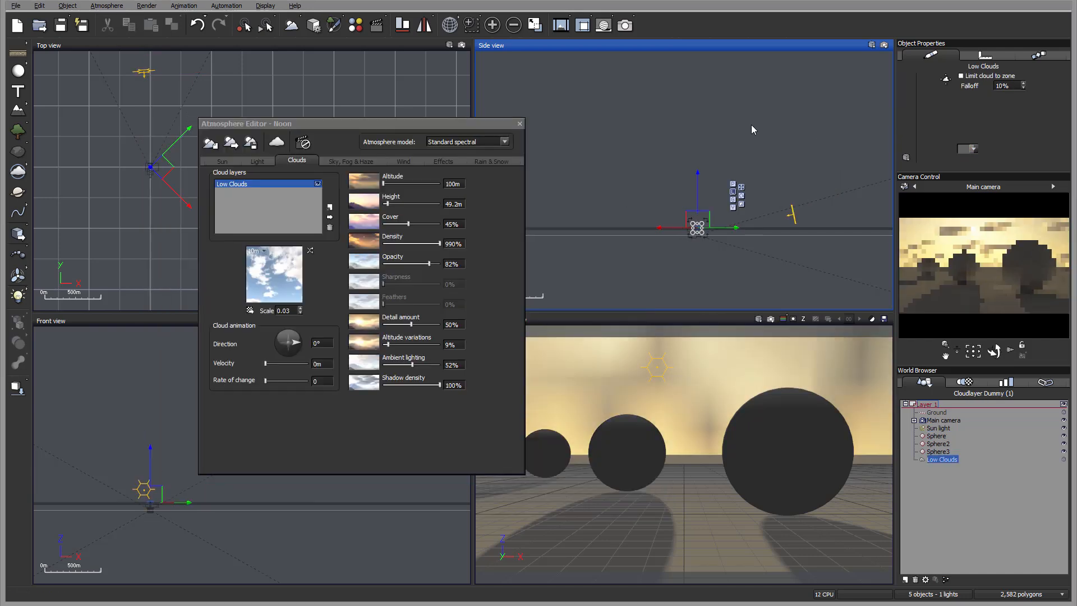
Stretch the Low Clouds layer vertically to about 96 m in the side view and lower it to an altitude of about 45 m.
right_click_drag(645, 186, 664, 156)
scroll(698, 199, "up", 5)
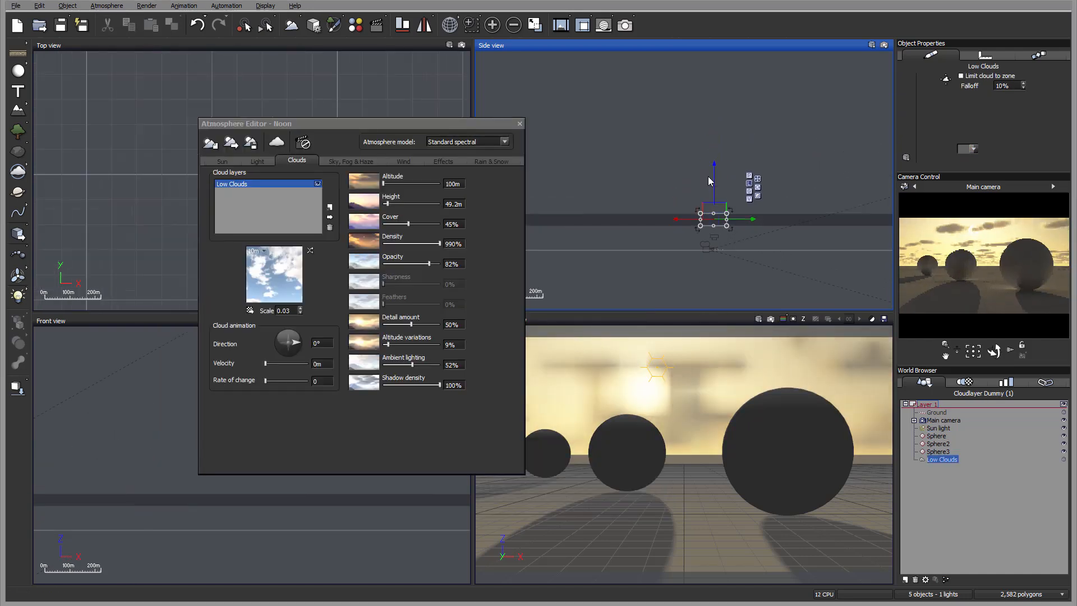
scroll(698, 200, "up", 6)
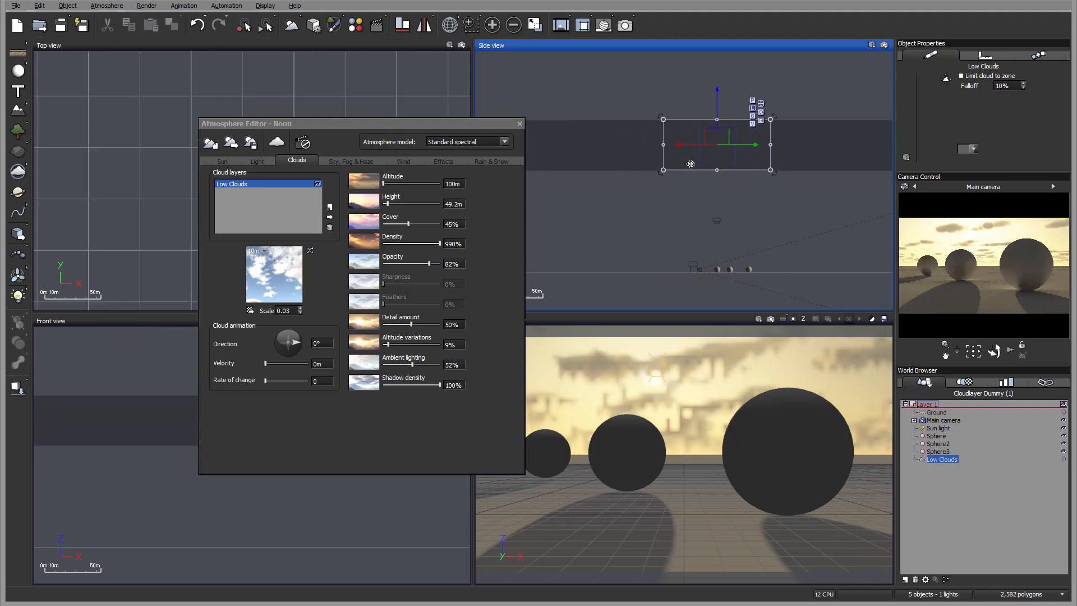
left_click_drag(720, 171, 717, 221)
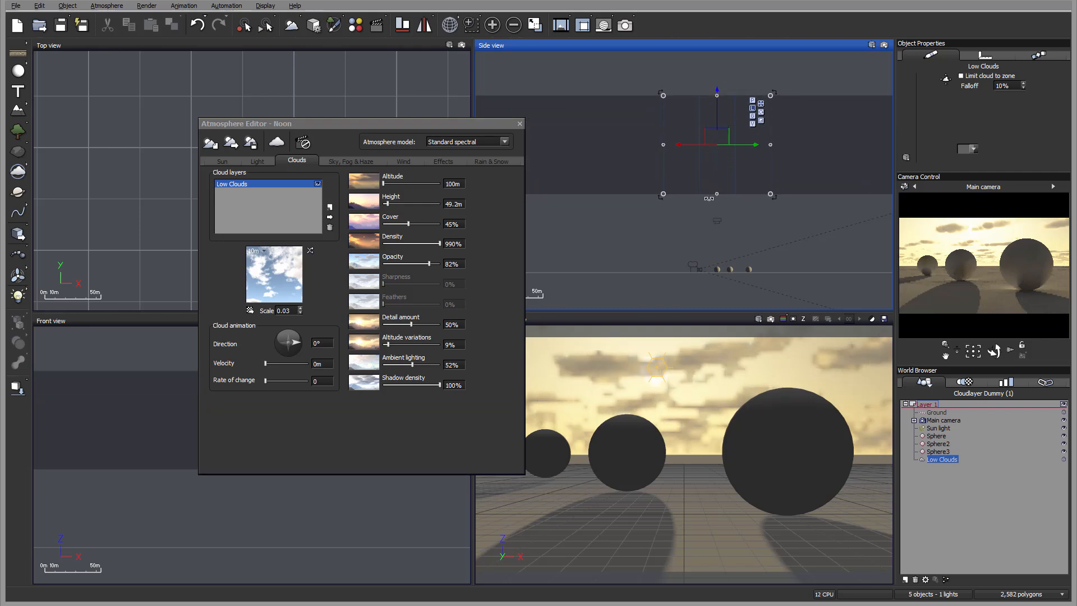
left_click_drag(716, 137, 770, 170)
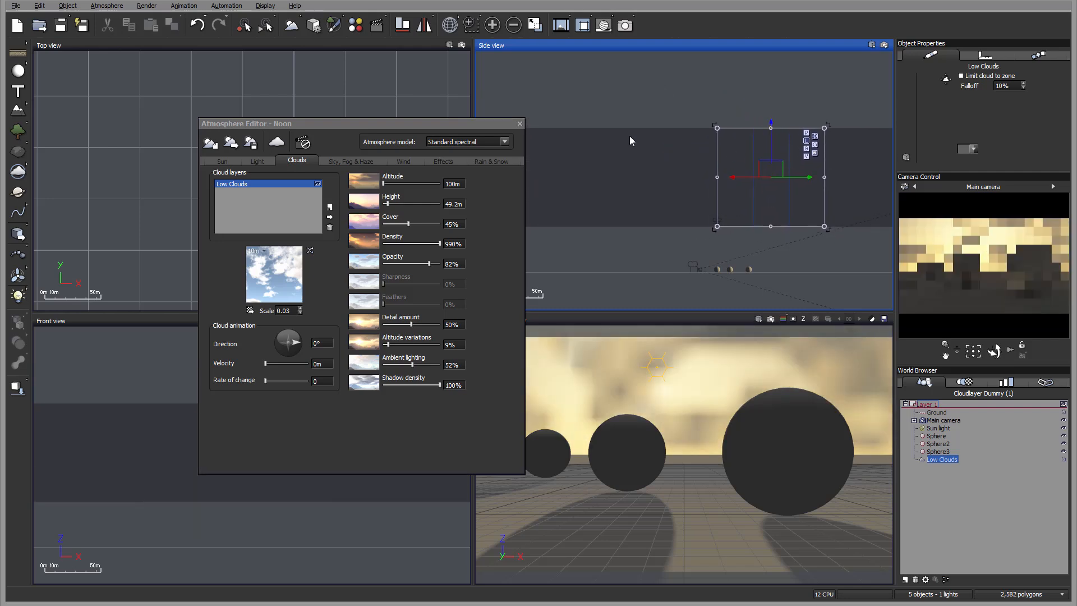
Raise the main camera through the cloud layer to a height of about 143 m to view the clouds from above.
right_click_drag(643, 84, 709, 92)
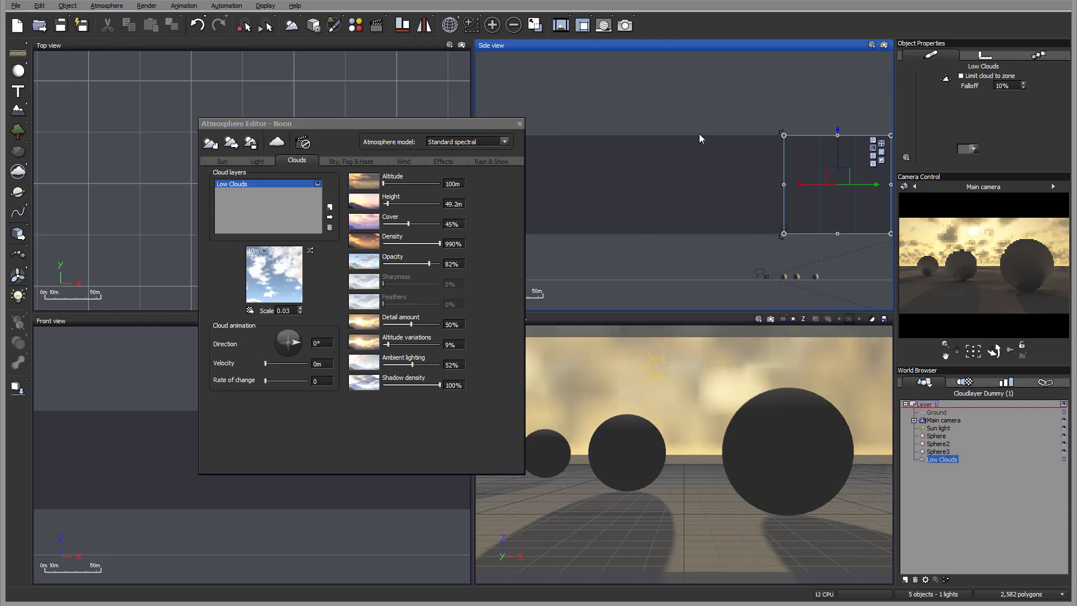
left_click(946, 413)
left_click(946, 421)
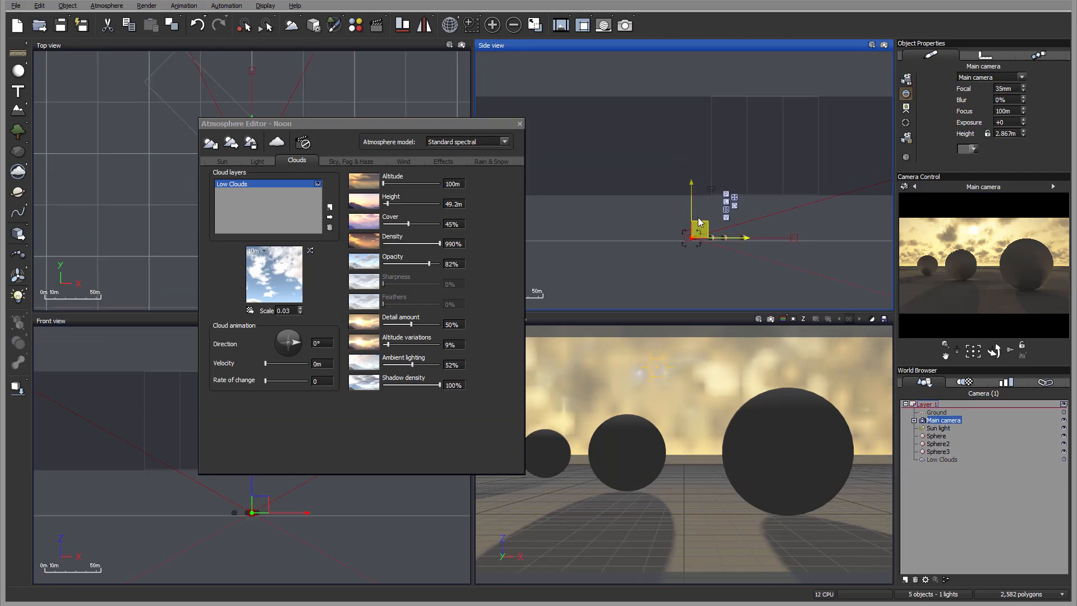
left_click_drag(699, 222, 682, 146)
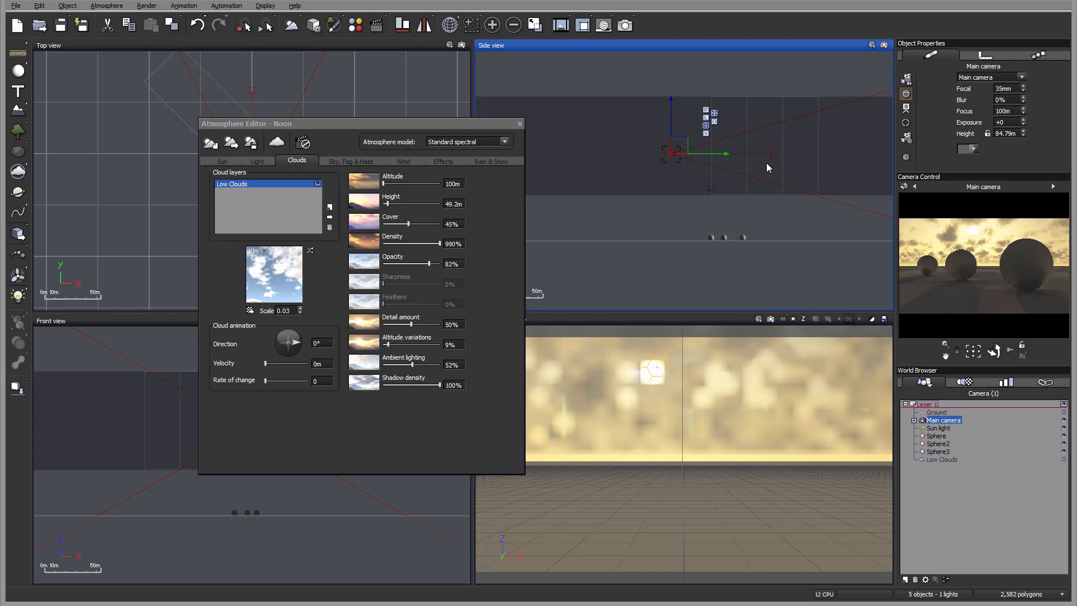
left_click_drag(678, 146, 669, 86)
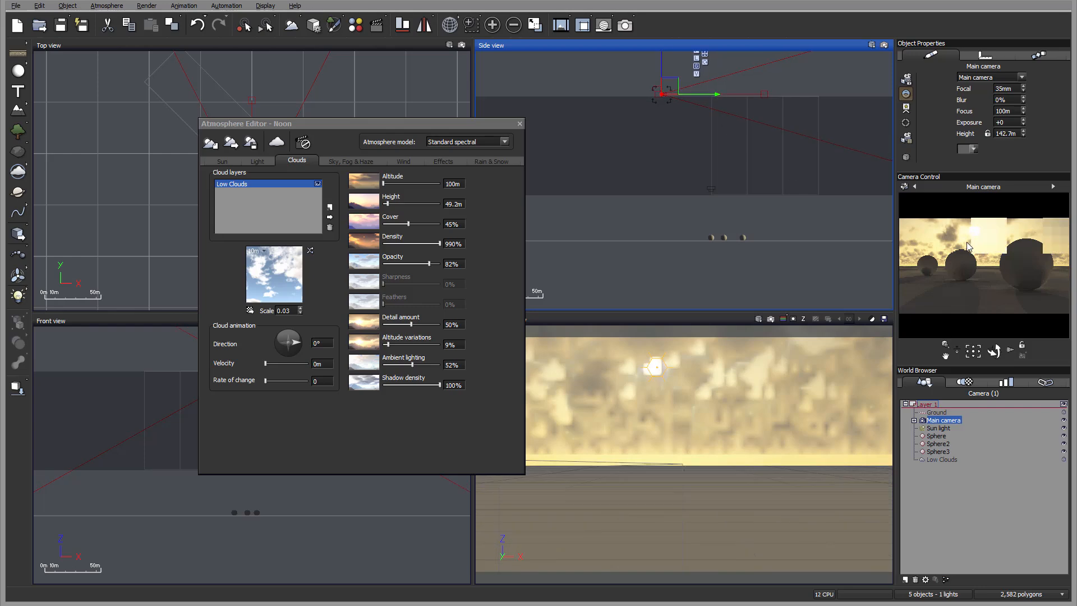
Lower the main camera back below the clouds, to about 6 m above the ground, near the three spheres.
right_click_drag(709, 122, 711, 177)
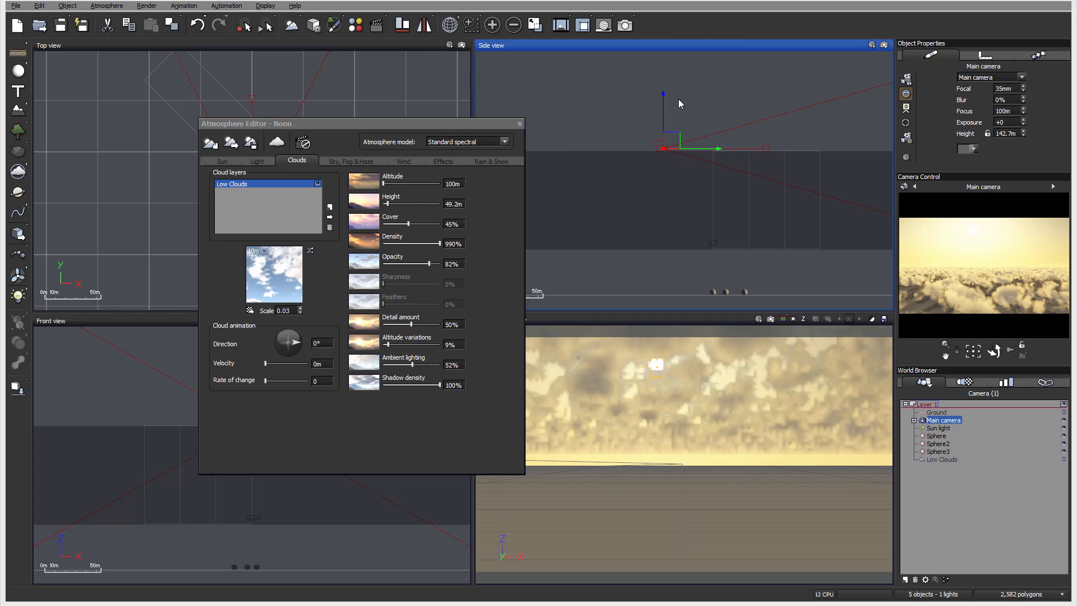
right_click_drag(680, 107, 696, 49)
left_click_drag(690, 81, 708, 230)
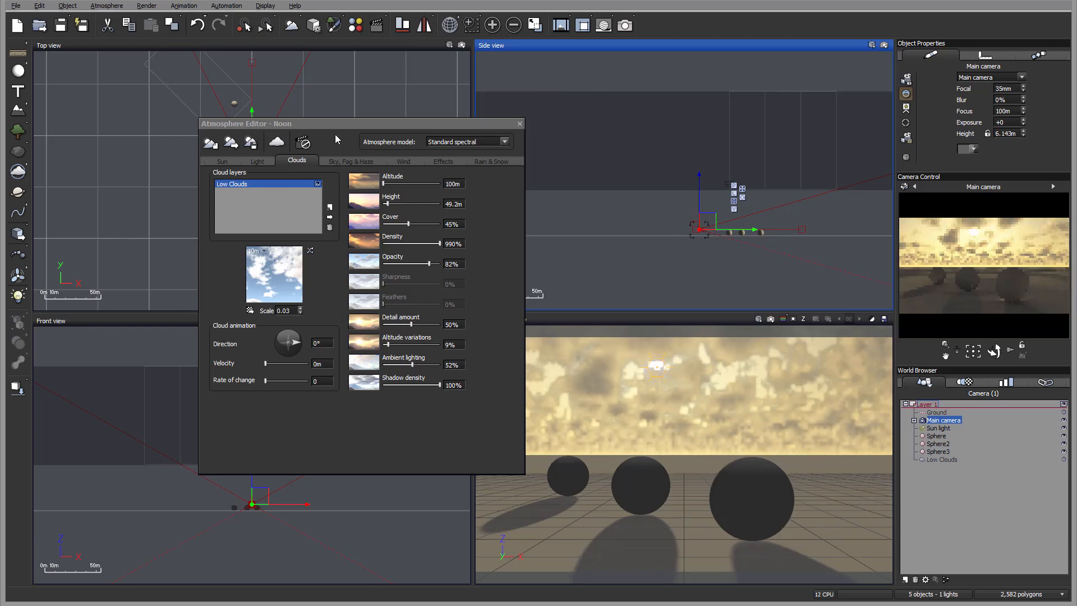
Open the Low Clouds material for editing and choose Volumetric layer (v1.0) as its lighting model.
left_click_drag(360, 124, 440, 87)
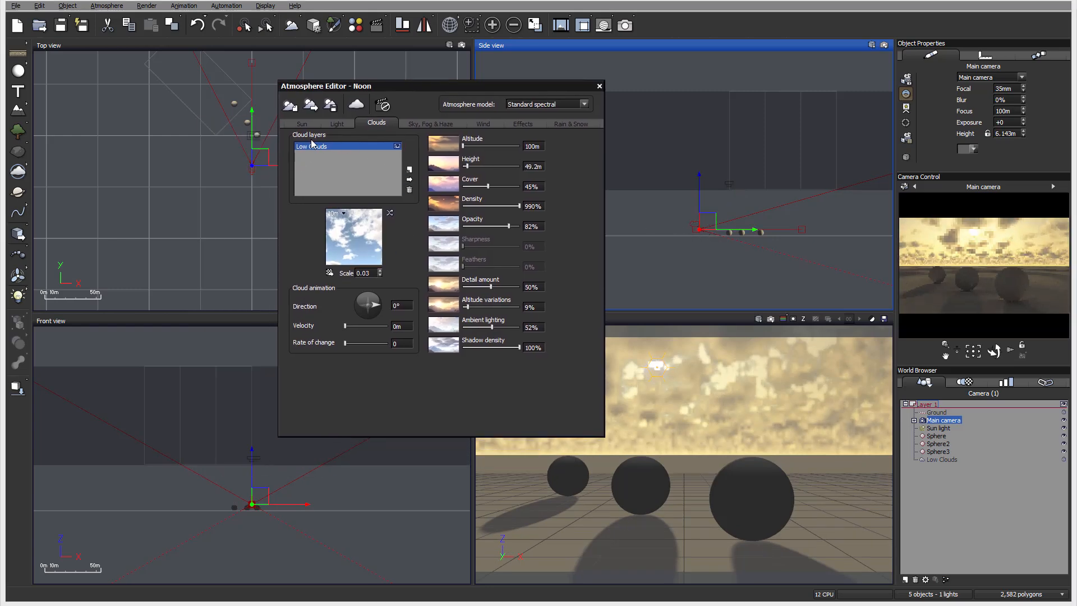
double_click(353, 251)
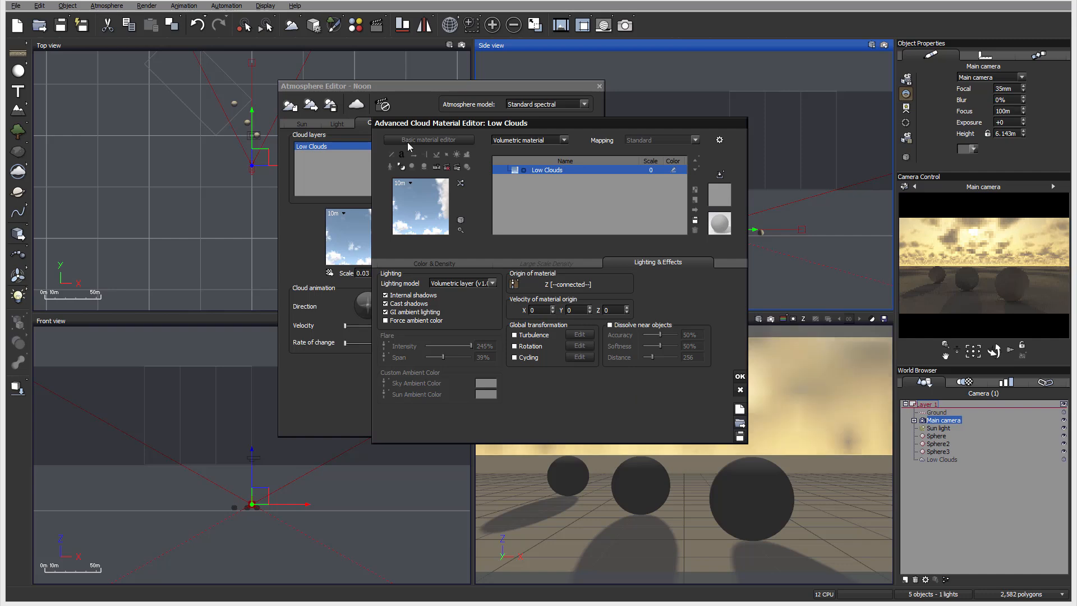
left_click_drag(452, 118, 400, 88)
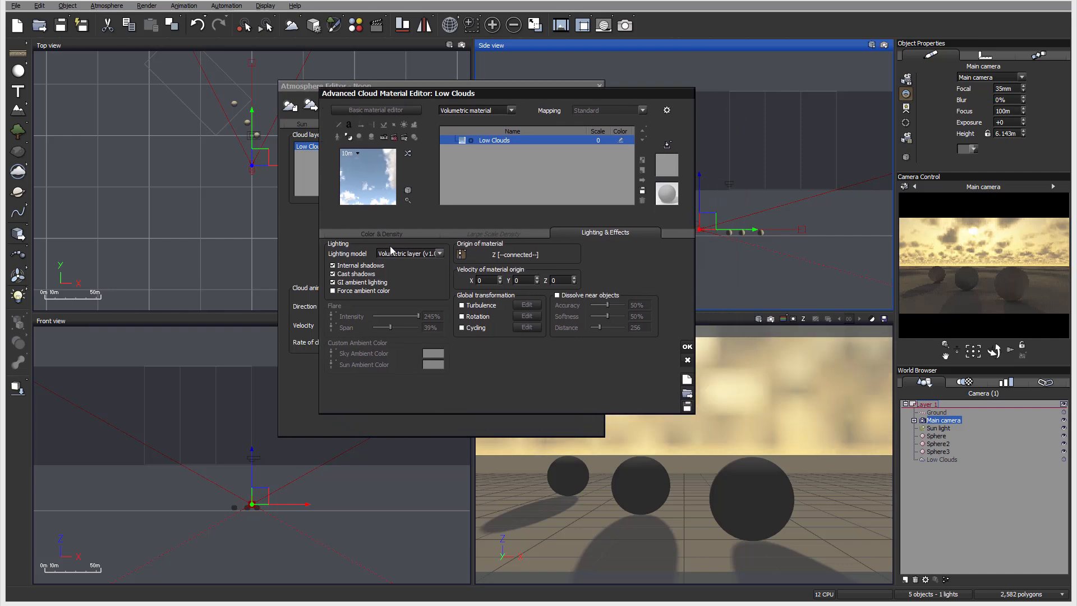
left_click(442, 254)
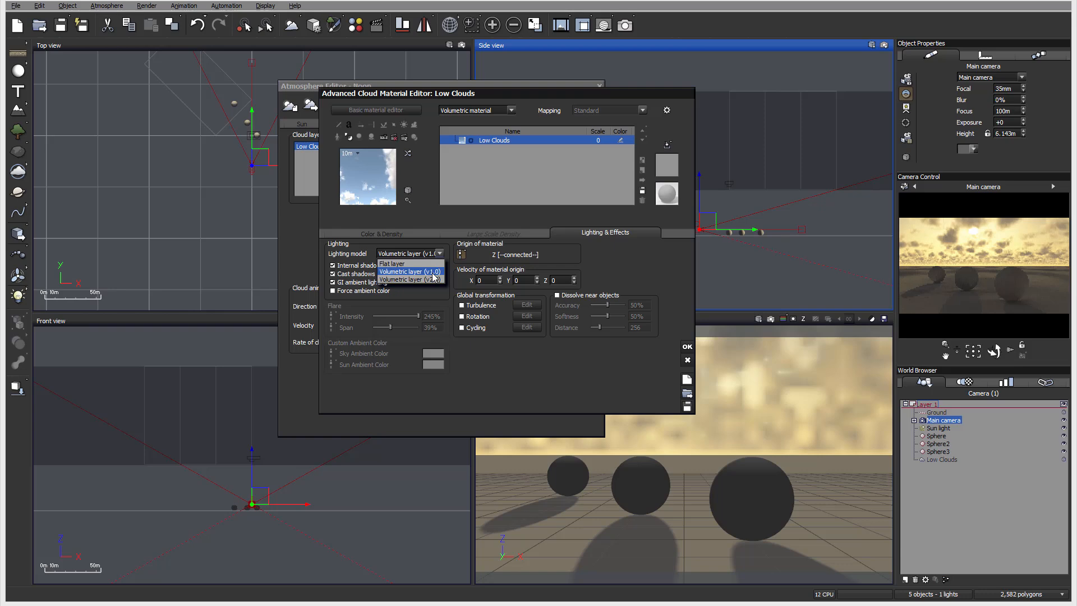
left_click(433, 273)
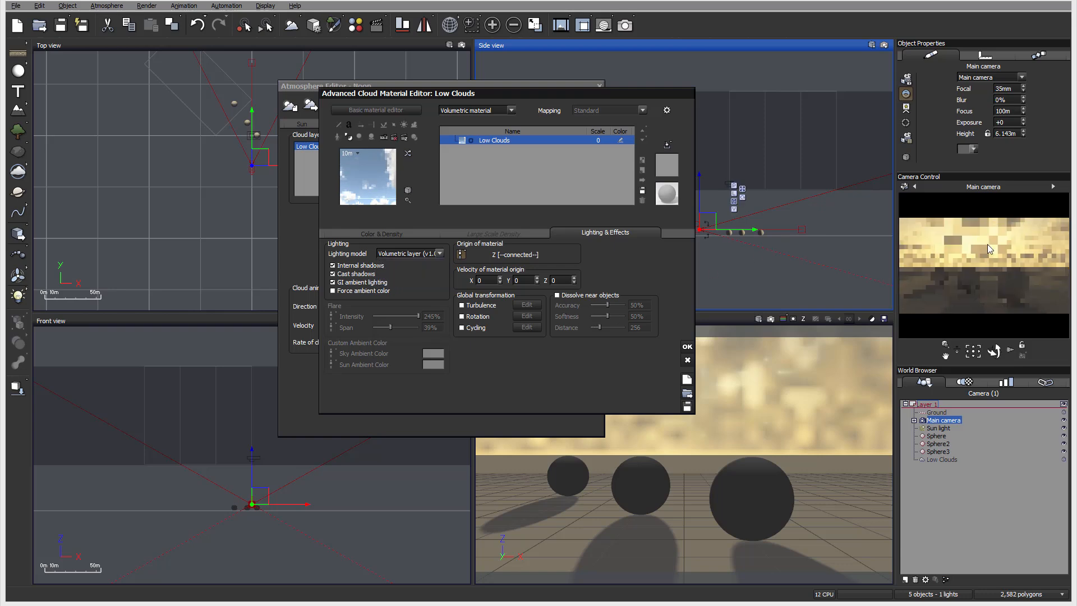
Examine the cloud material's color and density, large-scale density, and lighting and effects settings, and close the material editor.
left_click(378, 234)
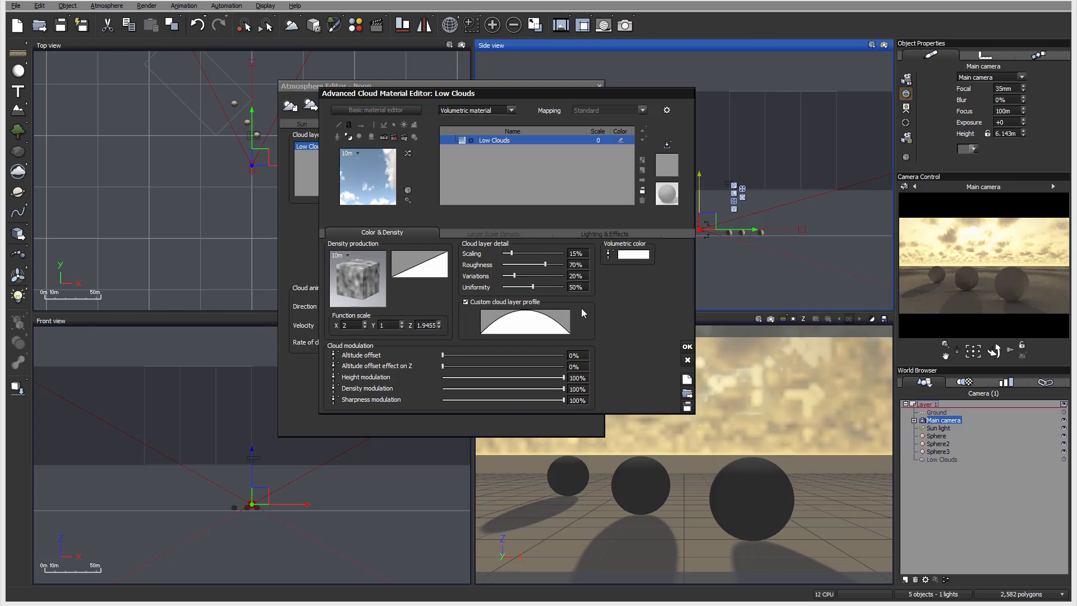
left_click(473, 232)
left_click(386, 231)
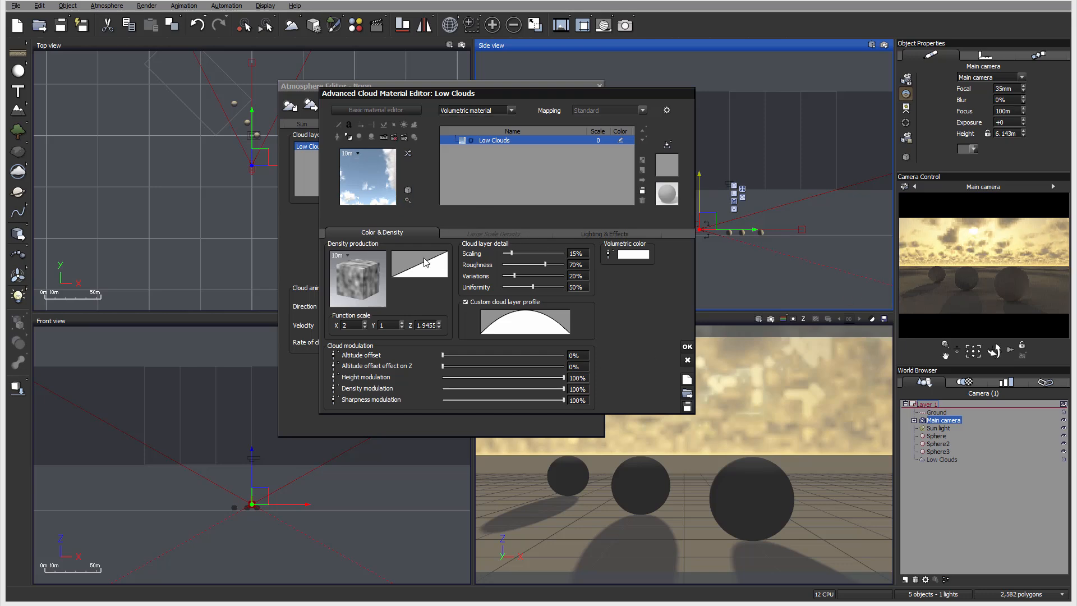
left_click(482, 234)
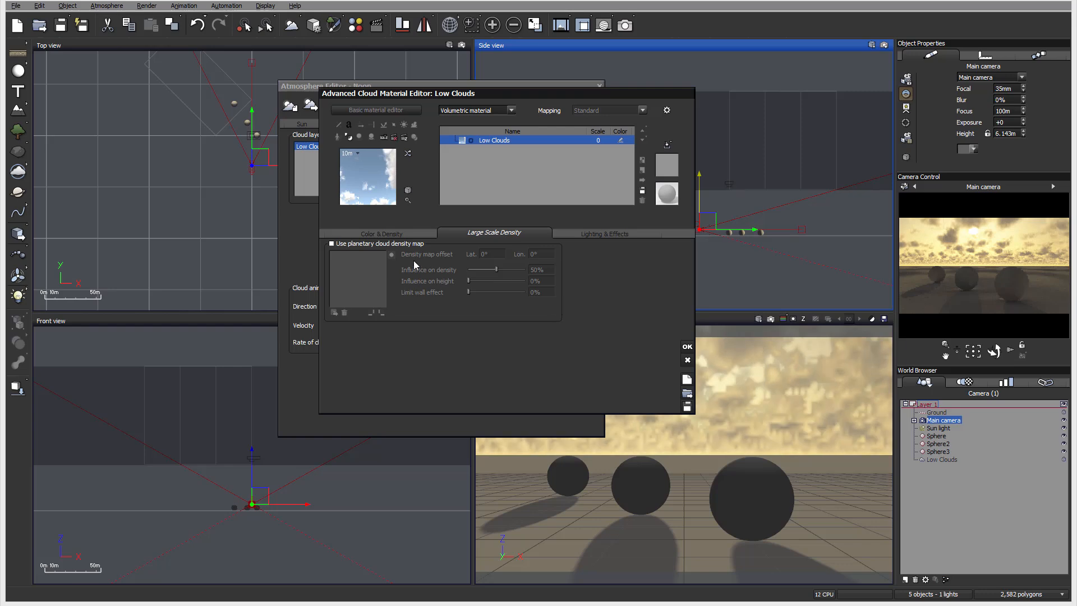
left_click(588, 232)
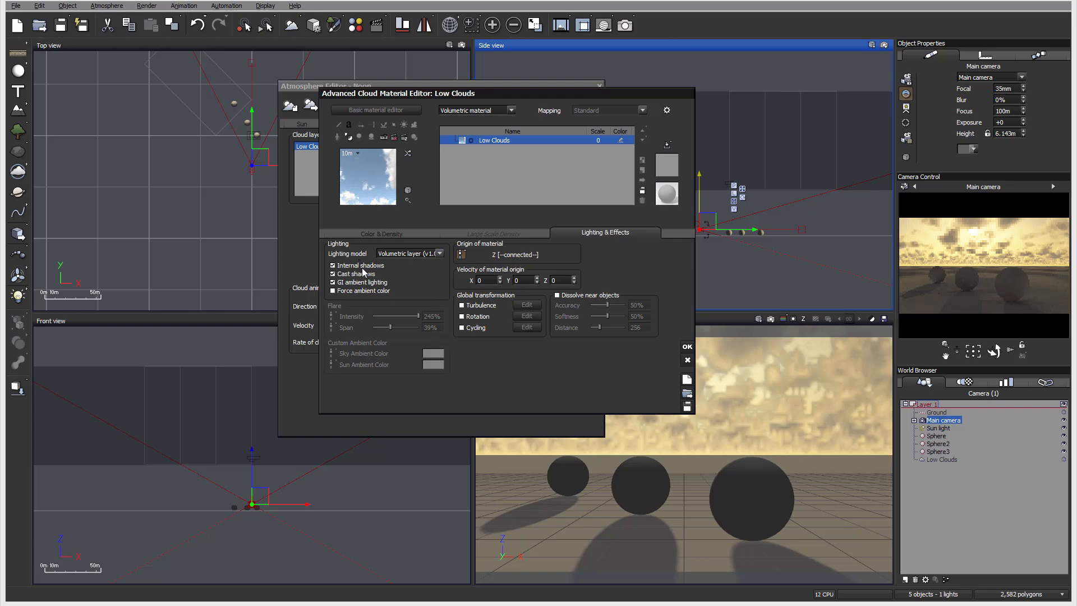
left_click(346, 292)
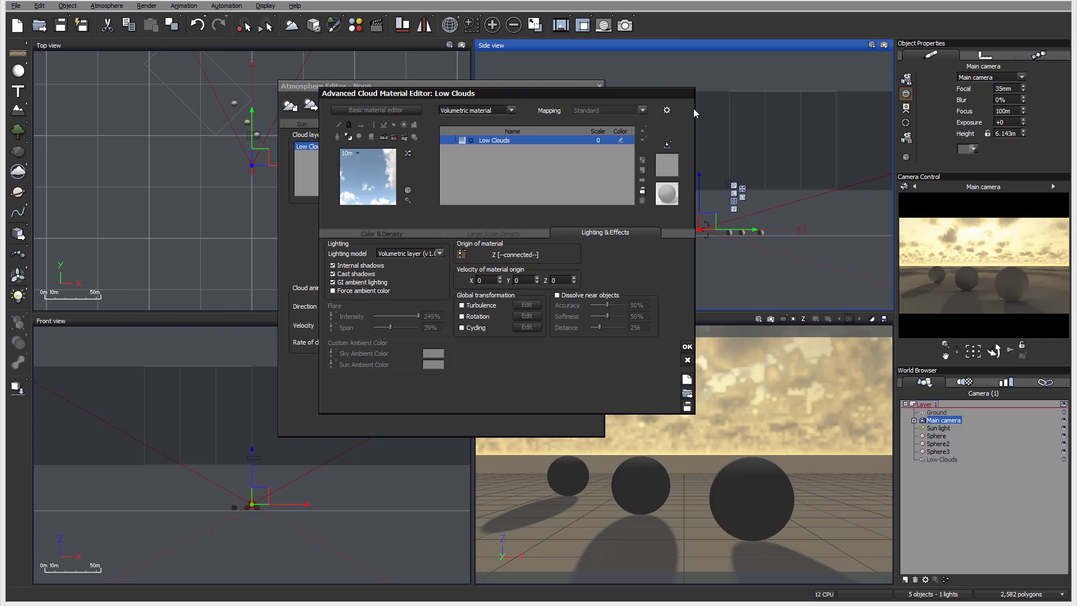
left_click_drag(654, 92, 552, 111)
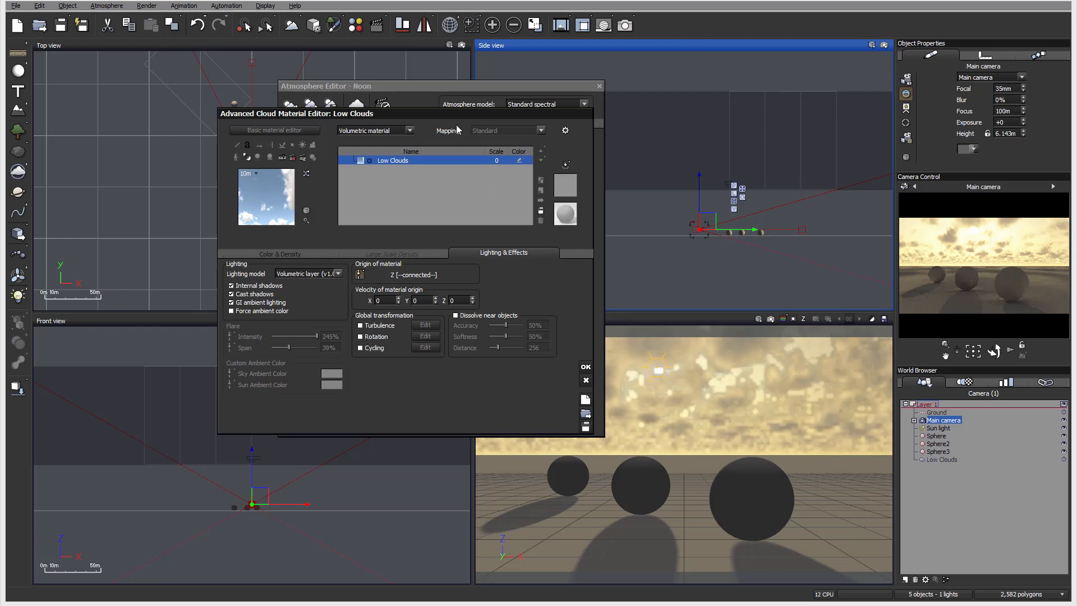
left_click(696, 382)
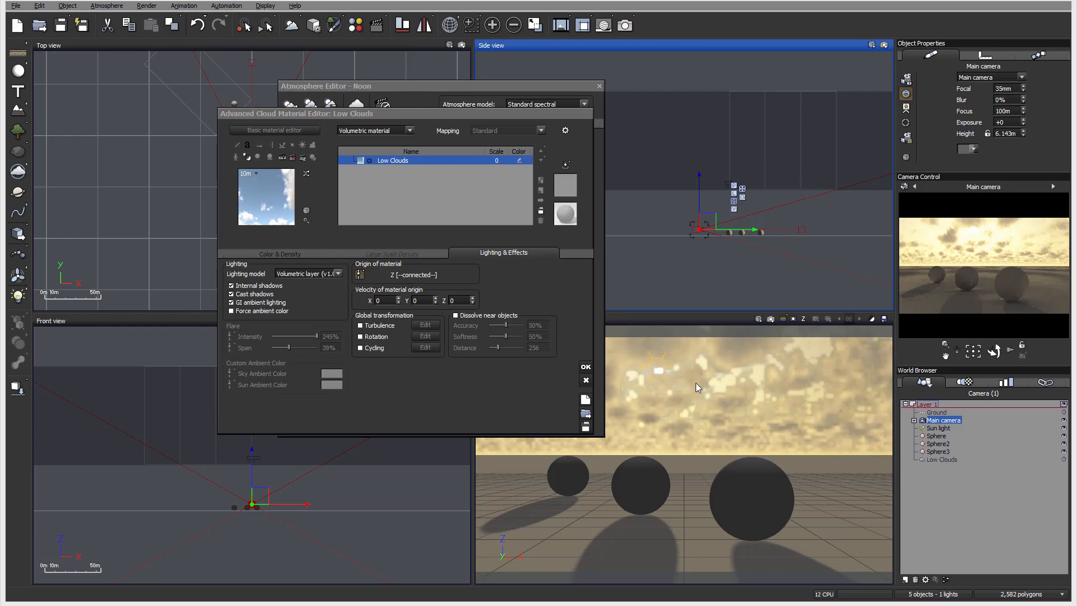
left_click(585, 366)
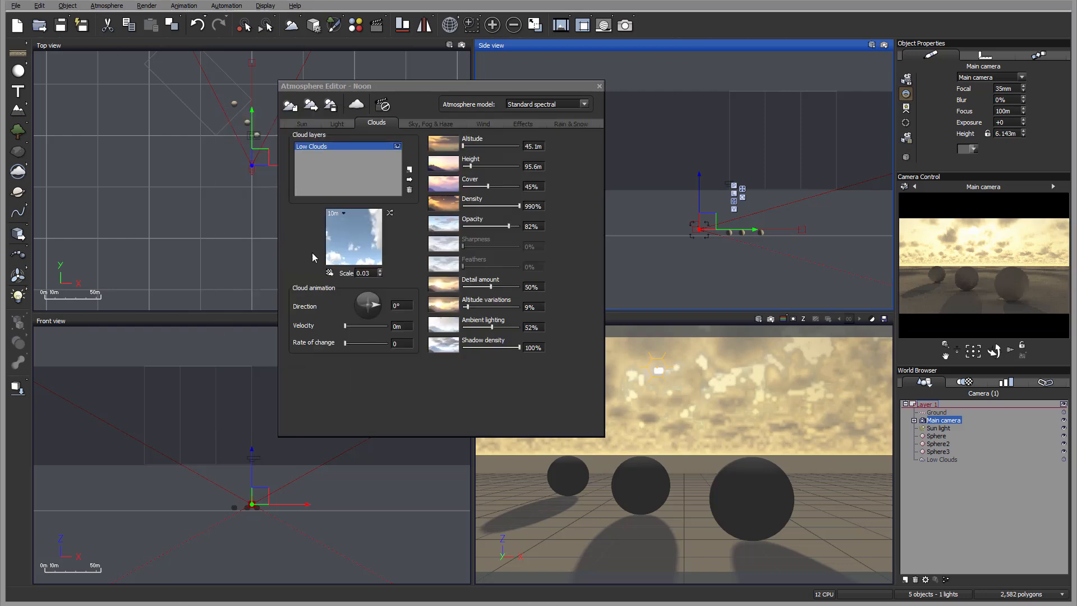
Set the scale of the Low Clouds layer to 1.
left_click(367, 273)
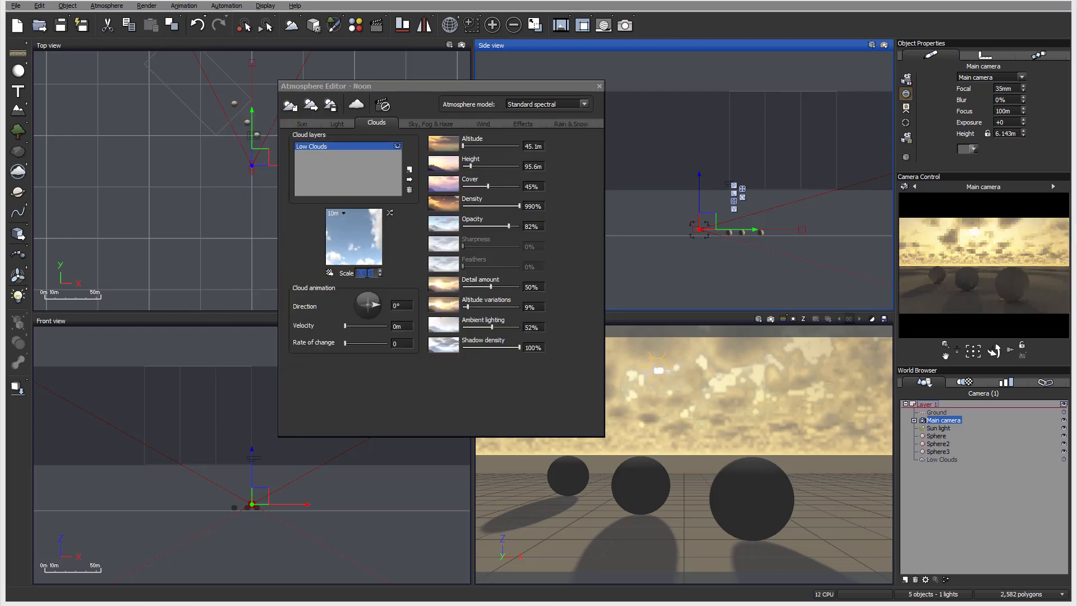
type("1")
key("Return")
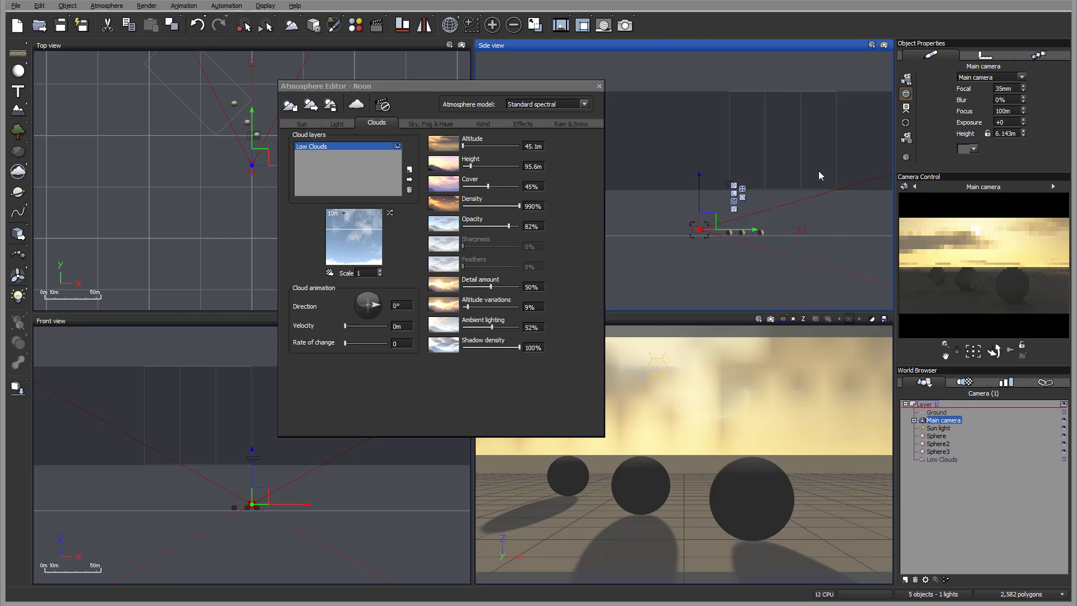
Move the Low Clouds layer down slightly in the side view, try a height of 460 m, and settle on 157 m.
left_click(942, 459)
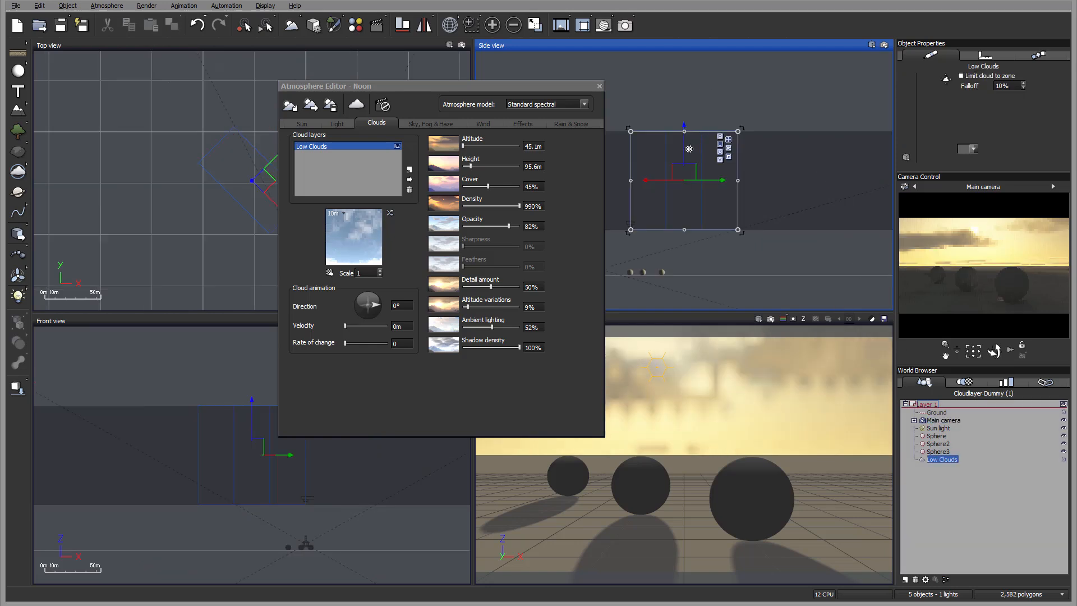
mouse_move(672, 166)
left_mouse_down()
mouse_move(672, 136)
mouse_move(671, 174)
left_mouse_up()
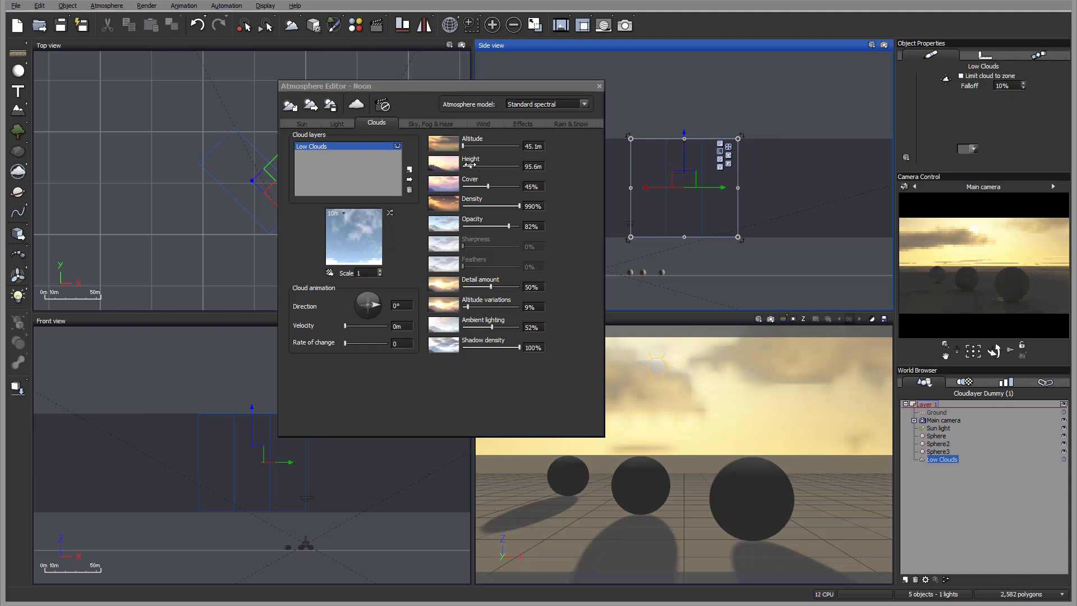
left_click_drag(468, 165, 483, 166)
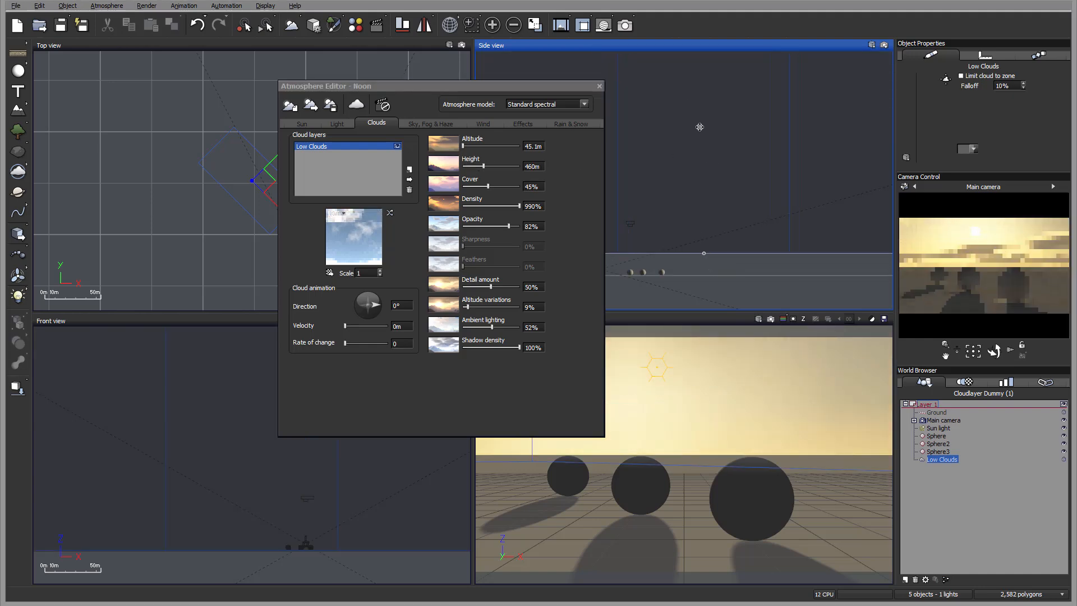
left_click_drag(483, 166, 481, 162)
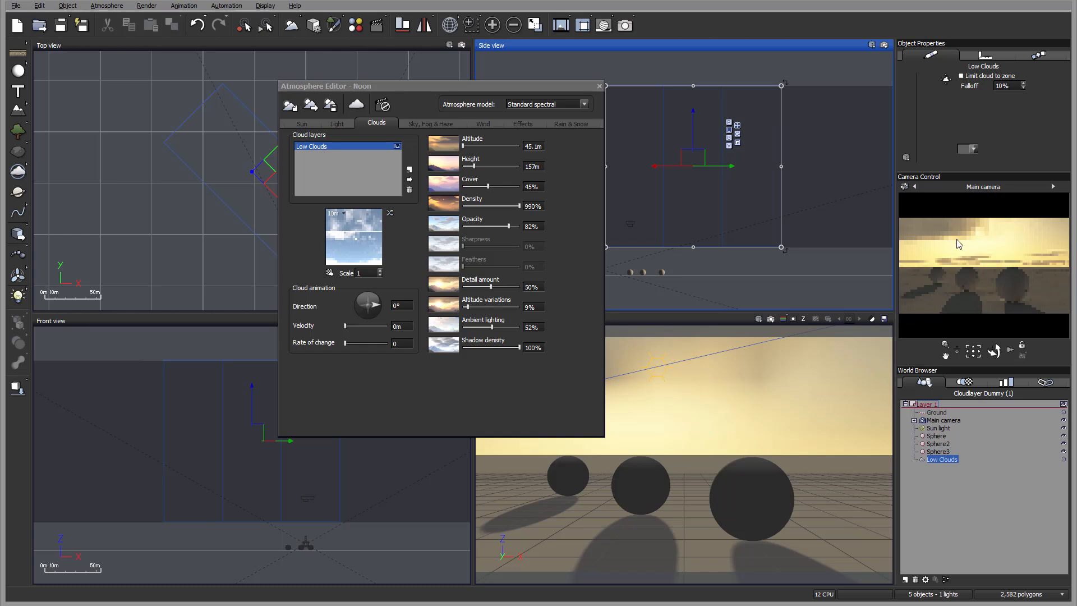
Raise the Low Clouds cover to 74% and reduce the density to 3%.
left_click_drag(489, 186, 509, 188)
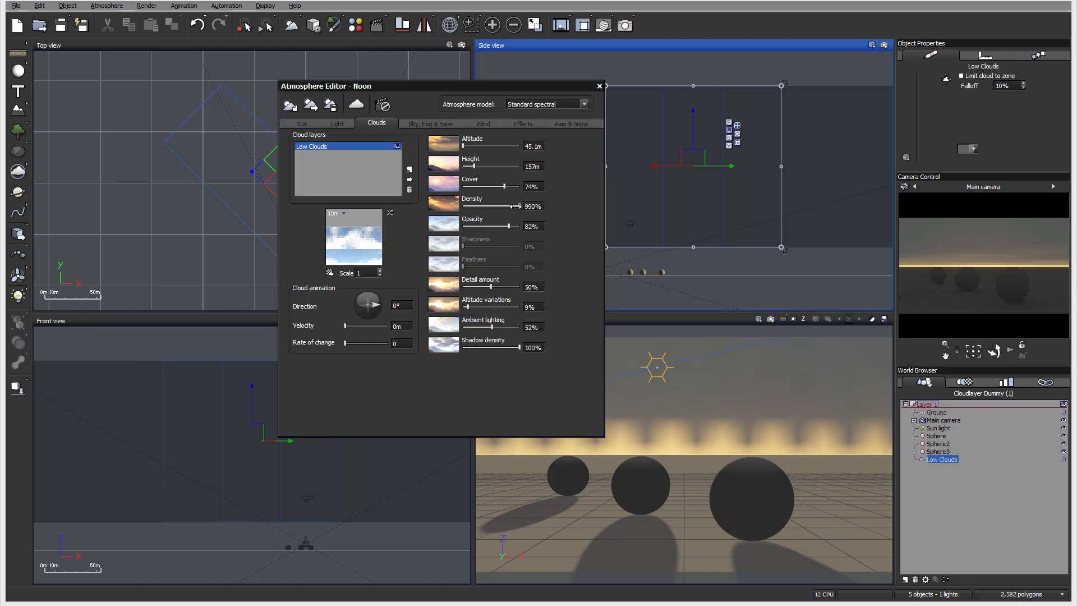
left_click_drag(515, 207, 556, 207)
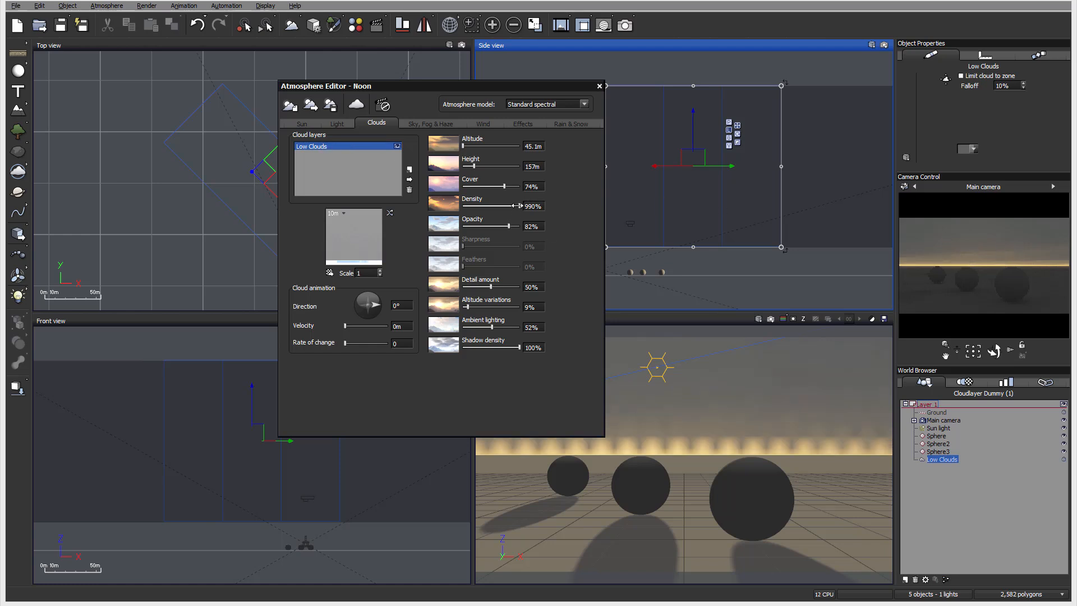
left_click_drag(516, 206, 529, 206)
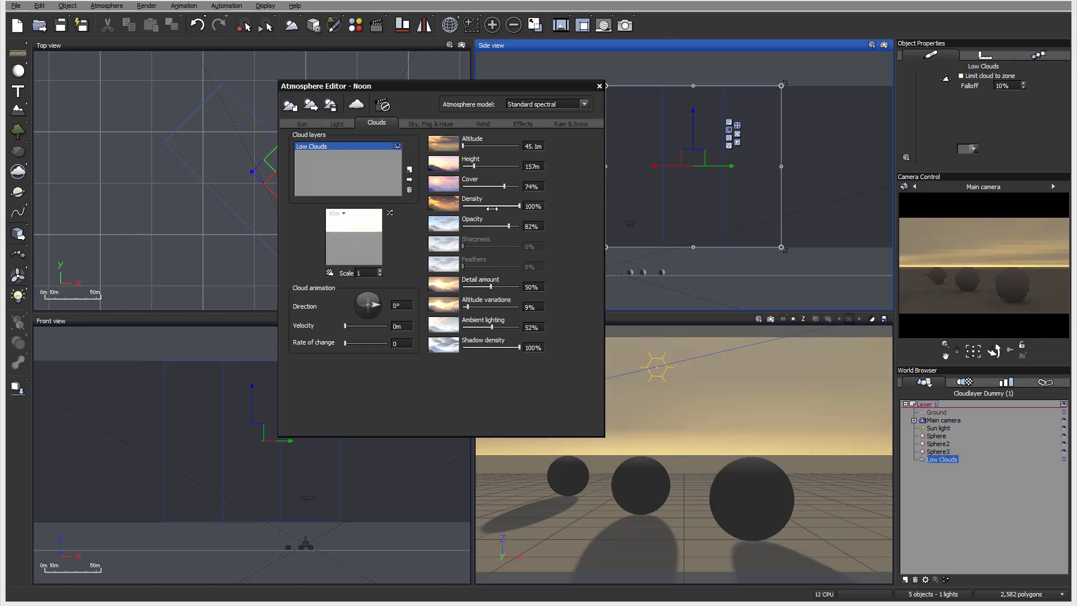
left_click_drag(492, 208, 464, 208)
Set the scale of the Low Clouds layer to 0.2.
left_click(367, 273)
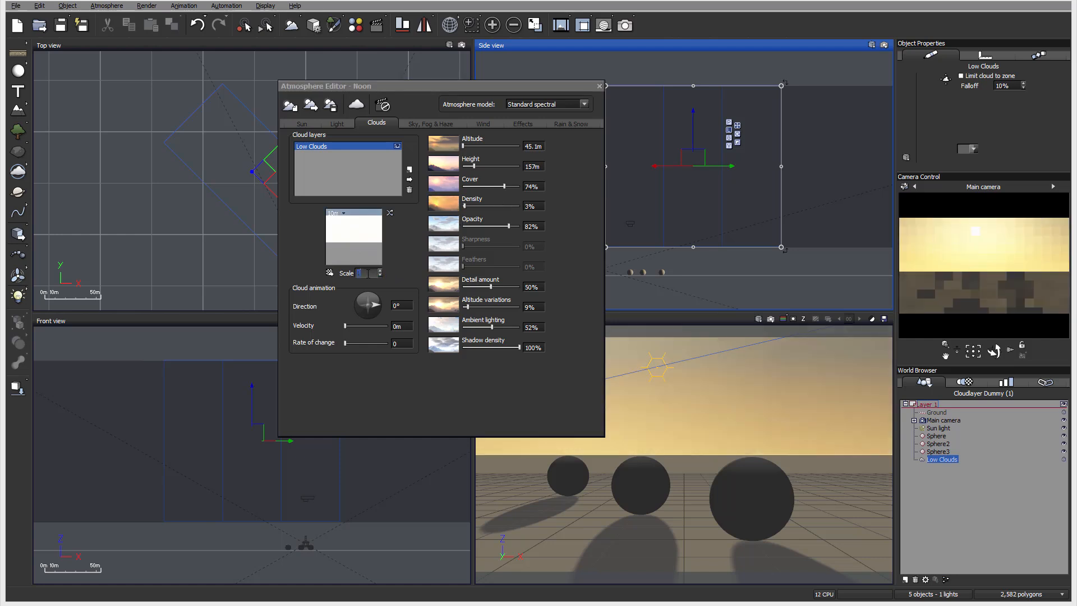
type("0.2")
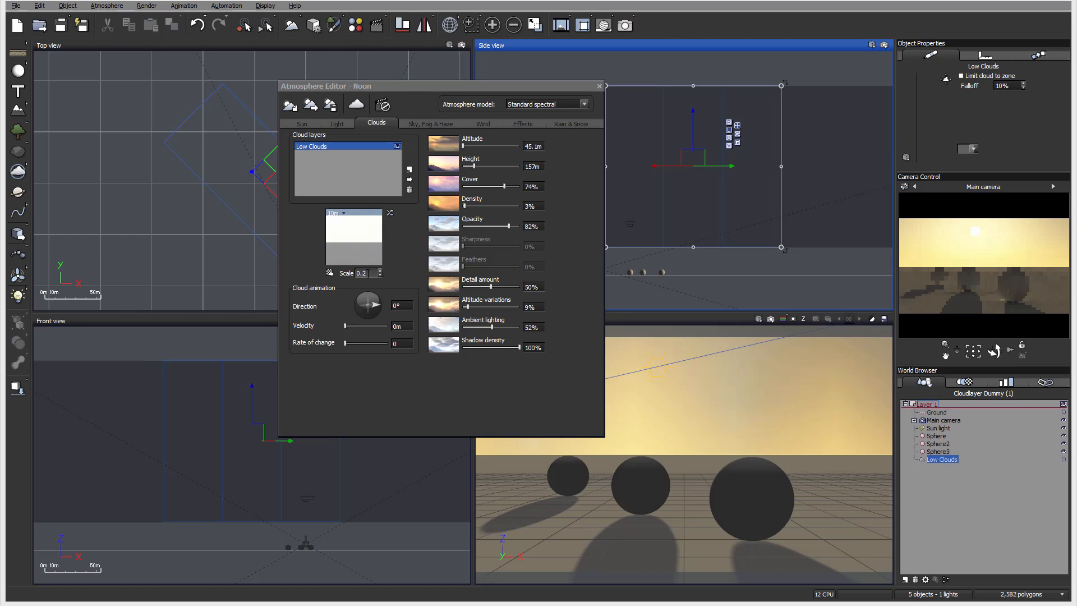
key("Return")
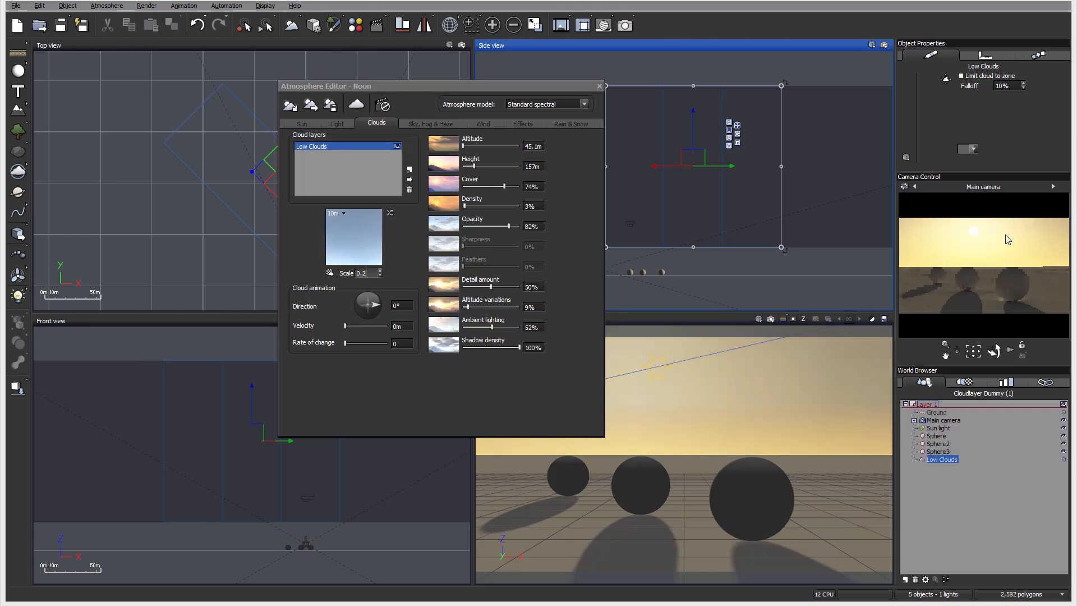
Set the Low Clouds cover to 63%, the density to 26% and the opacity to 96%, and refresh the camera preview.
left_click(483, 206)
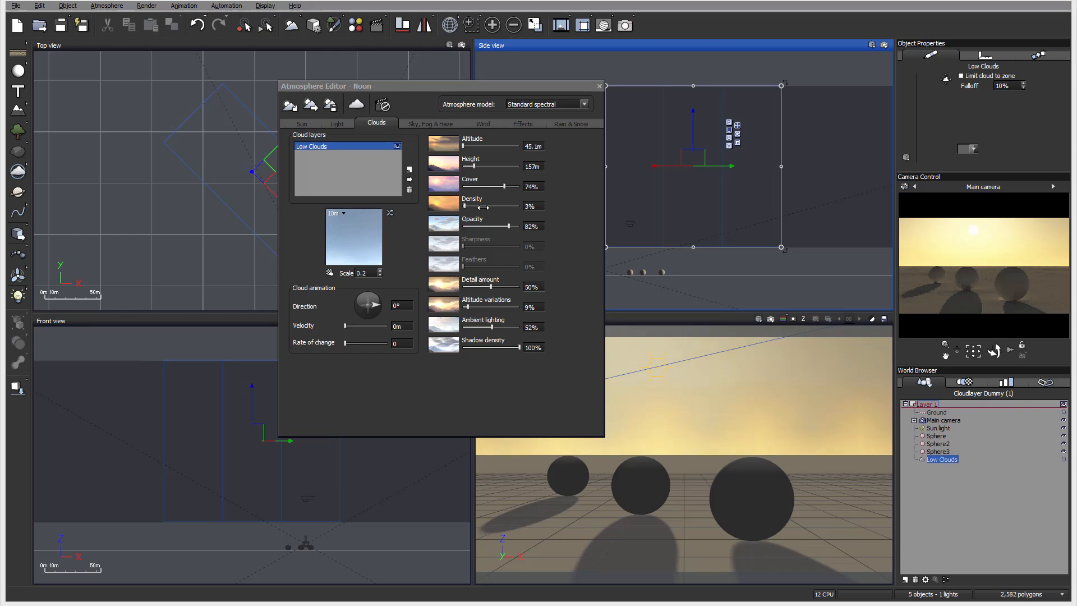
left_click_drag(507, 189, 517, 226)
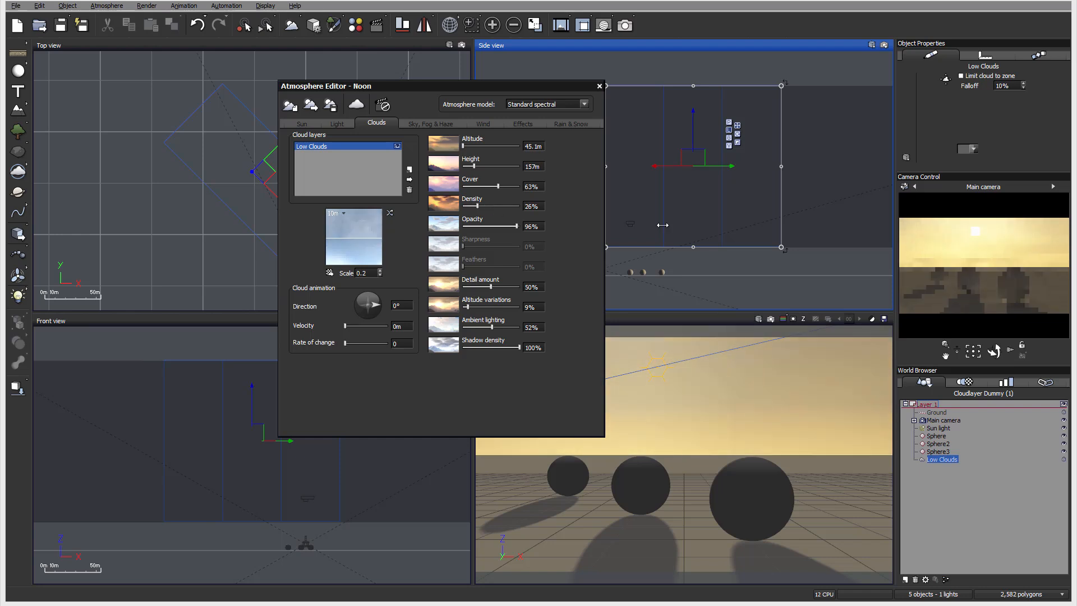
right_click(994, 233)
left_click(1005, 236)
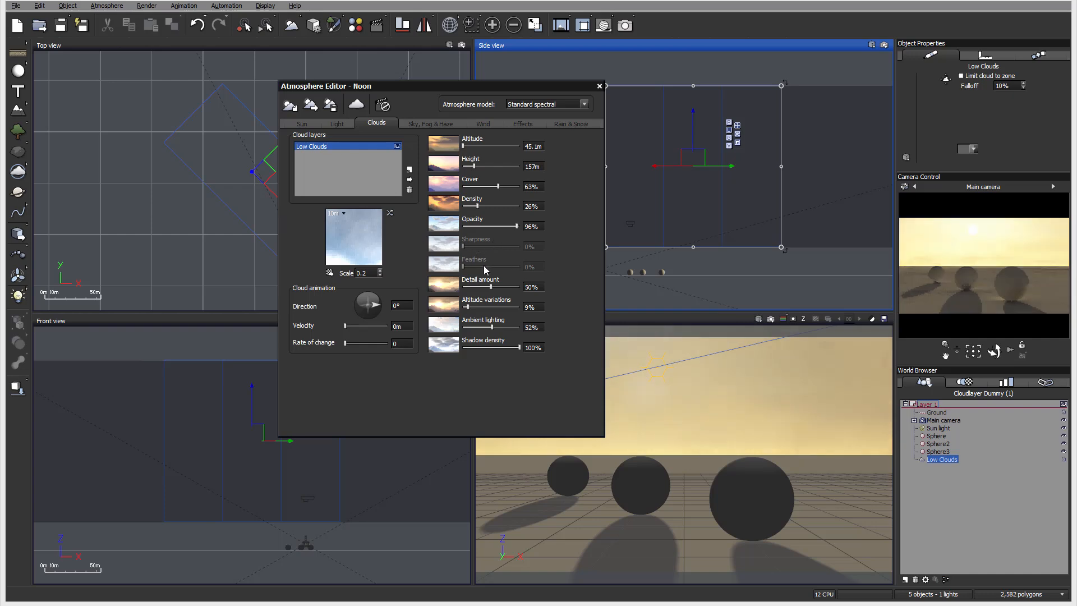
Lower the Low Clouds altitude to 28.2 m and switch its material's lighting model to Volumetric layer (v2.0).
left_click_drag(463, 146, 459, 146)
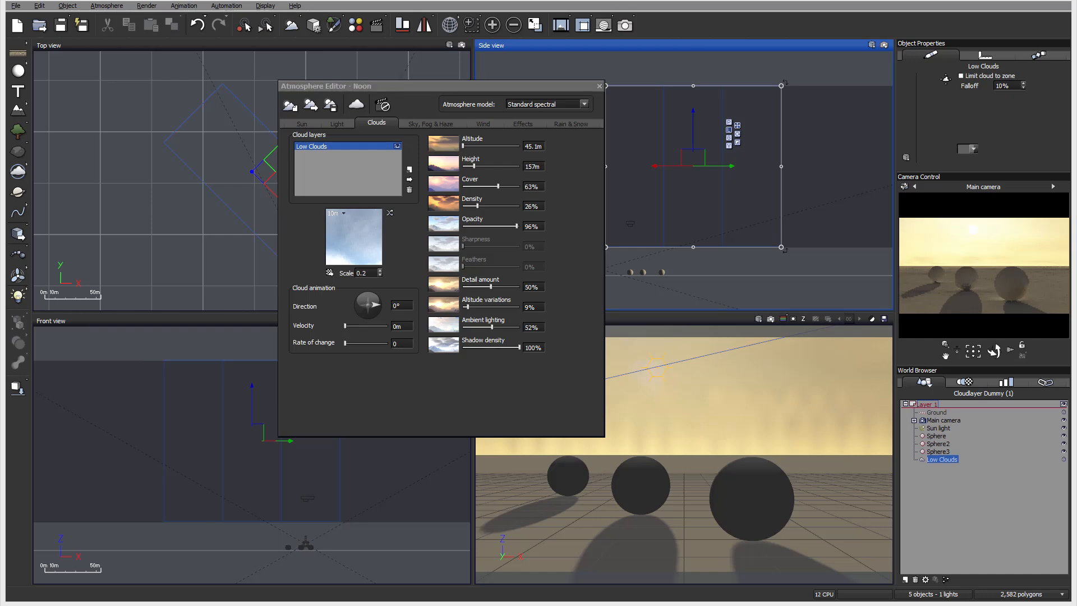
double_click(360, 248)
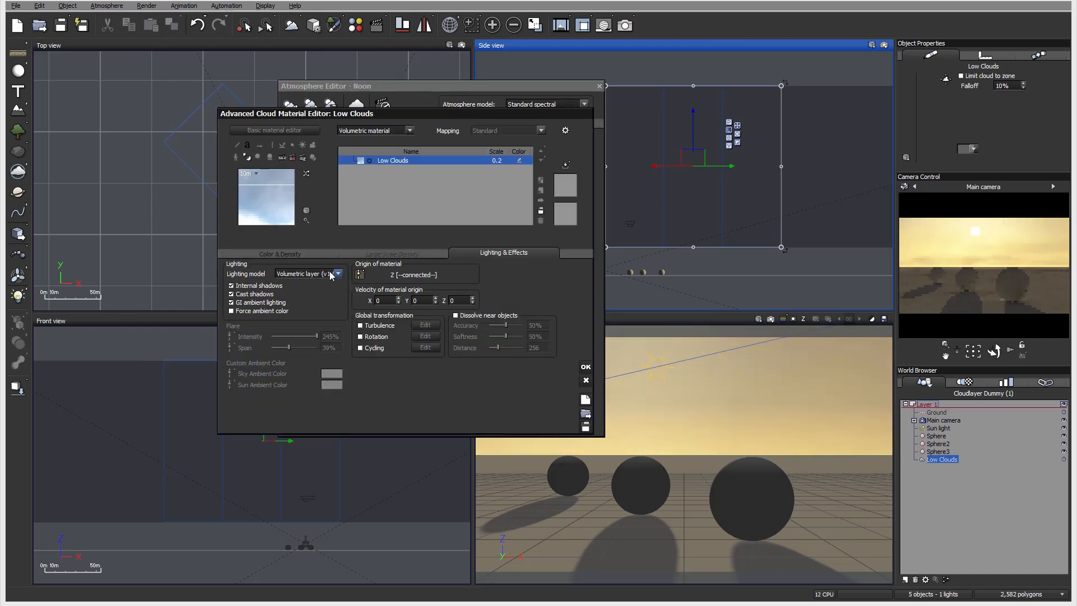
left_click(339, 275)
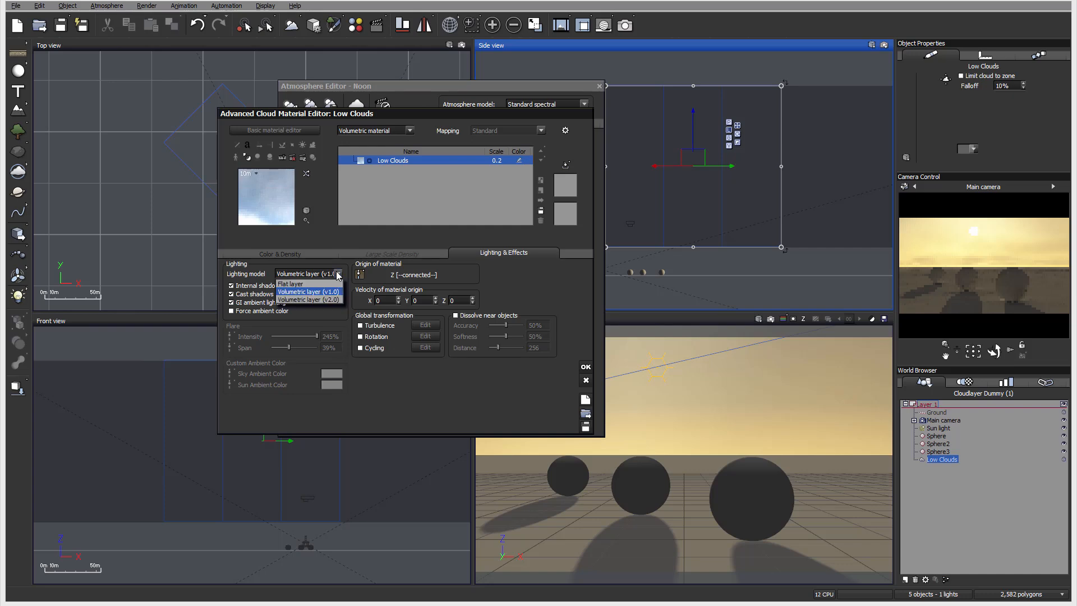
left_click(314, 302)
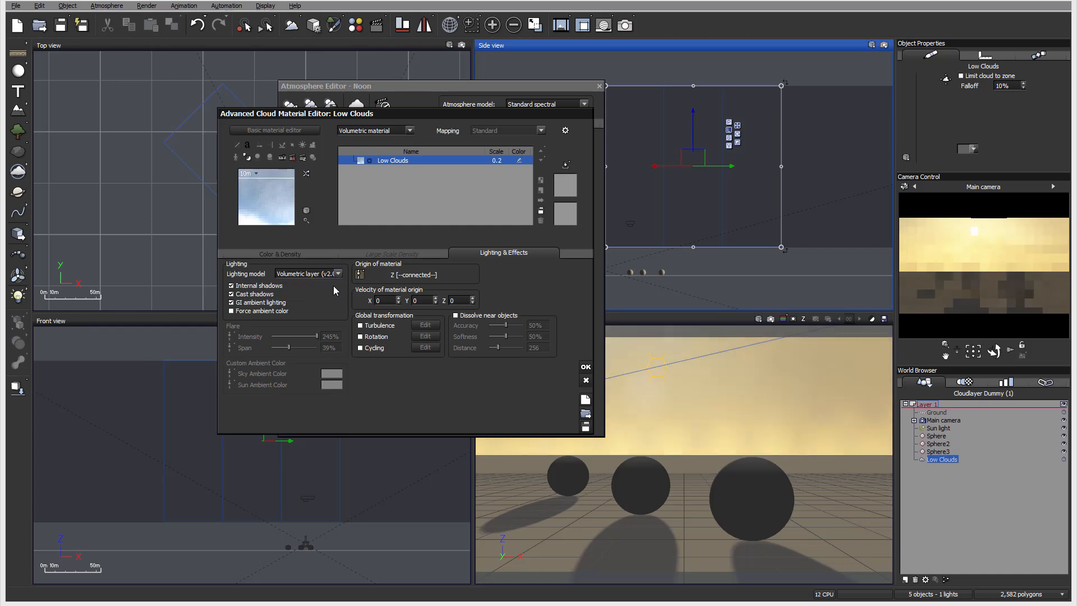
left_click(585, 367)
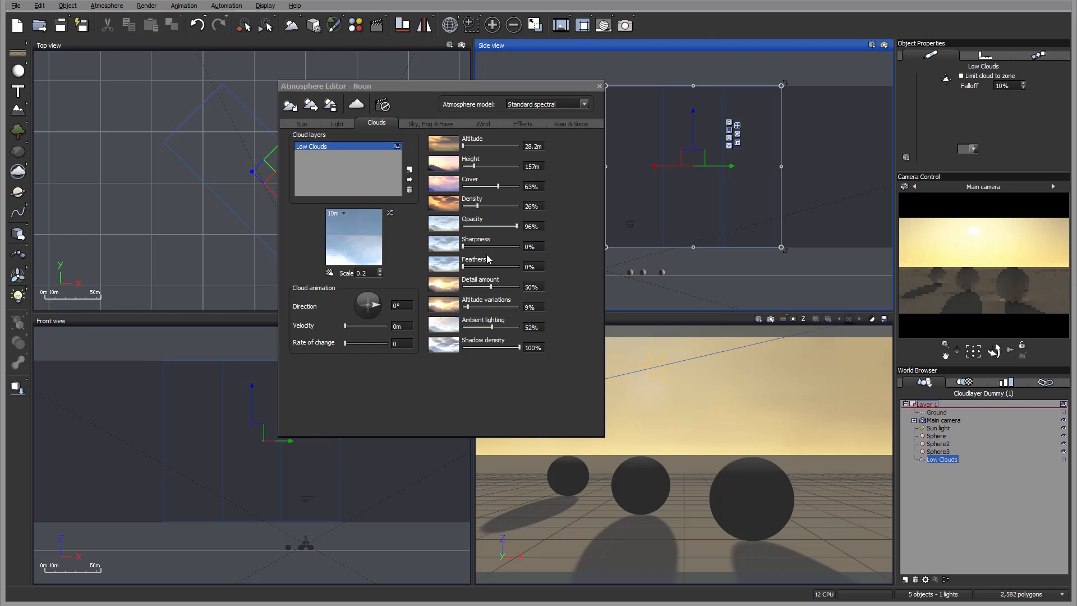
Set the Low Clouds sharpness to 73%, feathers to 30%, detail amount to 66% and altitude variations to 100%.
left_click_drag(477, 261, 504, 246)
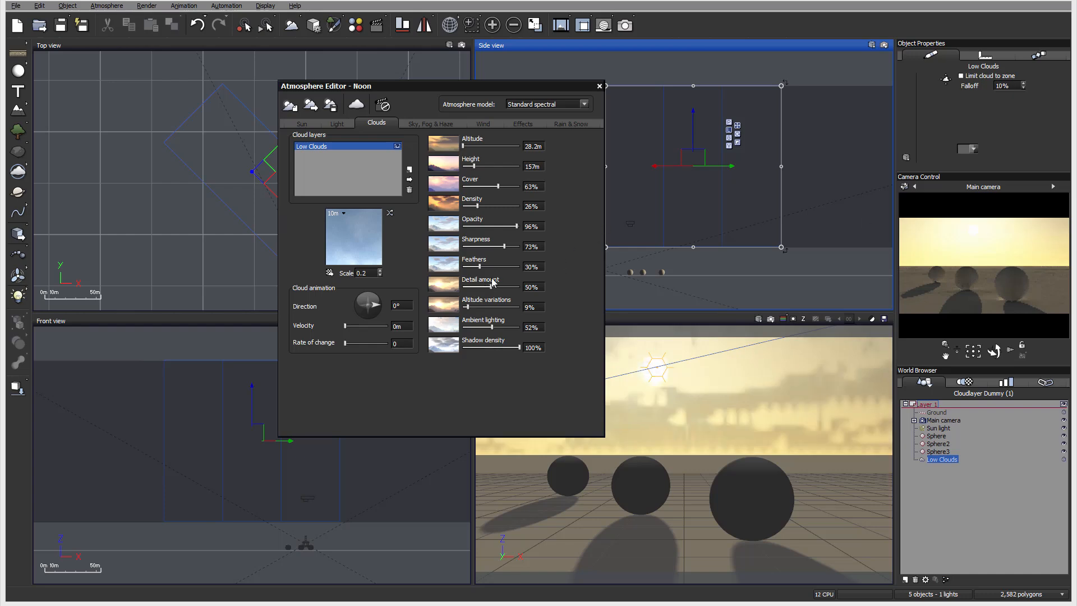
mouse_move(495, 286)
left_mouse_down()
mouse_move(512, 286)
mouse_move(471, 307)
mouse_move(495, 306)
left_mouse_up()
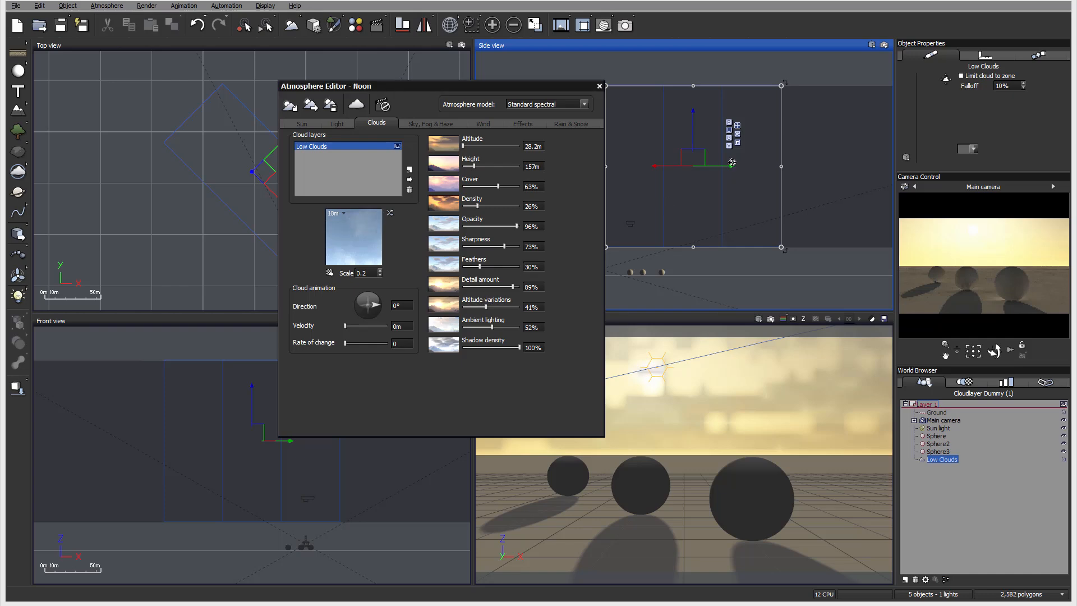
right_click_drag(741, 173, 794, 212)
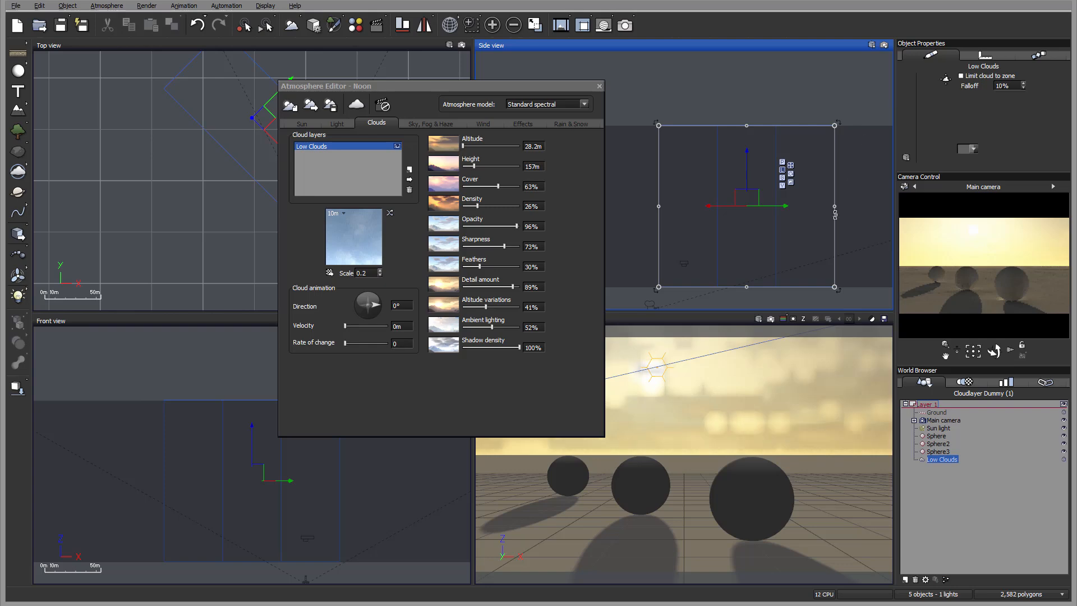
left_click_drag(499, 309, 586, 314)
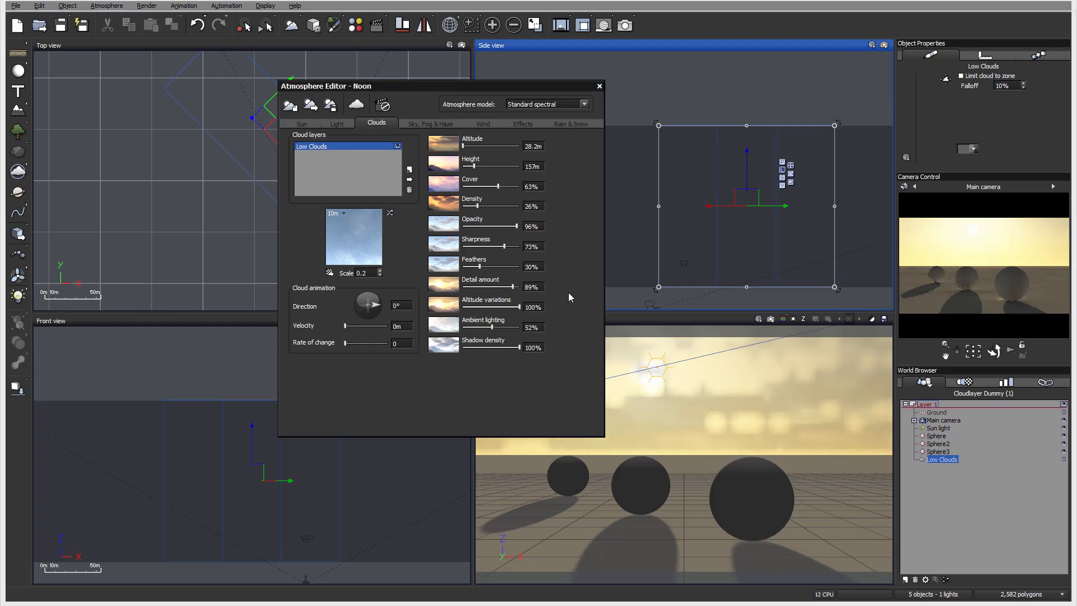
left_click_drag(511, 287, 495, 286)
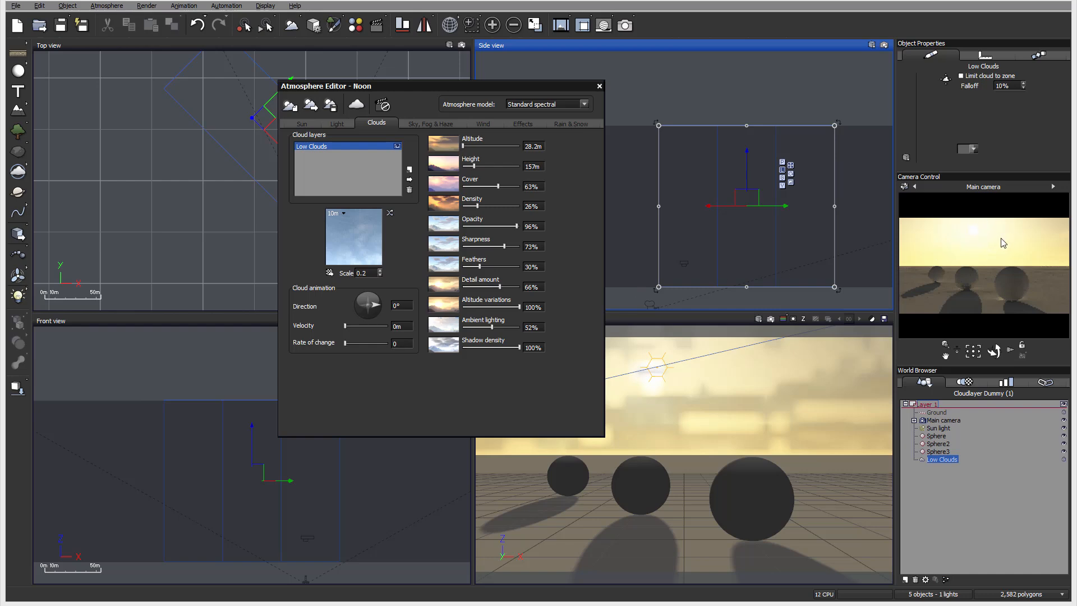
right_click_drag(716, 176, 716, 138)
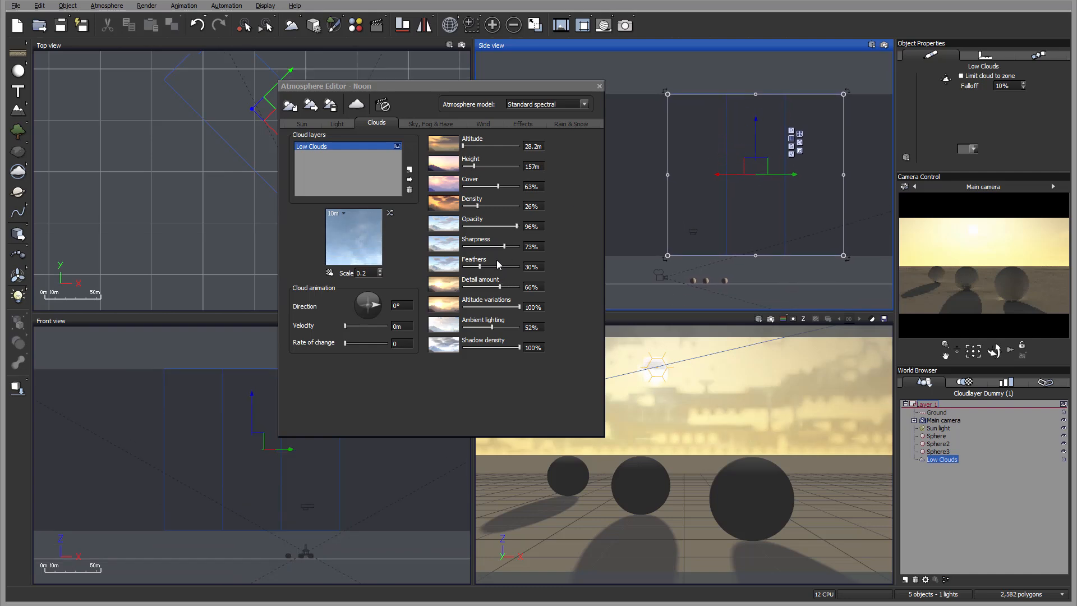
Reduce the Low Clouds sharpness to 46%, feathers to 21%, ambient lighting to 46% and shadow density to 91%.
left_click_drag(496, 260, 502, 260)
left_click_drag(499, 266, 494, 246)
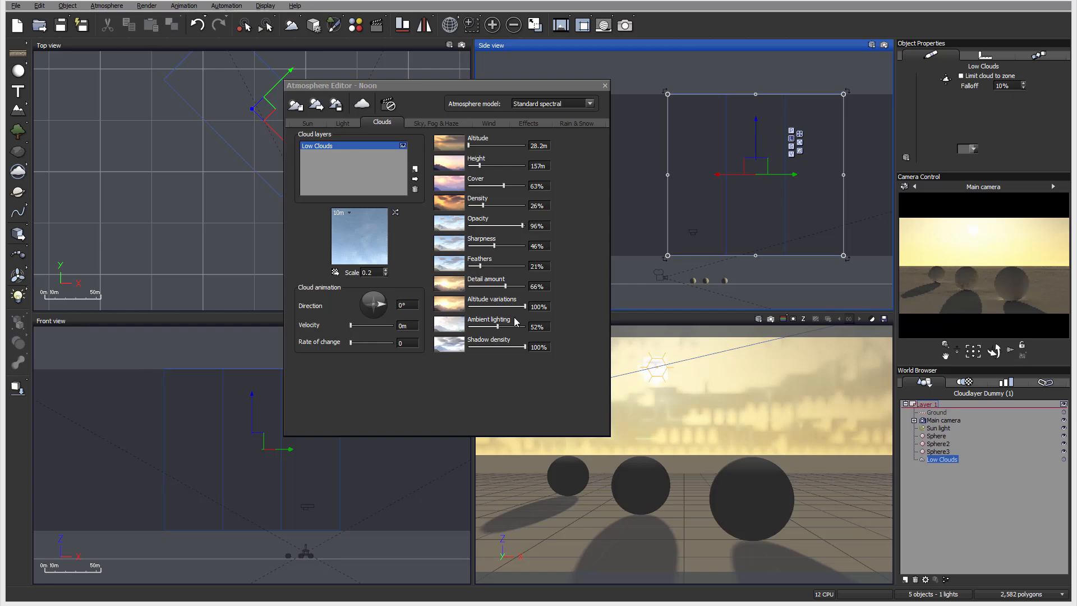
mouse_move(498, 326)
left_mouse_down()
mouse_move(476, 323)
mouse_move(513, 325)
mouse_move(494, 326)
left_mouse_up()
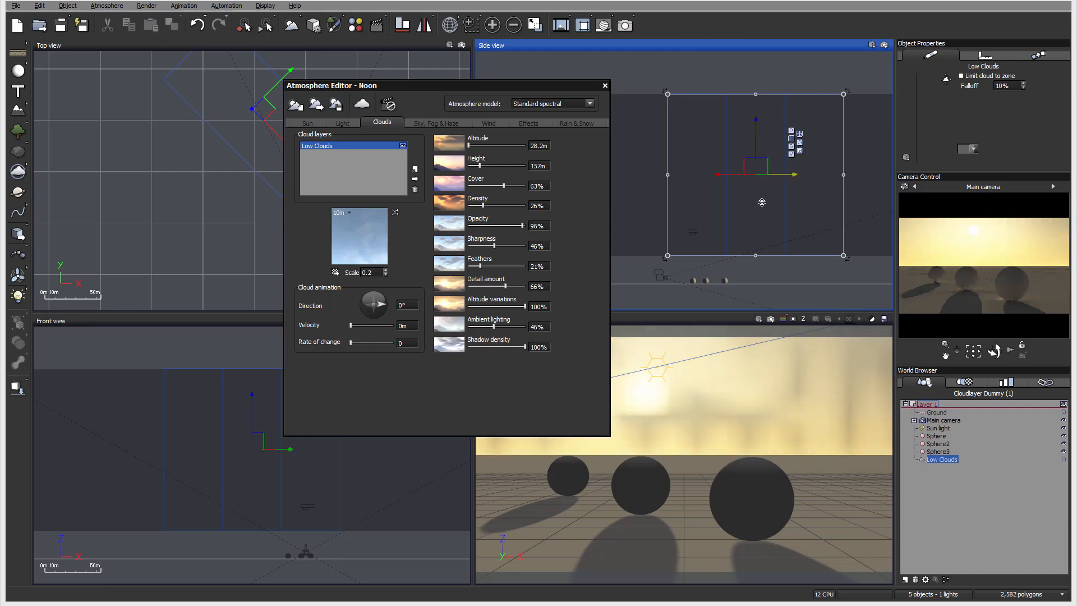
left_click_drag(569, 86, 461, 105)
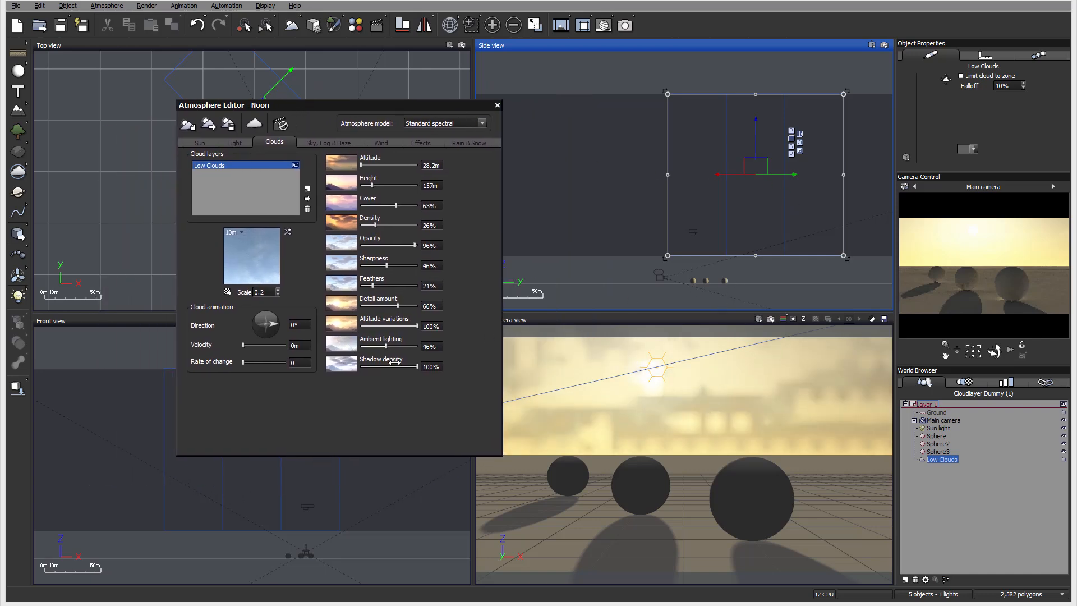
mouse_move(418, 366)
left_mouse_down()
mouse_move(375, 367)
mouse_move(418, 372)
left_mouse_up()
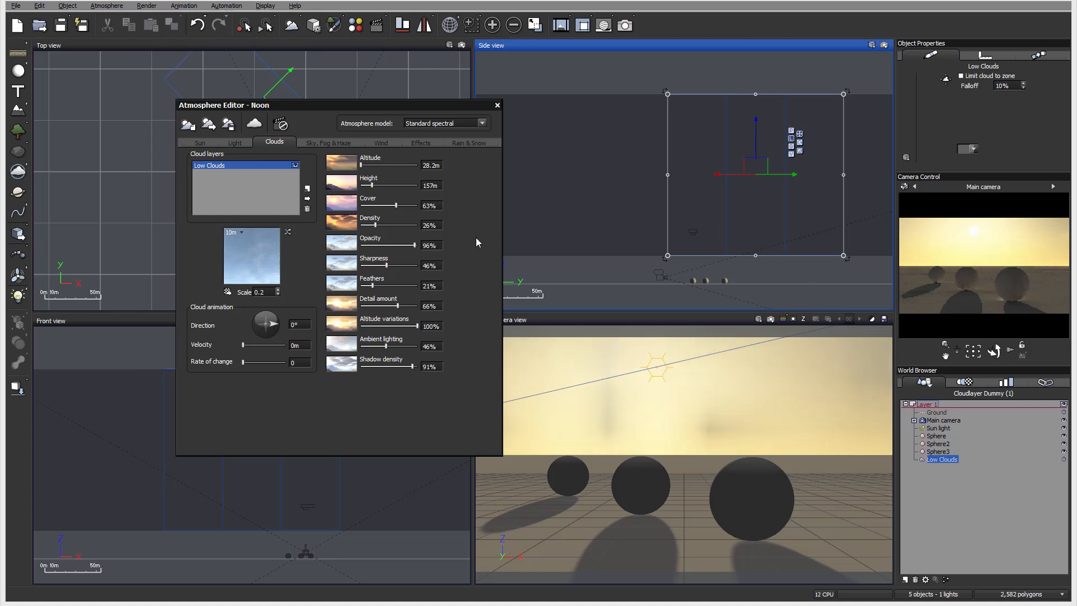
Raise the Low Clouds cover to 75%, the density to 100% and the layer height to 459 m.
left_click_drag(375, 225, 462, 230)
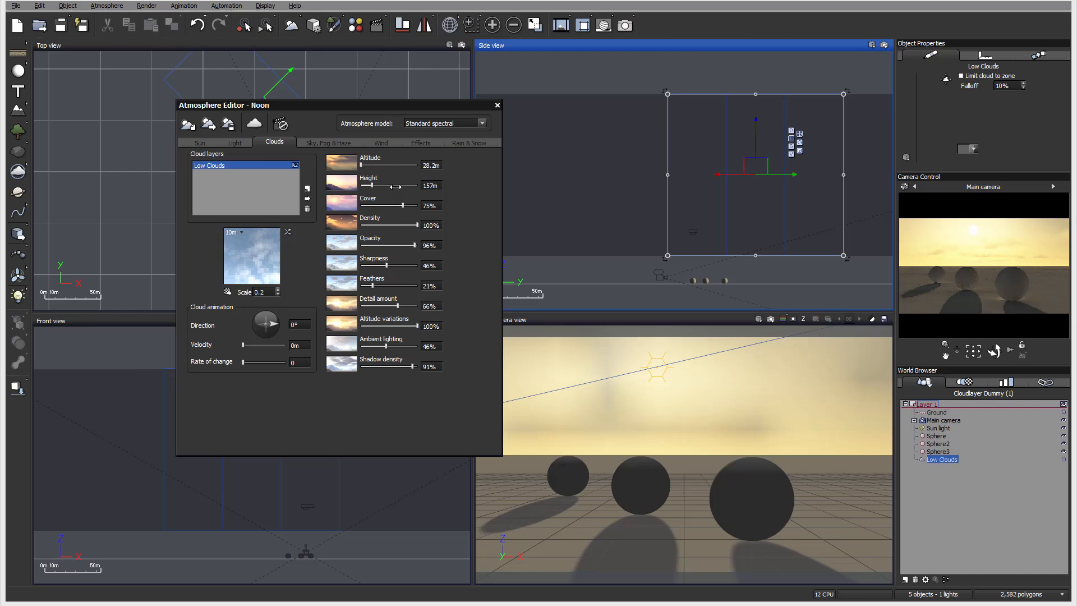
left_click_drag(395, 185, 405, 185)
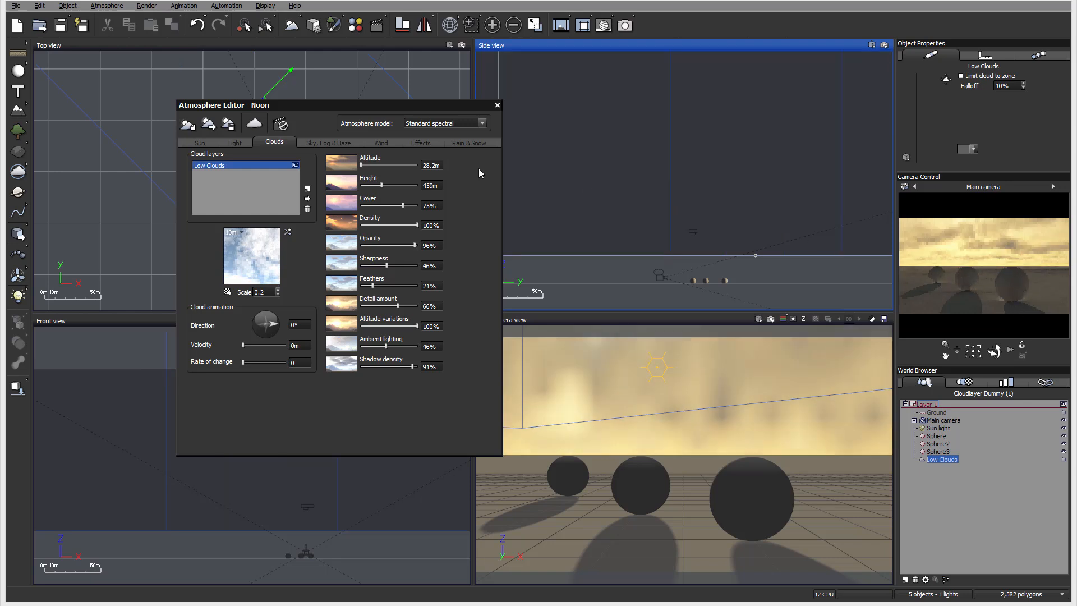
left_click_drag(352, 107, 433, 110)
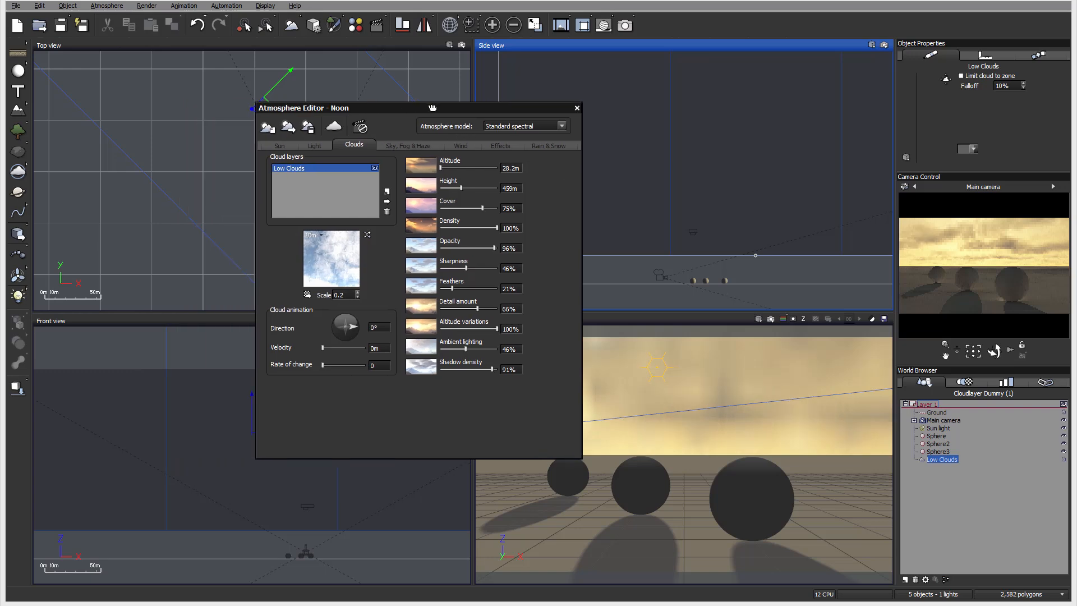
Set the sky's decay amount to 72% and its decay mean altitude to 2.717 km.
left_click(409, 146)
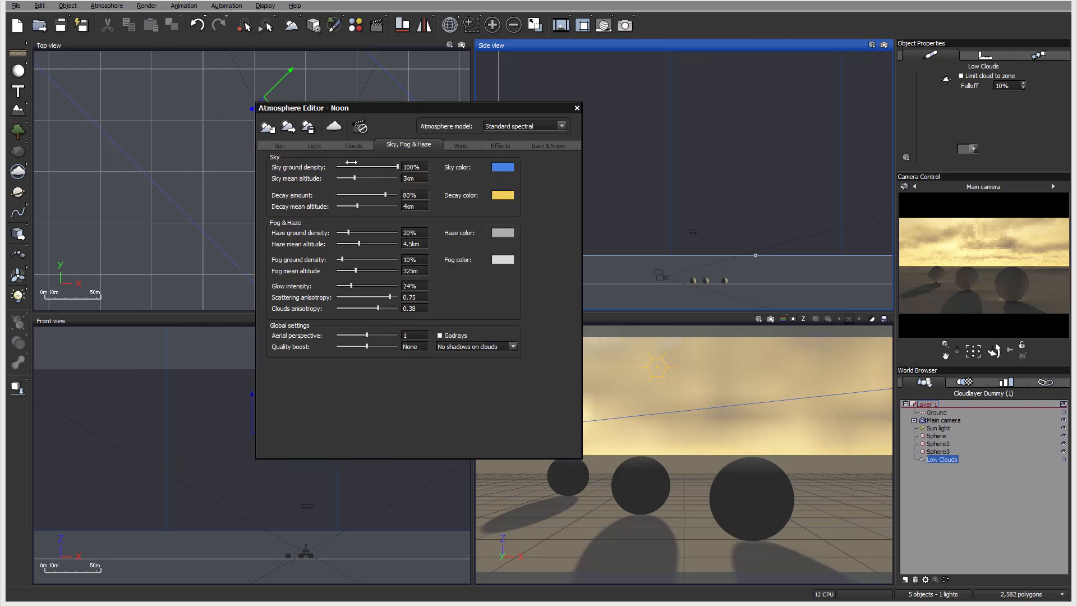
left_click_drag(407, 118, 358, 135)
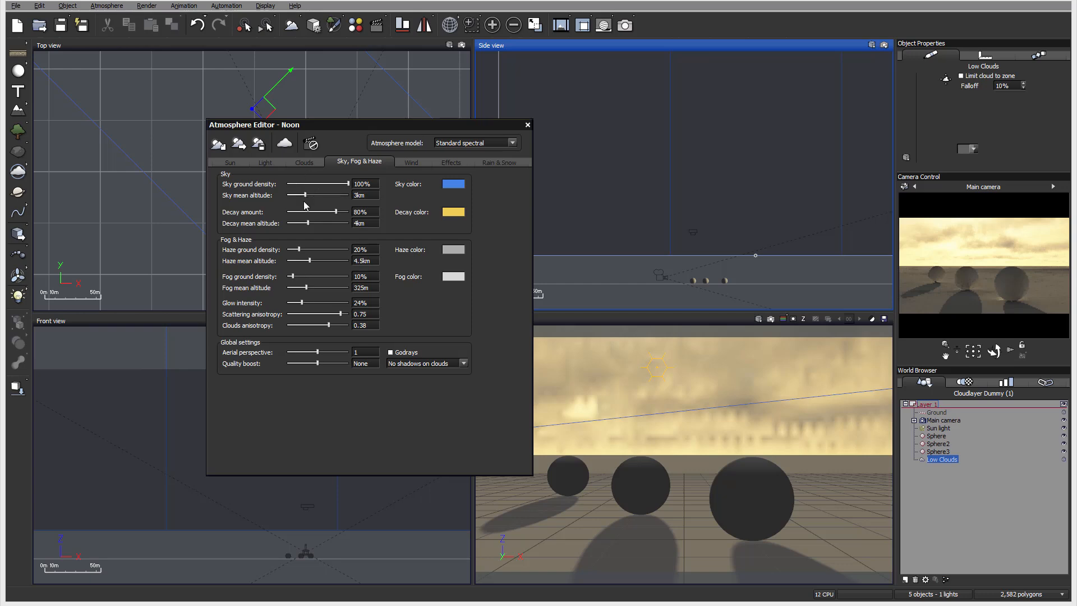
mouse_move(700, 203)
right_mouse_down()
mouse_move(731, 207)
mouse_move(687, 210)
right_mouse_up()
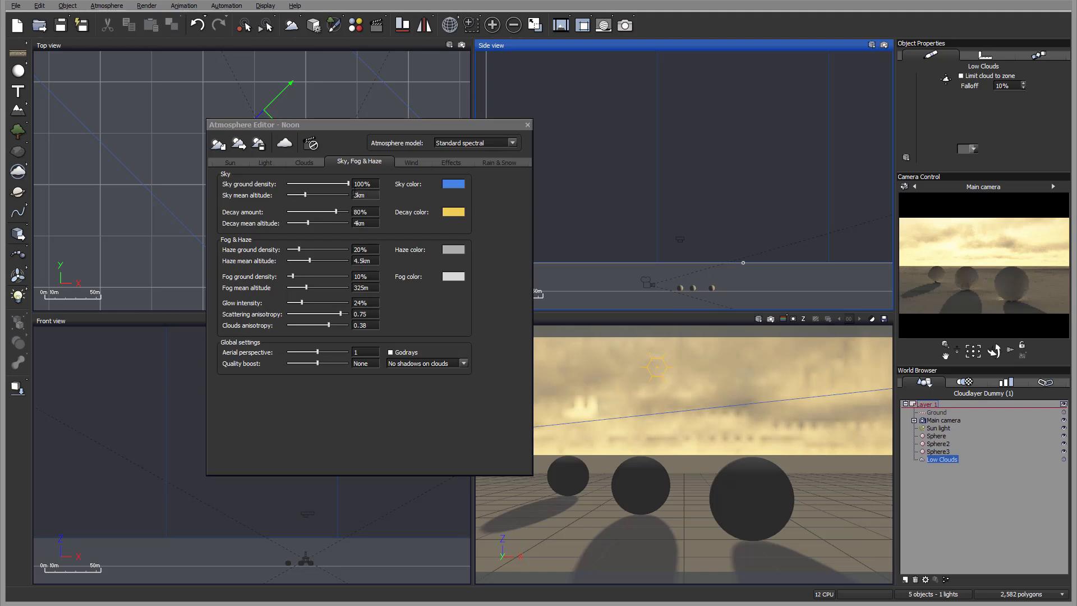
right_click_drag(645, 196, 673, 209)
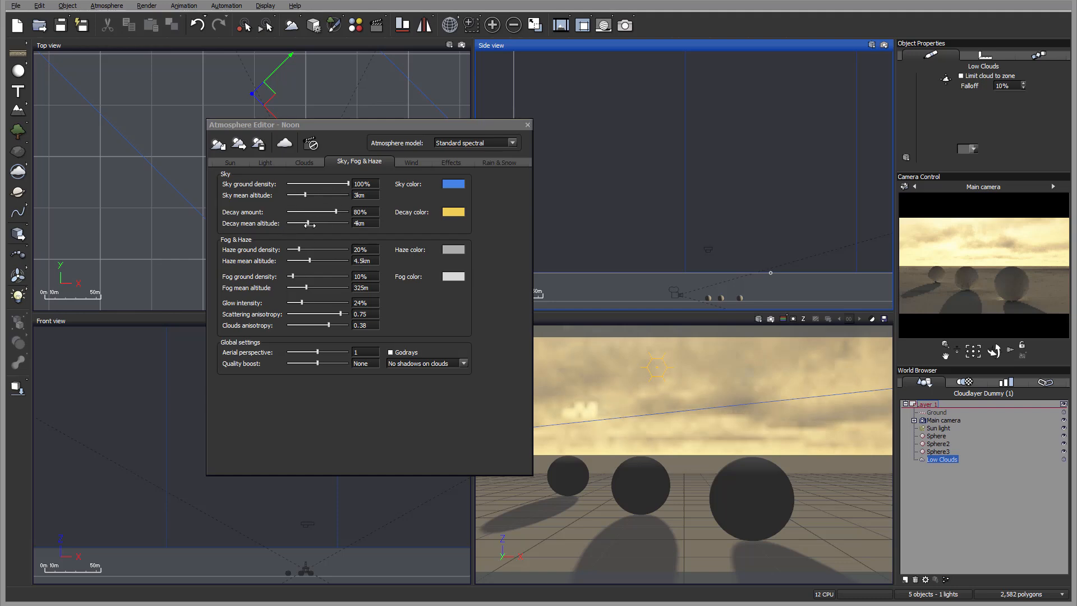
left_click_drag(324, 223, 320, 223)
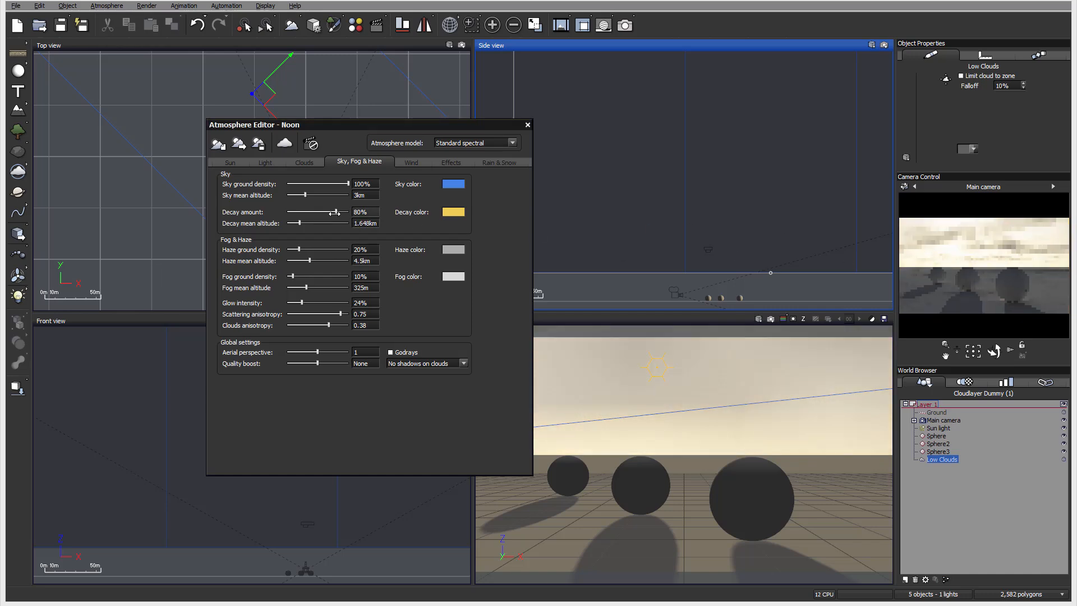
left_click_drag(335, 212, 333, 211)
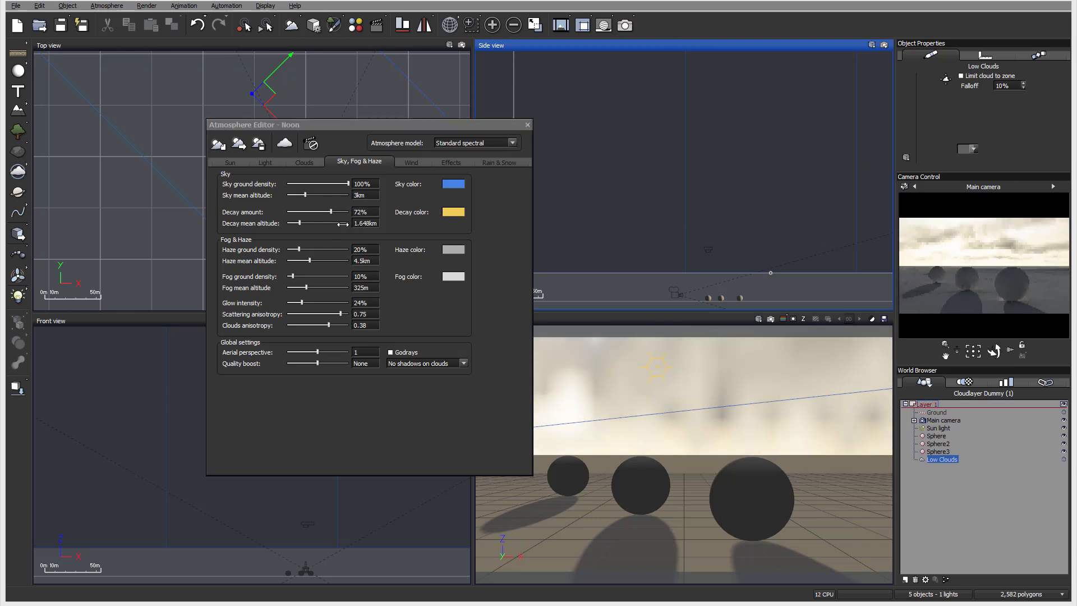
left_click_drag(334, 223, 309, 224)
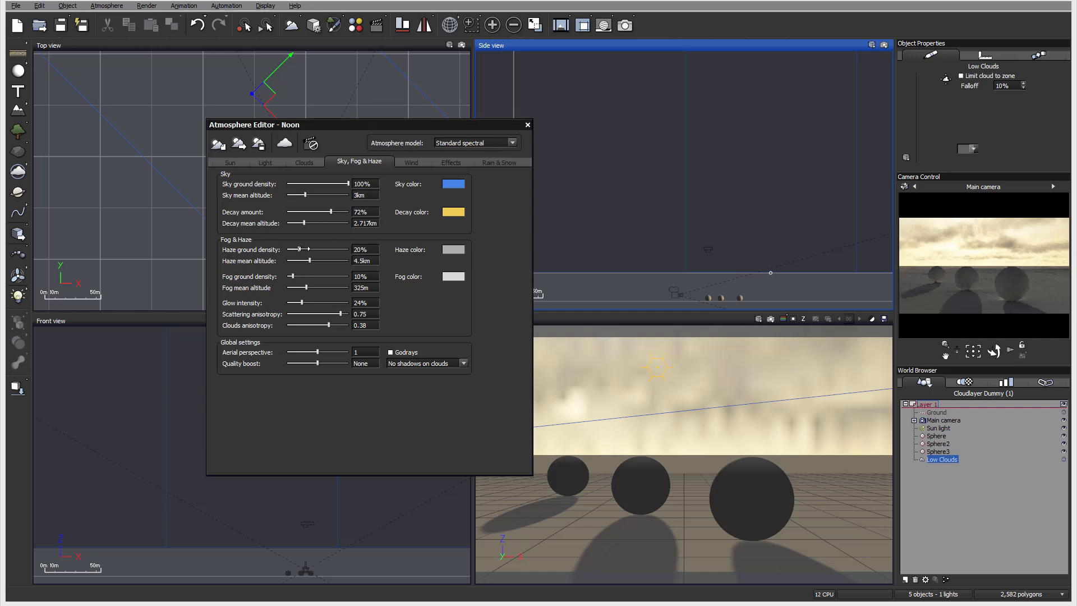
Set haze to 70% ground density and 3.266 km mean altitude, and fog to 69% ground density and 202.8 m mean altitude.
left_click_drag(304, 249, 325, 250)
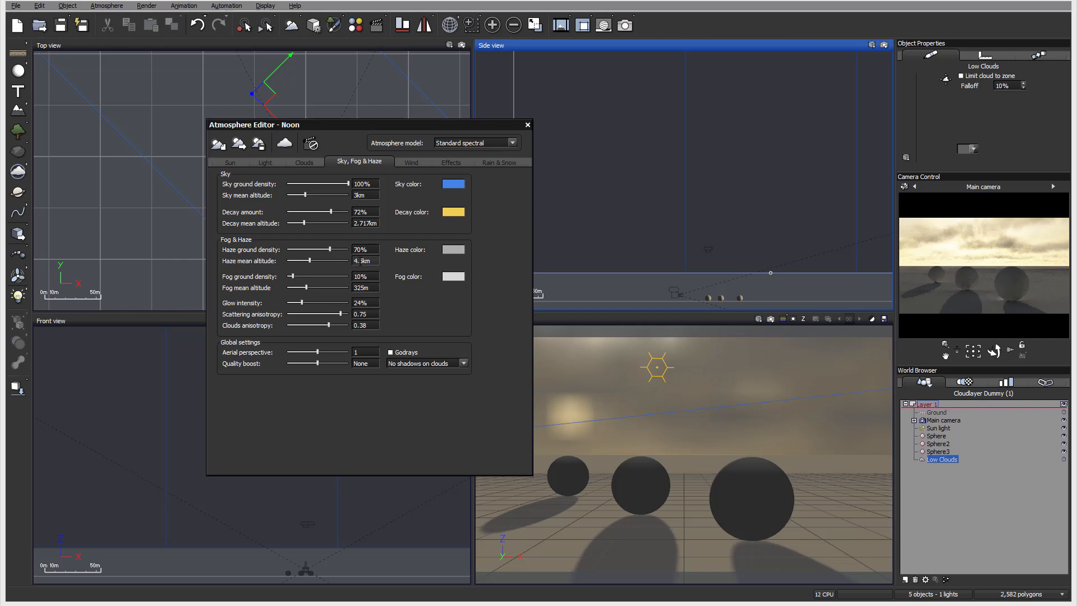
left_click(1000, 247)
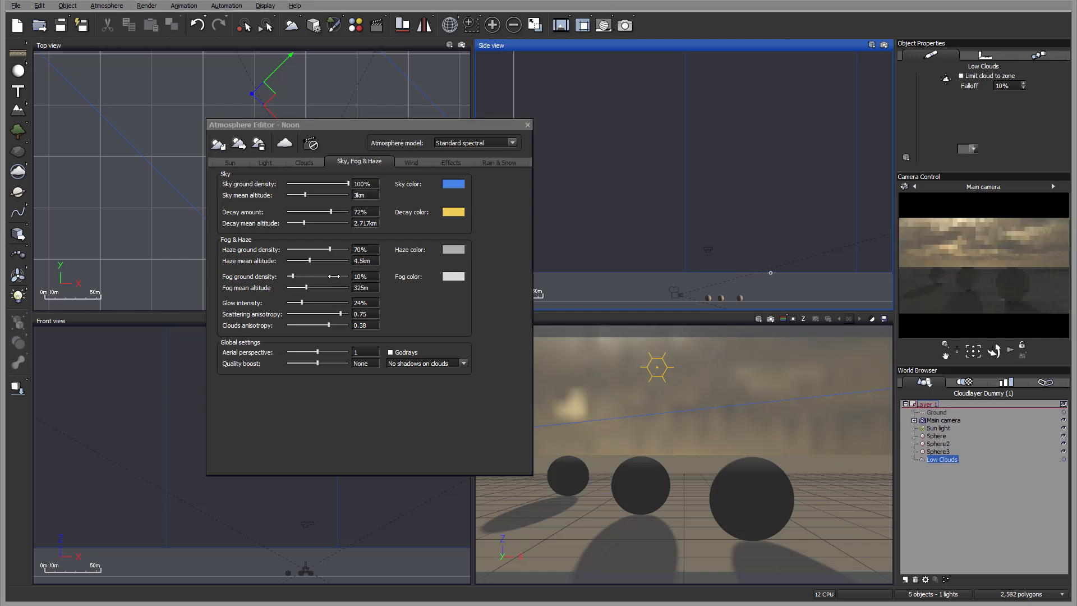
left_click_drag(309, 260, 334, 276)
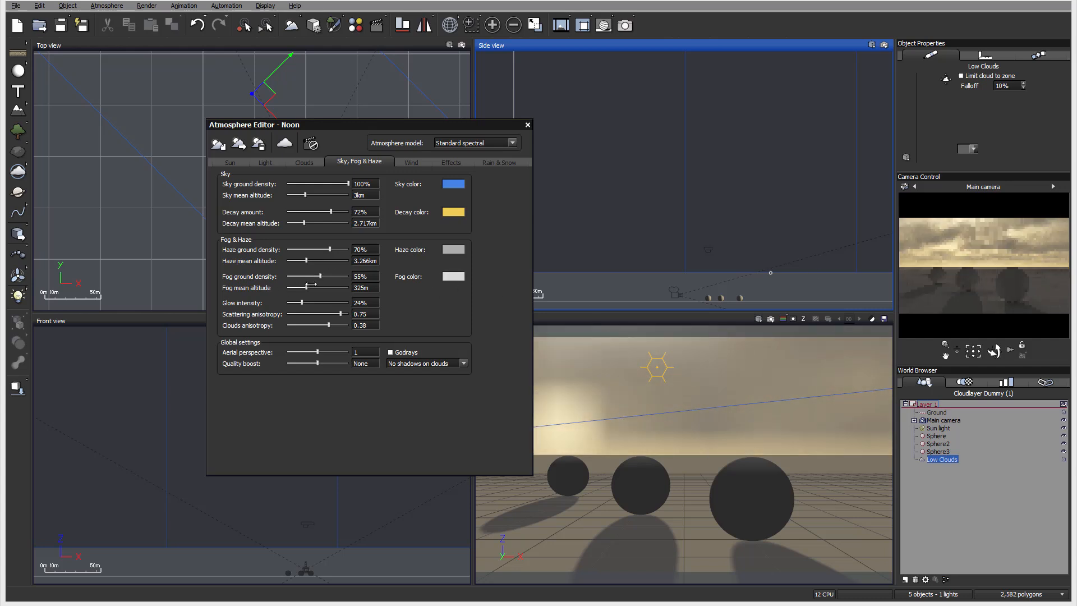
left_click_drag(306, 287, 332, 276)
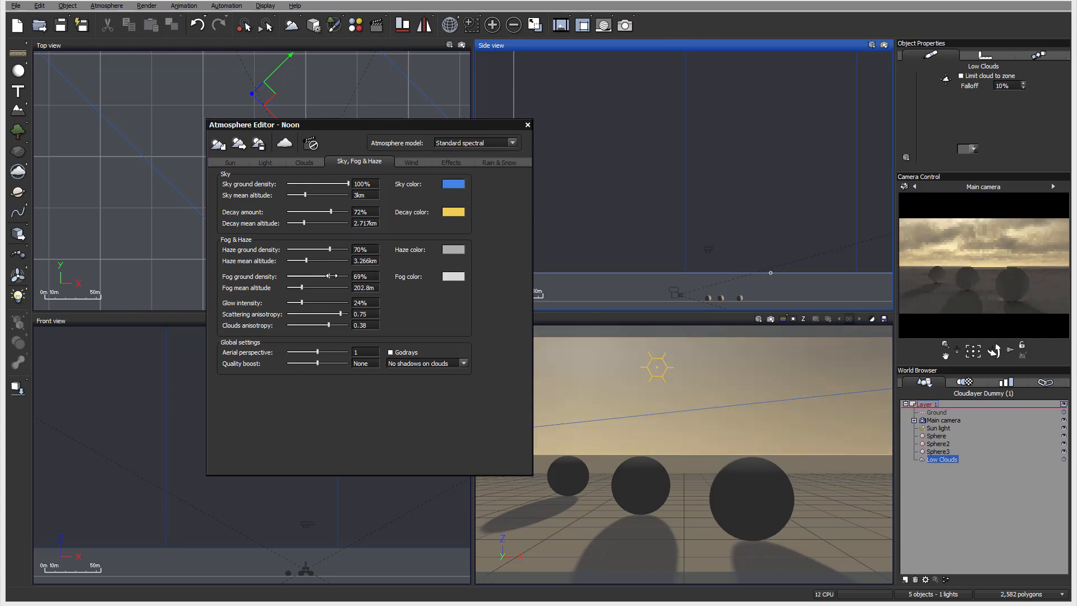
Try a glow intensity of 63%, a scattering anisotropy of 0.92, and a glow intensity of 4%.
left_click(1041, 248)
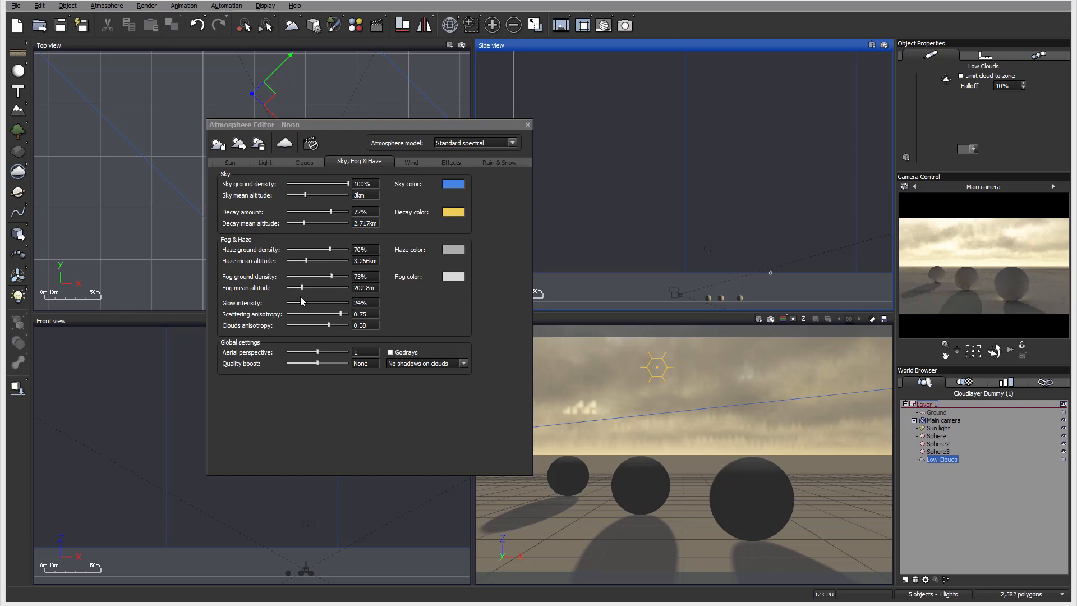
left_click_drag(302, 301, 316, 301)
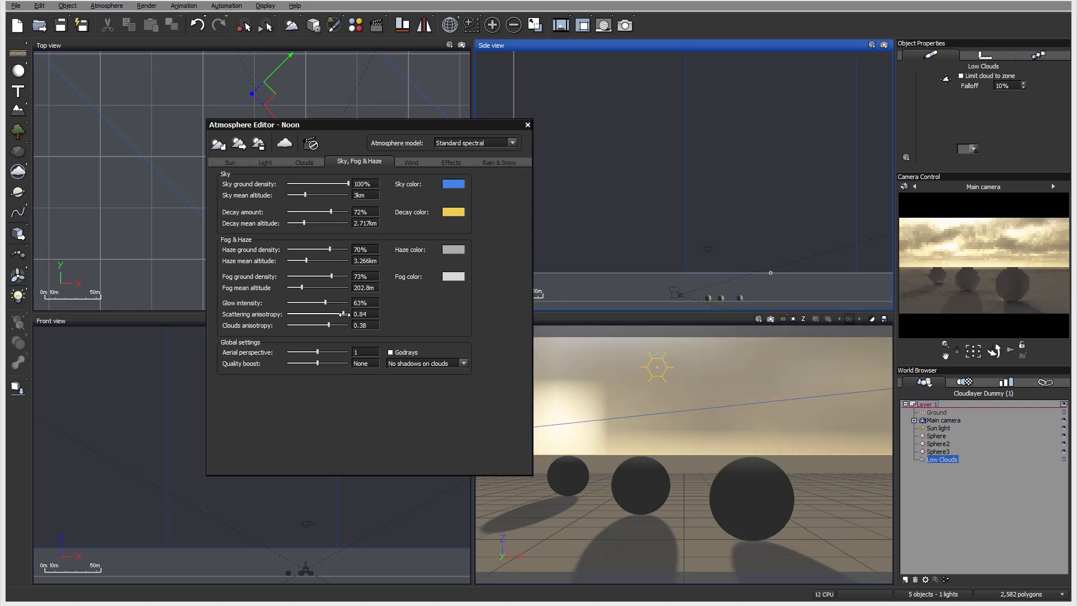
left_click_drag(344, 314, 346, 314)
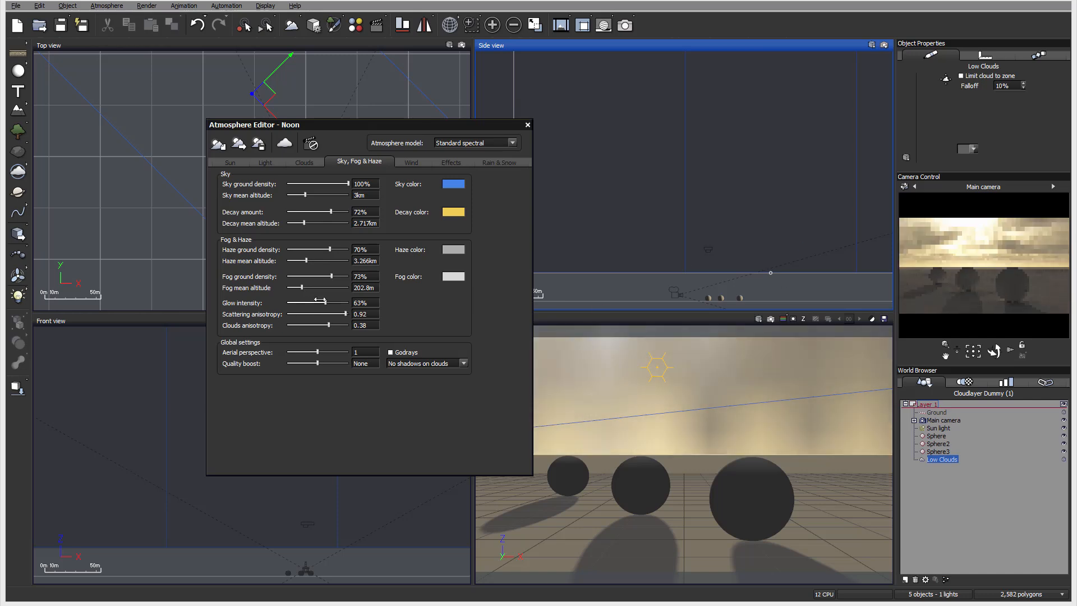
left_click_drag(319, 300, 291, 302)
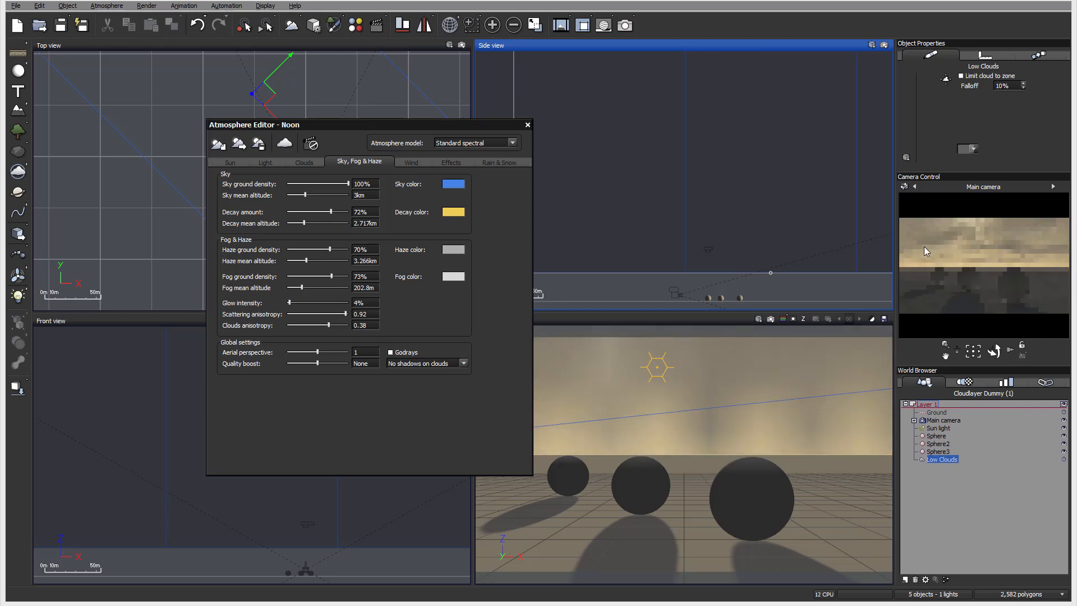
Disable the Low Clouds layer and return to the sky, fog and haze settings.
left_click(306, 162)
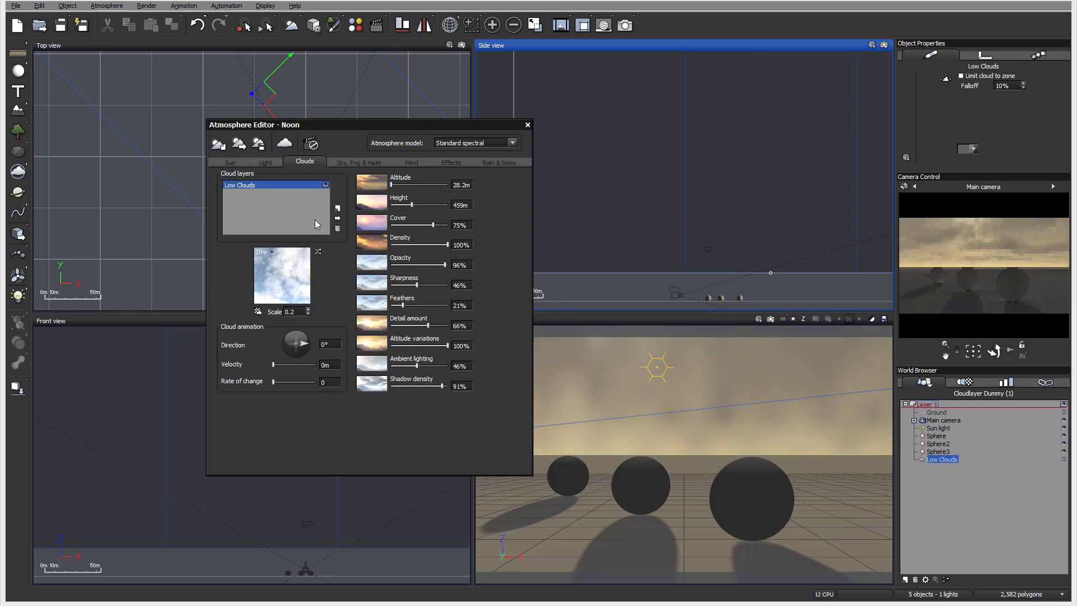
left_click(327, 197)
left_click(359, 162)
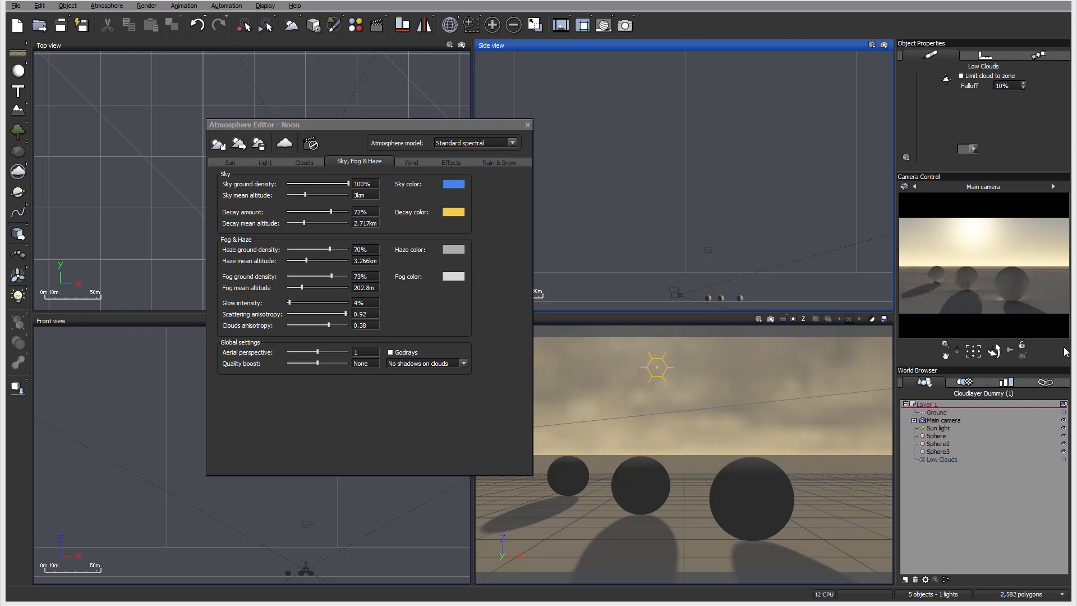
Turn off auto-exposure in the main camera's advanced options.
left_click(945, 420, "ctrl")
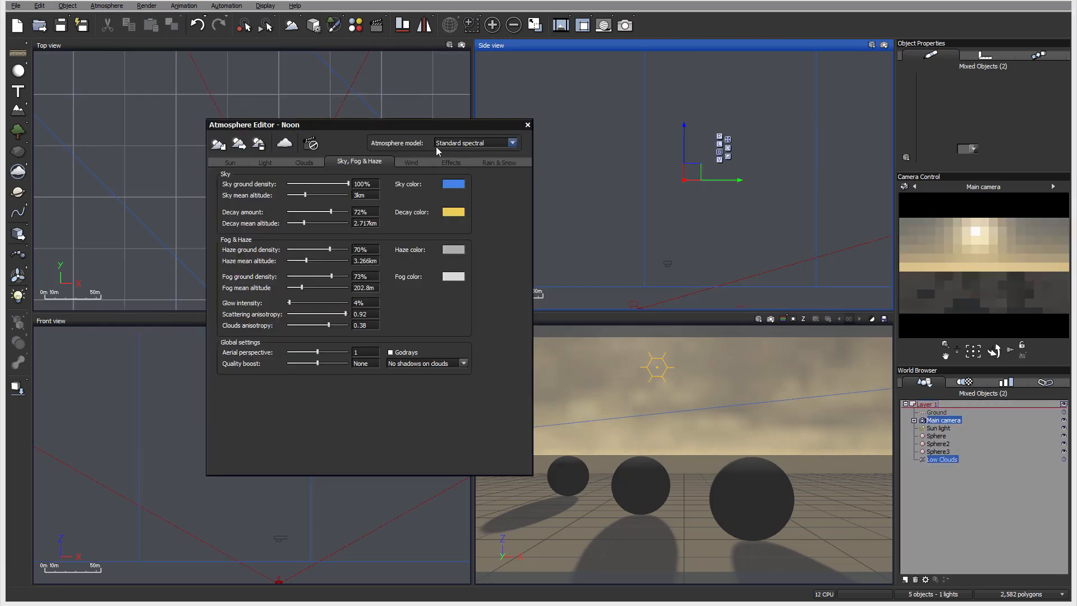
double_click(943, 421)
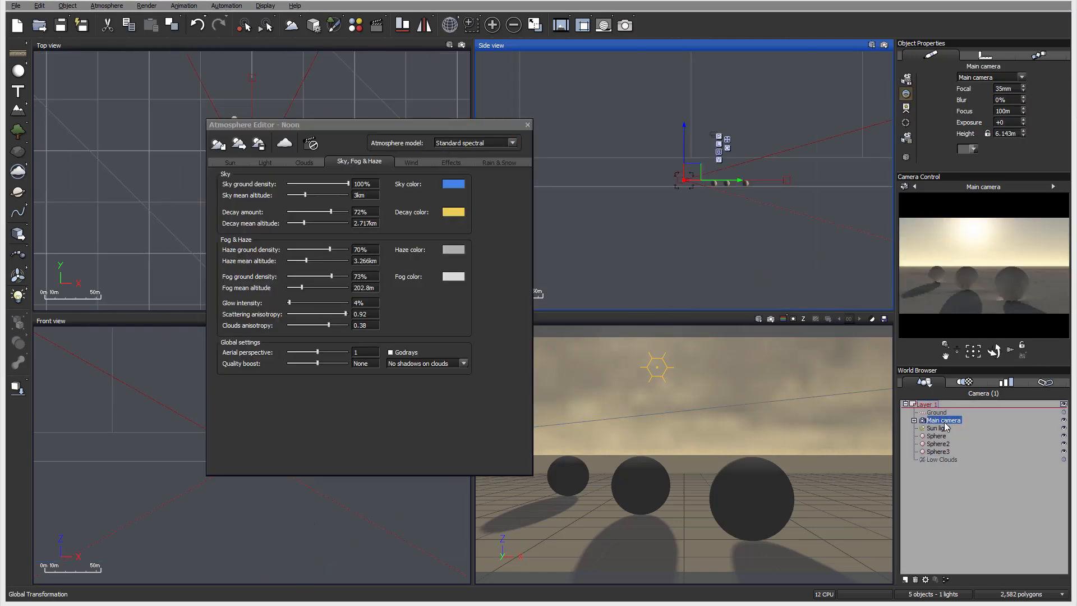
left_click(385, 50)
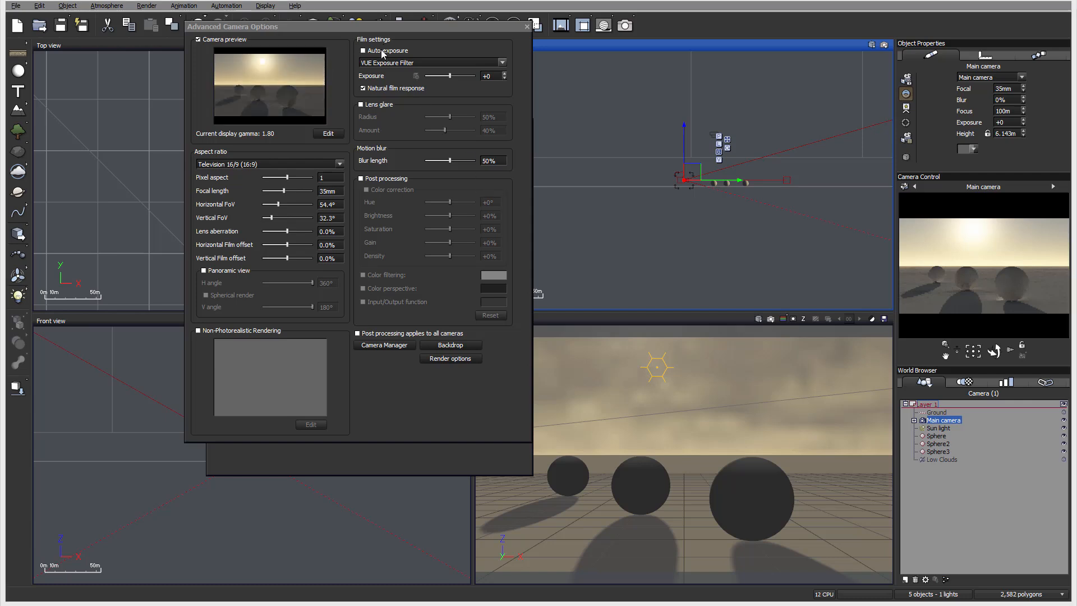
left_click(527, 26)
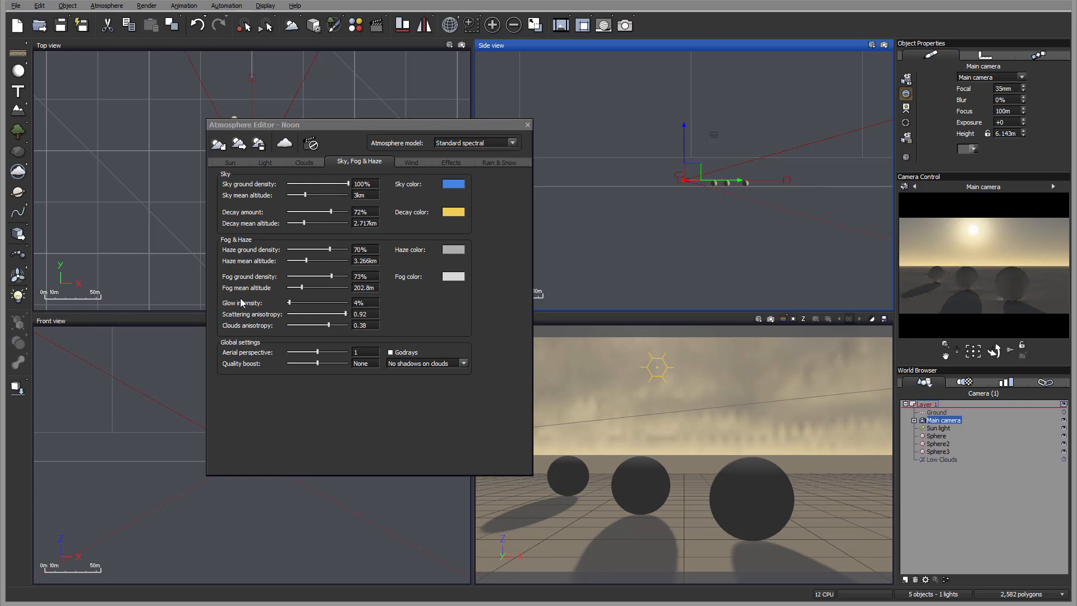
Try glow intensities of 55% and 19%, and scattering anisotropy values of 0.17, 0.85, -0.64 and 0.75.
left_click_drag(289, 301, 321, 301)
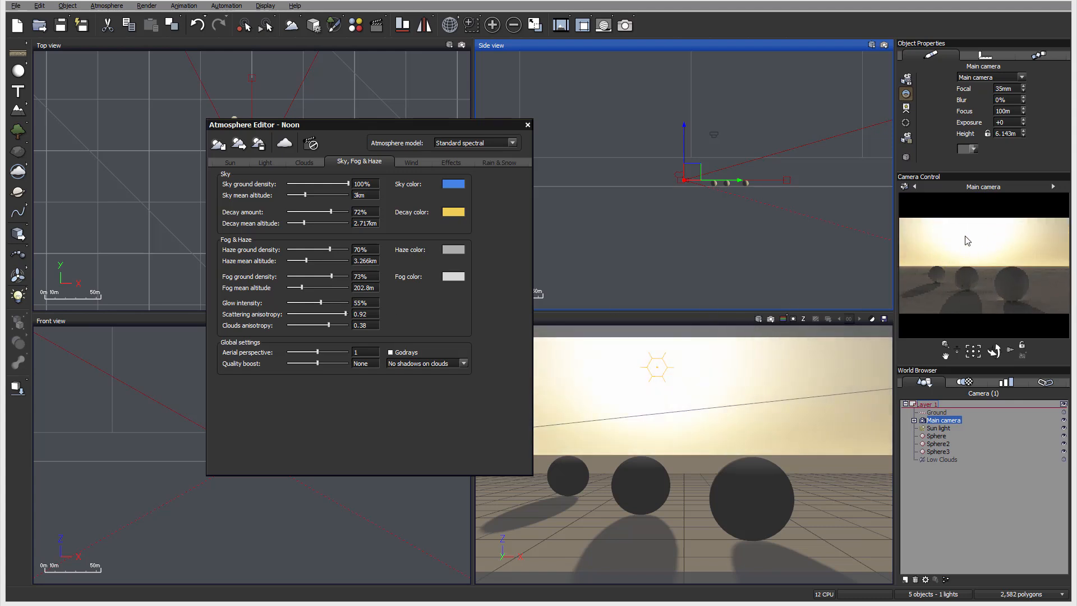
left_click_drag(326, 301, 302, 298)
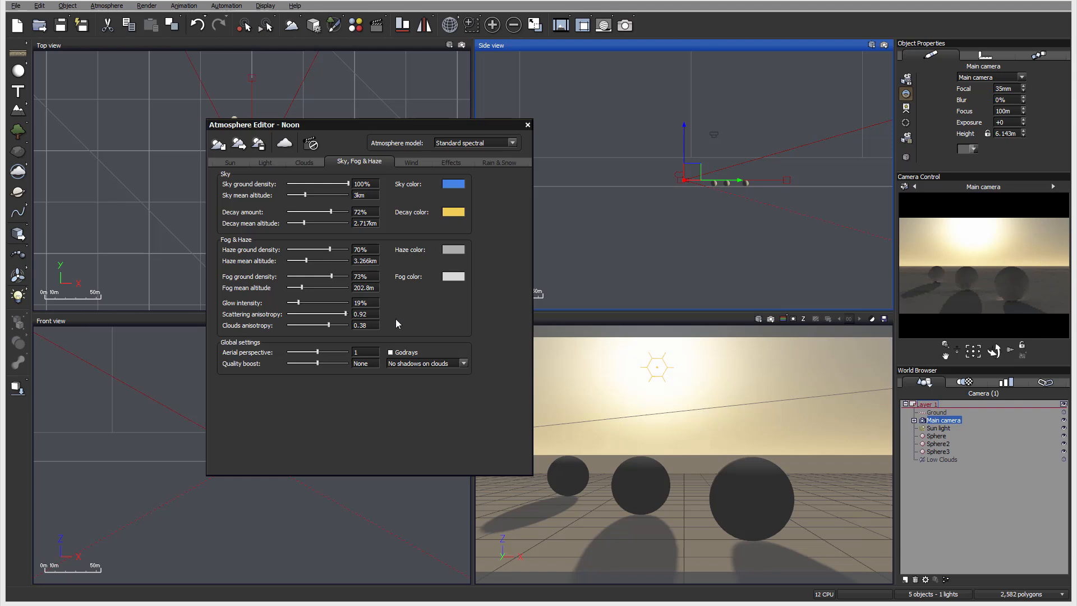
left_click_drag(345, 314, 330, 314)
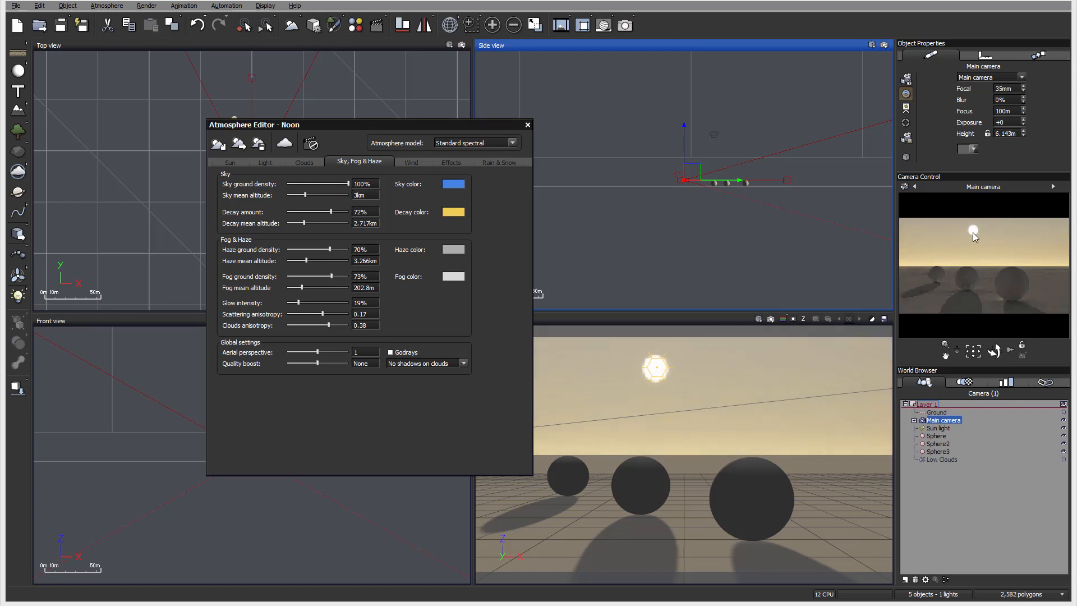
left_click_drag(323, 314, 342, 315)
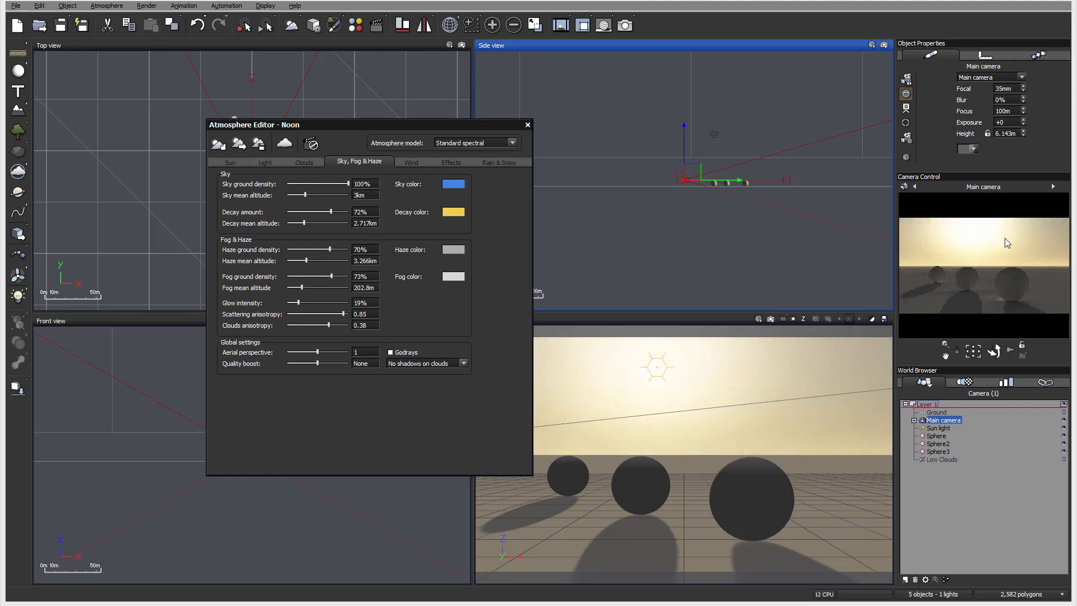
left_click_drag(339, 314, 297, 314)
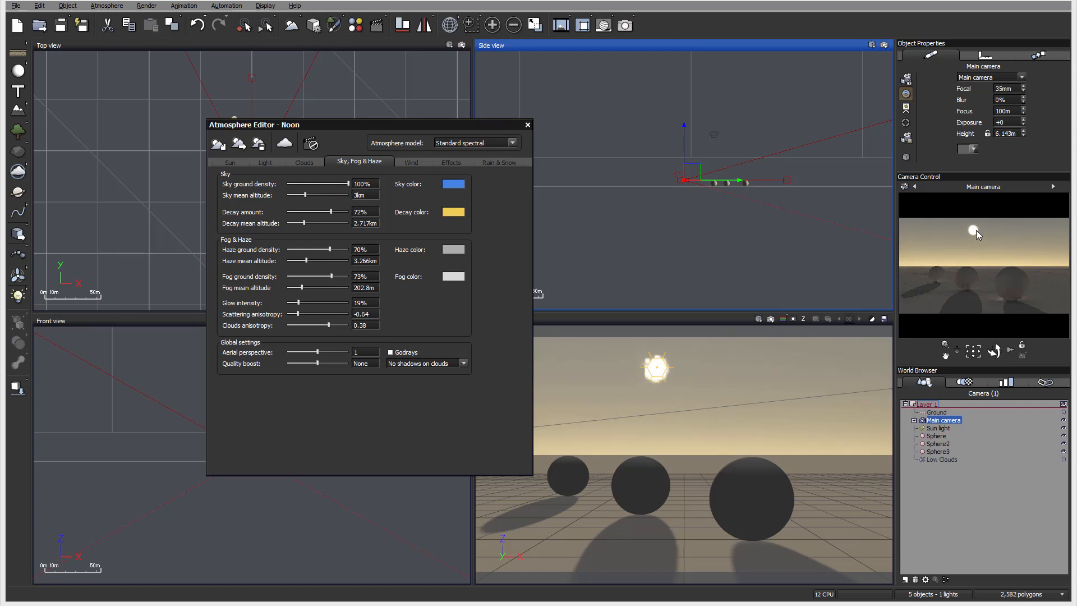
left_click_drag(298, 314, 360, 315)
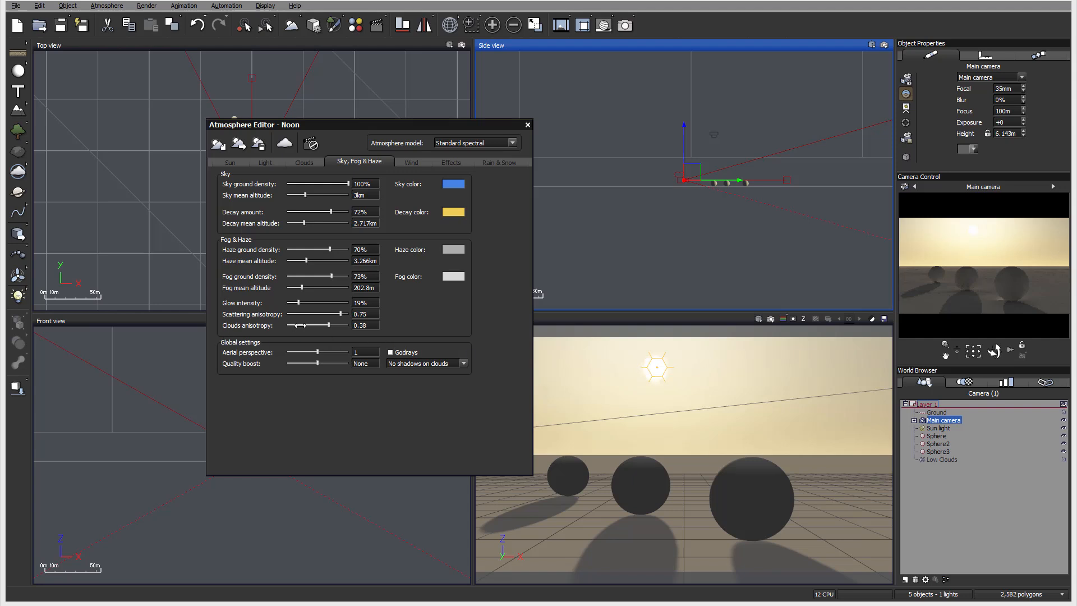
Set the clouds anisotropy to 0.03, the scattering anisotropy to 0.68 and the glow intensity to 9%.
left_click_drag(329, 325, 318, 326)
left_click_drag(345, 315, 340, 318)
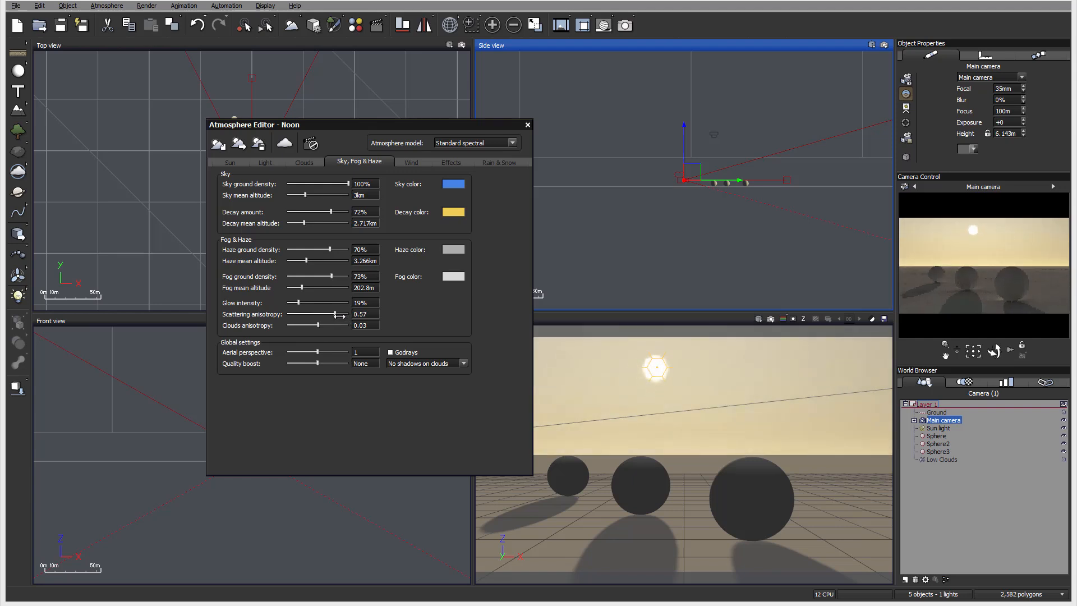
left_click_drag(302, 303, 342, 316)
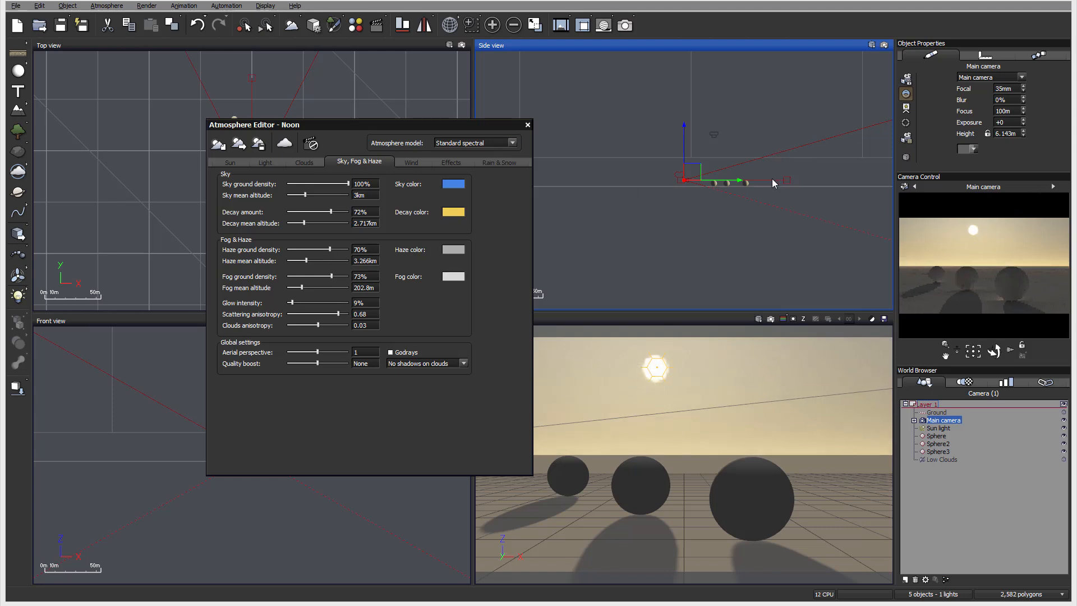
Set the sun's azimuth to 12.69° and pitch to 22.10°, and lower the ground density to 21% for haze and 12% for fog.
left_click(230, 163)
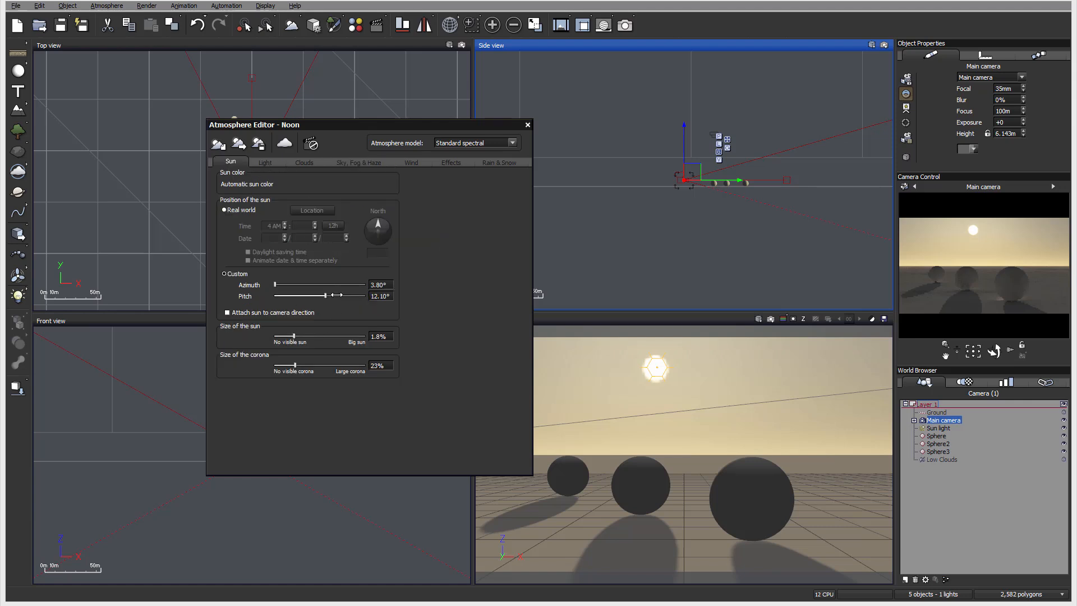
left_click_drag(297, 283, 334, 295)
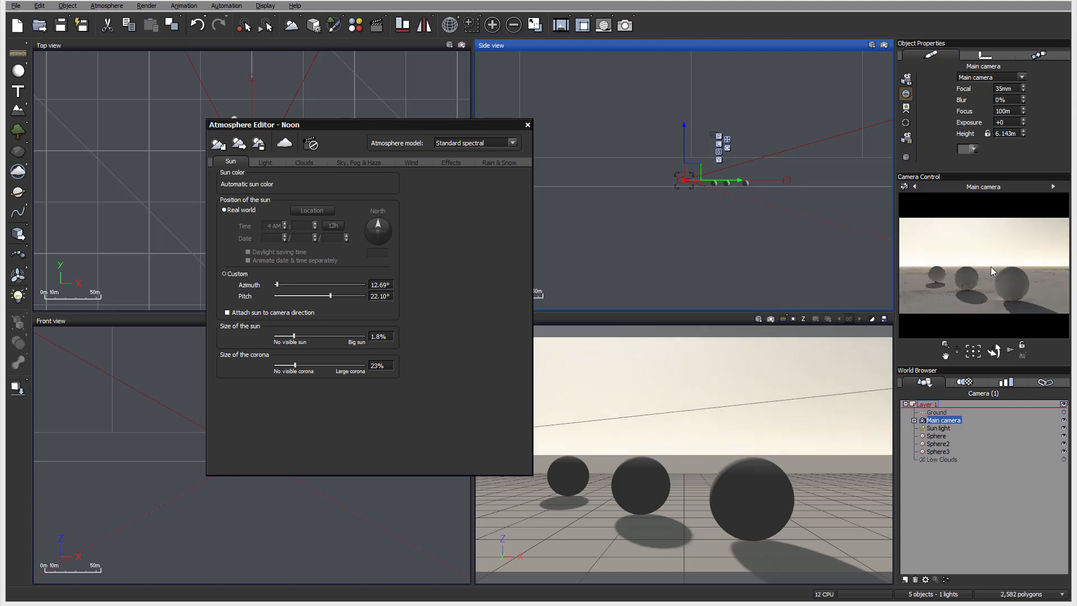
left_click(370, 162)
left_click_drag(330, 249, 298, 275)
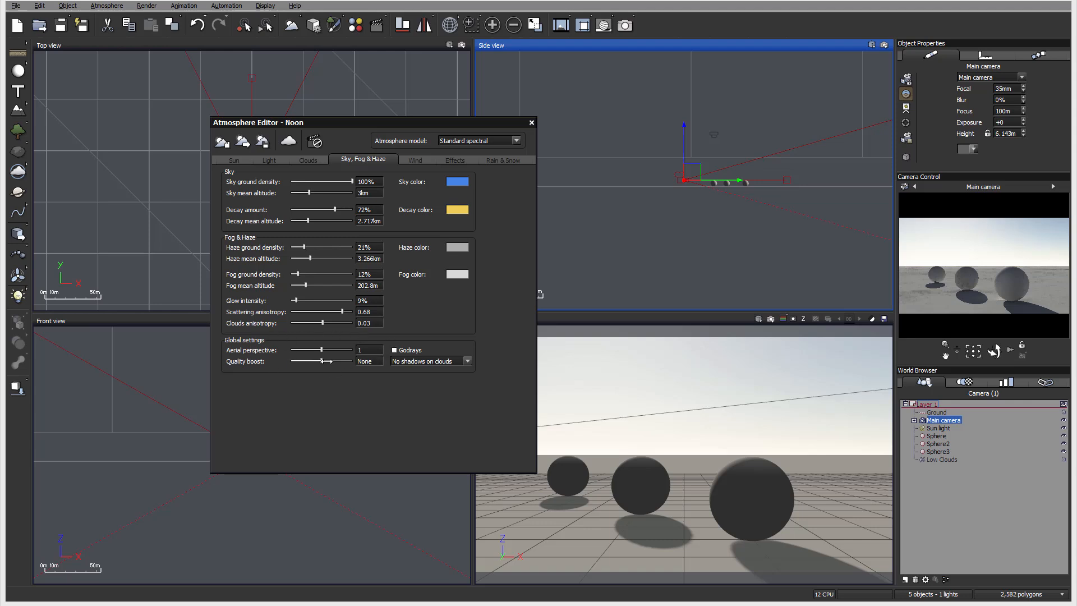
Raise the haze ground density to 55%, the fog ground density to 46% and the aerial perspective to 25.
left_click_drag(698, 187, 717, 248)
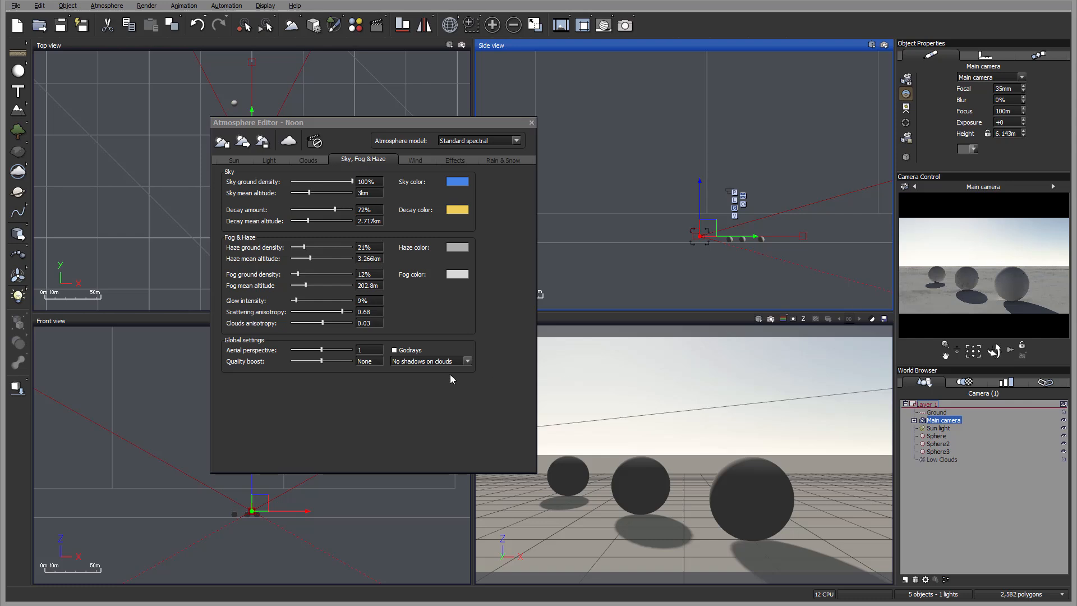
left_click_drag(322, 350, 359, 350)
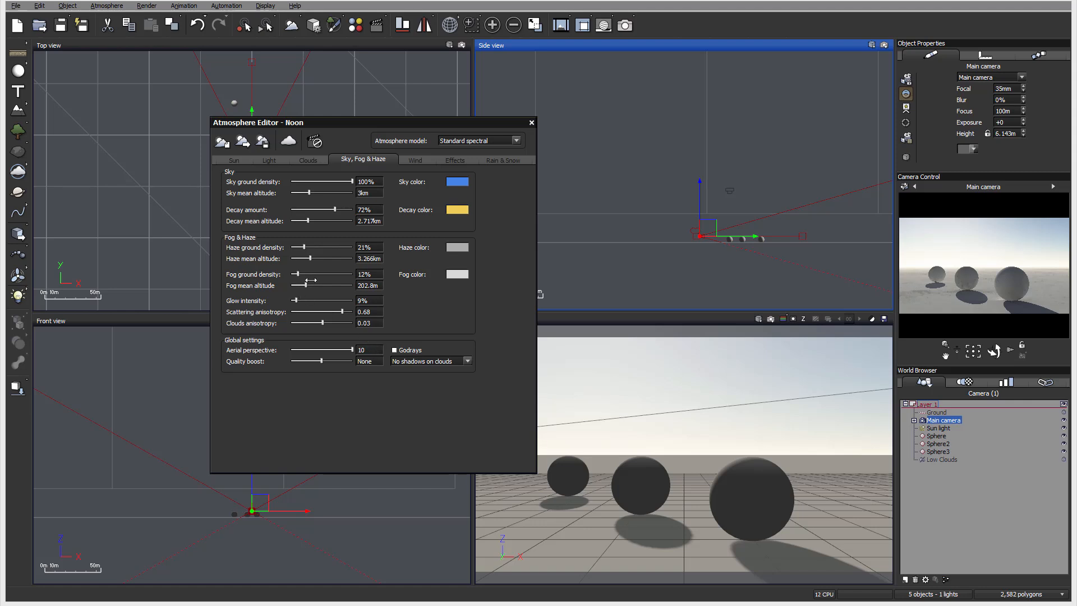
mouse_move(310, 280)
left_mouse_down()
mouse_move(328, 274)
mouse_move(337, 248)
mouse_move(326, 274)
left_mouse_up()
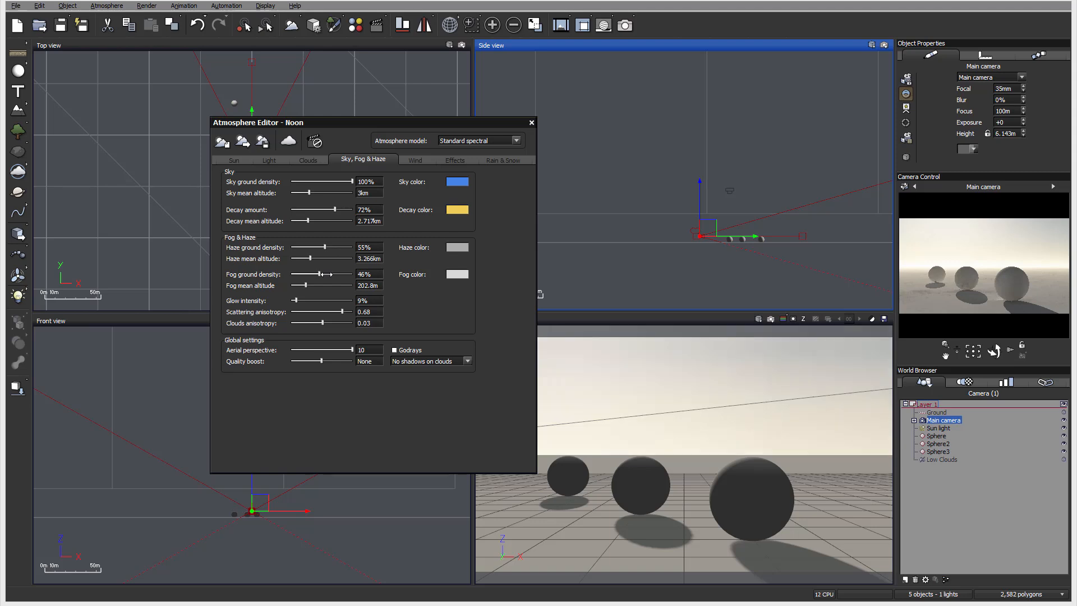
left_click(382, 347)
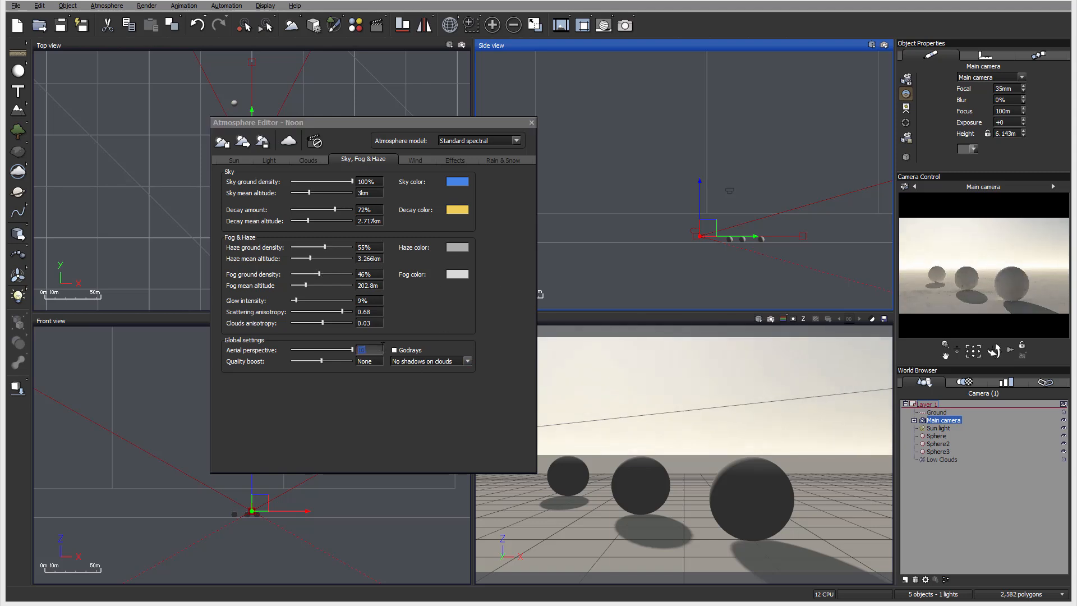
type("25")
key("Return")
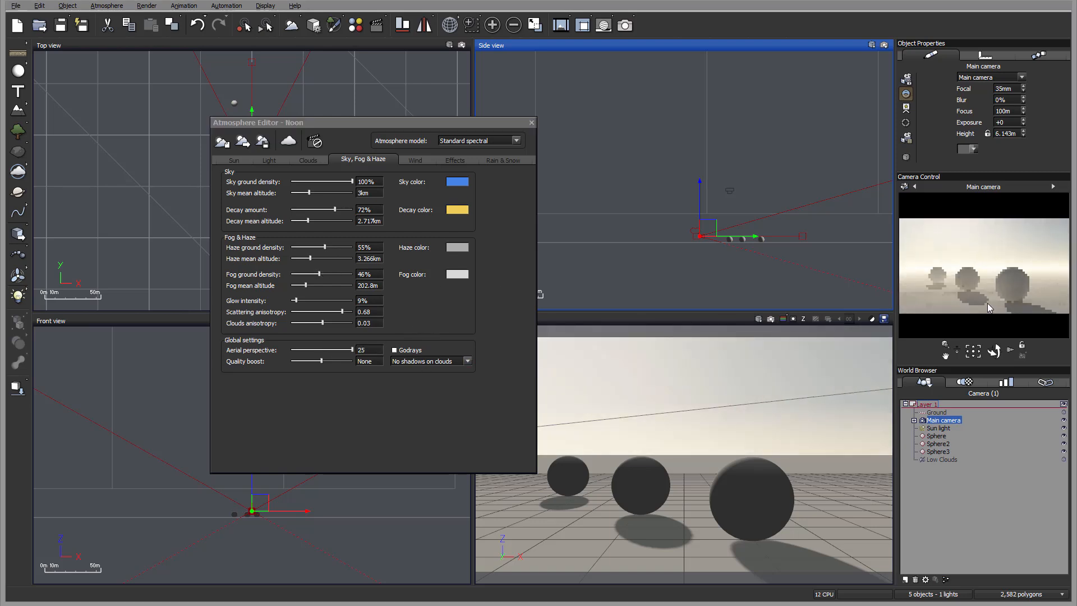